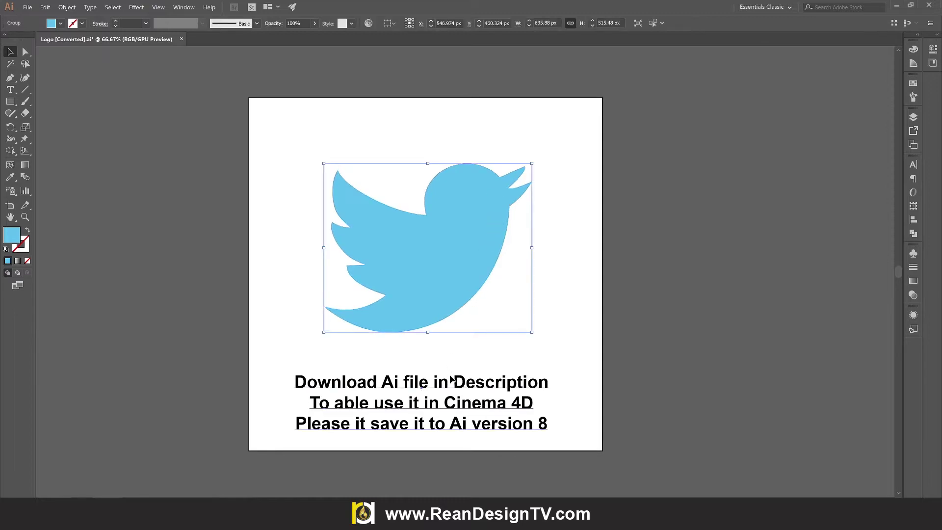
# Delete the three-line instruction text below the bird and shift the bird logo slightly lower on the artboard
pyautogui.click(452, 378)
pyautogui.press('t')
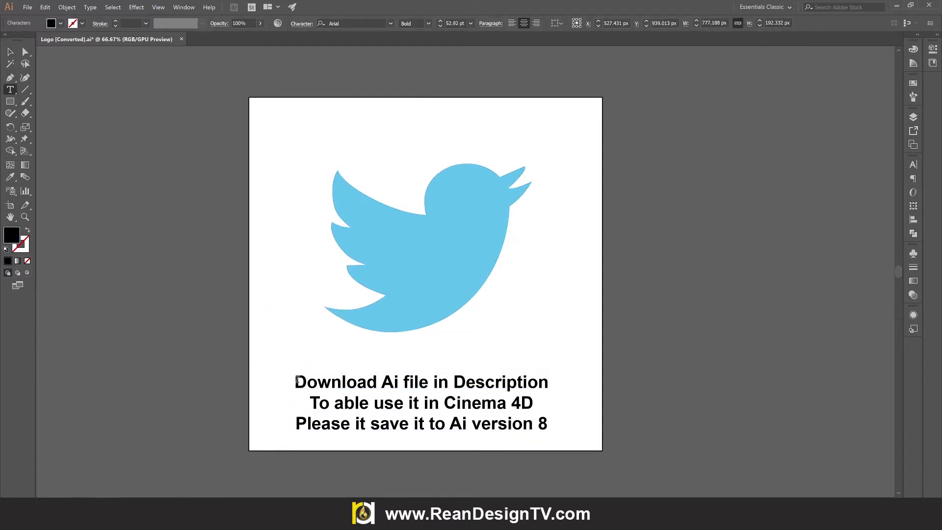
pyautogui.moveTo(296, 381); pyautogui.dragTo(446, 437)
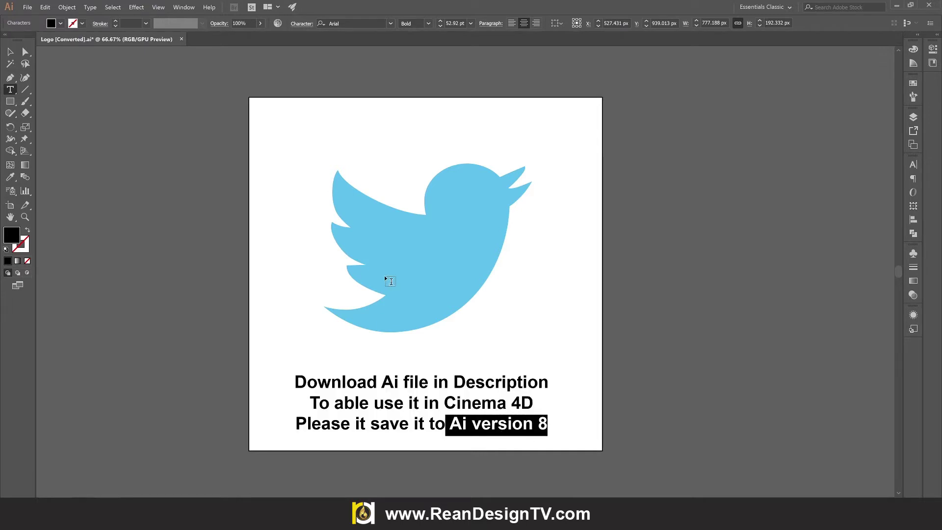
pyautogui.click(10, 53)
pyautogui.click(216, 128)
pyautogui.click(474, 406)
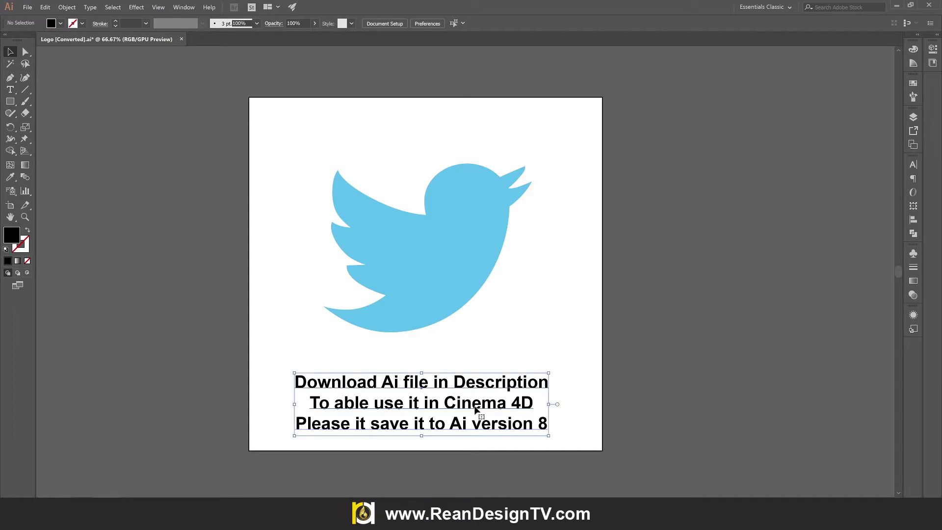
pyautogui.press('Delete')
pyautogui.click(452, 297)
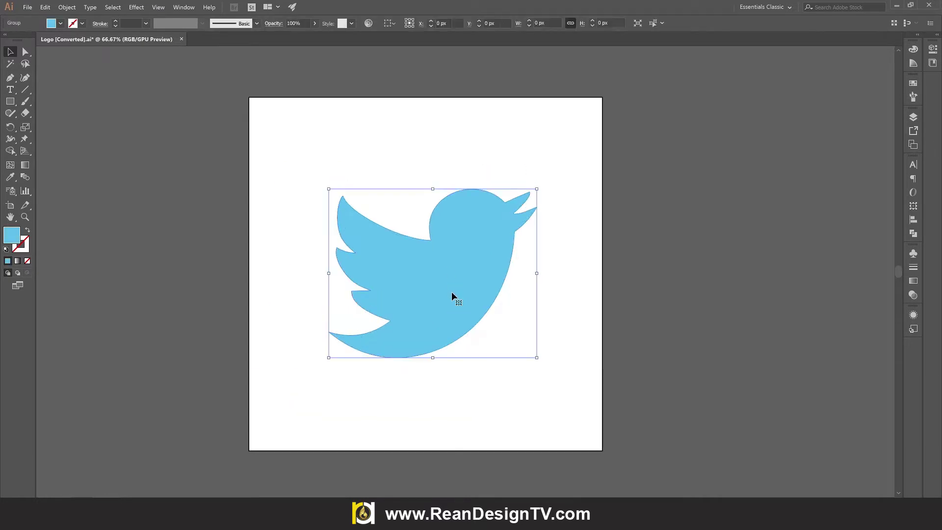
# Save the artwork under the name Logo in Adobe Illustrator format, replacing the existing file on the desktop
pyautogui.click(27, 7)
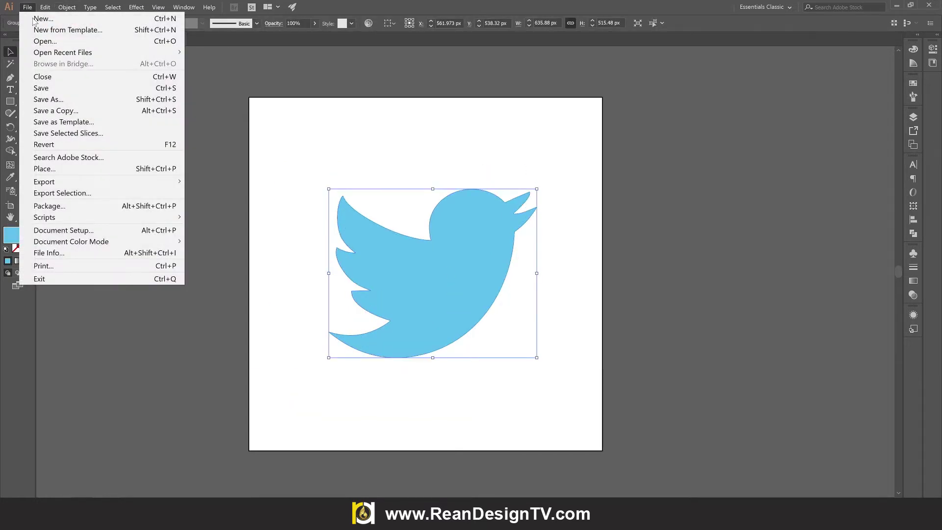
pyautogui.click(76, 100)
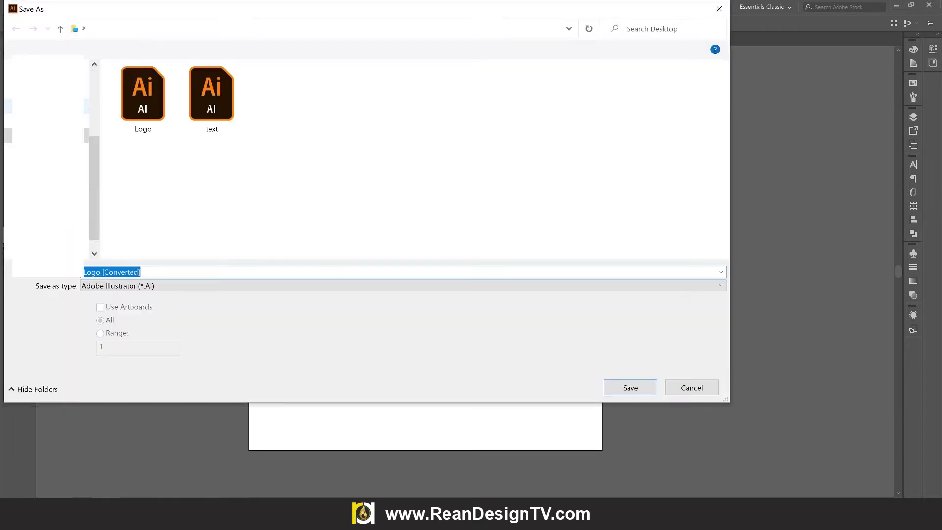
pyautogui.click(143, 99)
pyautogui.click(630, 388)
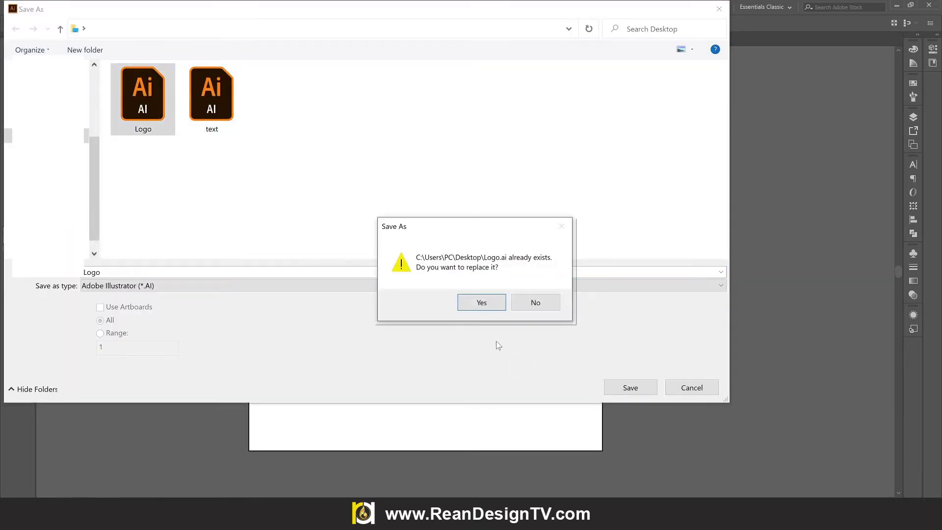
pyautogui.click(489, 304)
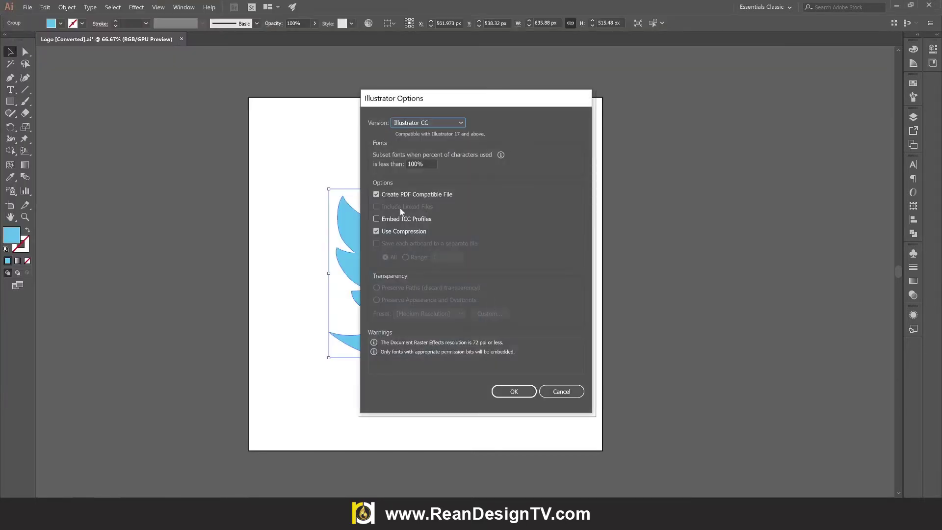
# Set the saved file's version to Illustrator 8 and accept saving in the older format
pyautogui.click(434, 123)
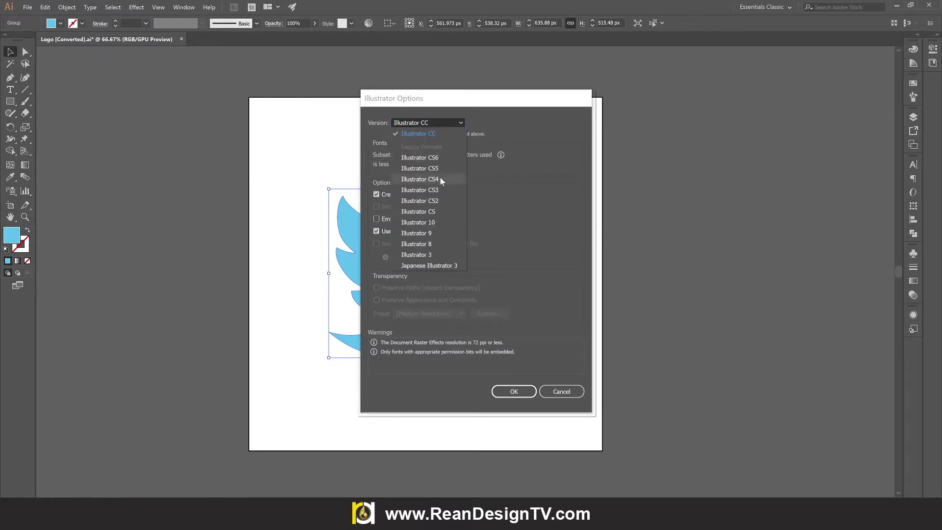
pyautogui.click(452, 243)
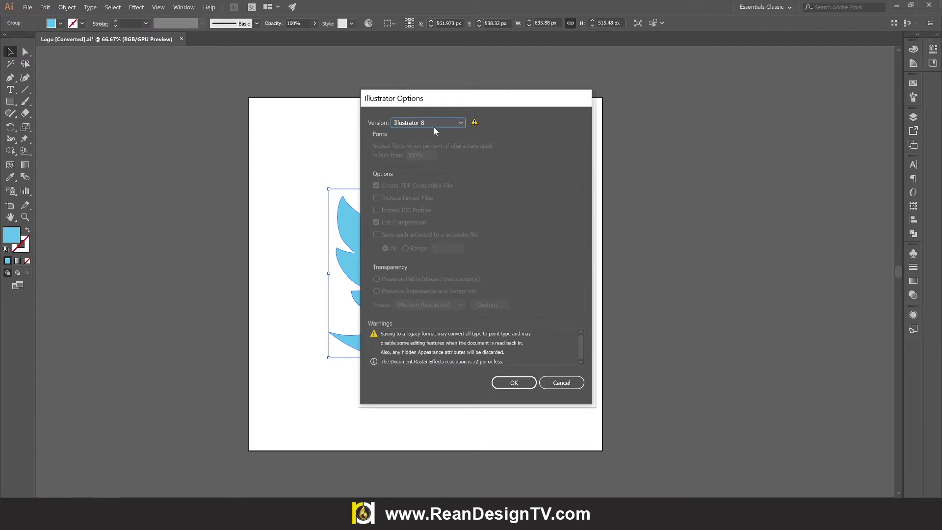
pyautogui.click(522, 385)
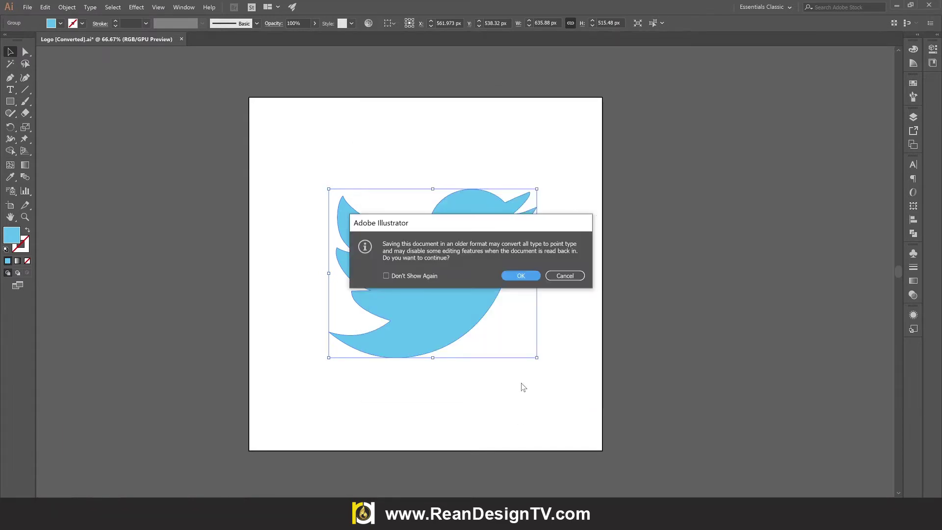
pyautogui.click(525, 277)
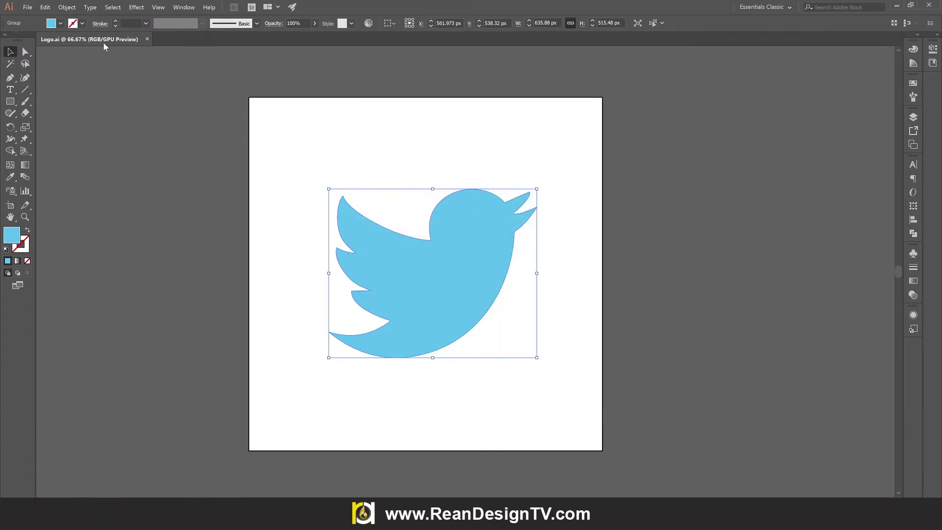
# Switch to Cinema 4D and import the desktop Logo file at a scale of 10 centimeters with connected splines
pyautogui.click(753, 109)
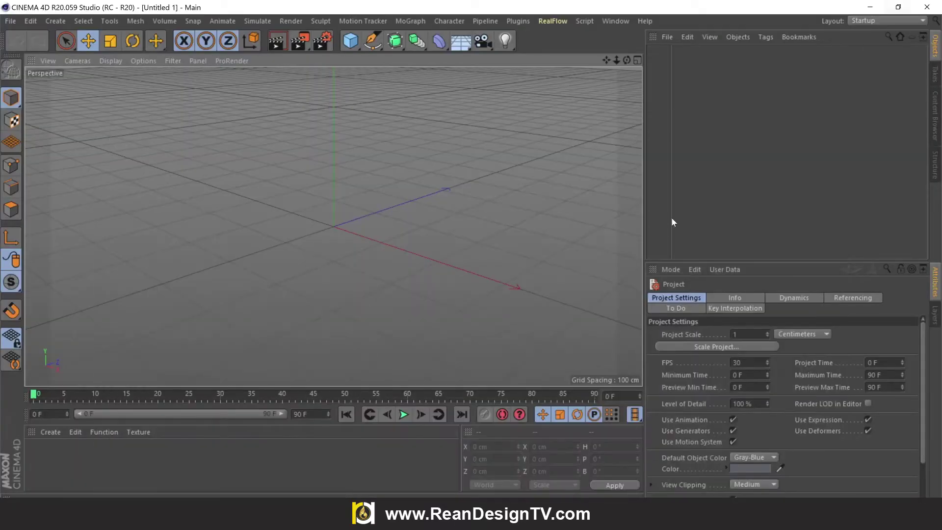
pyautogui.click(300, 219)
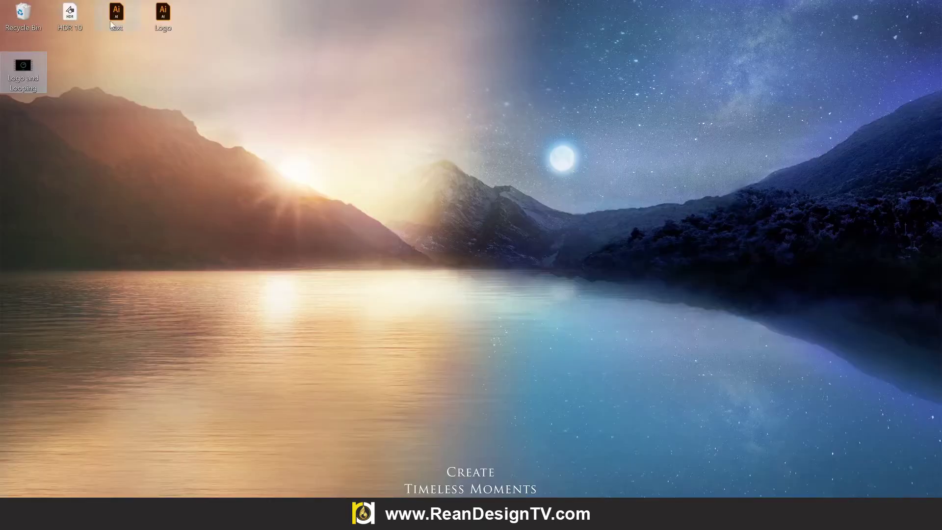
pyautogui.click(152, 16)
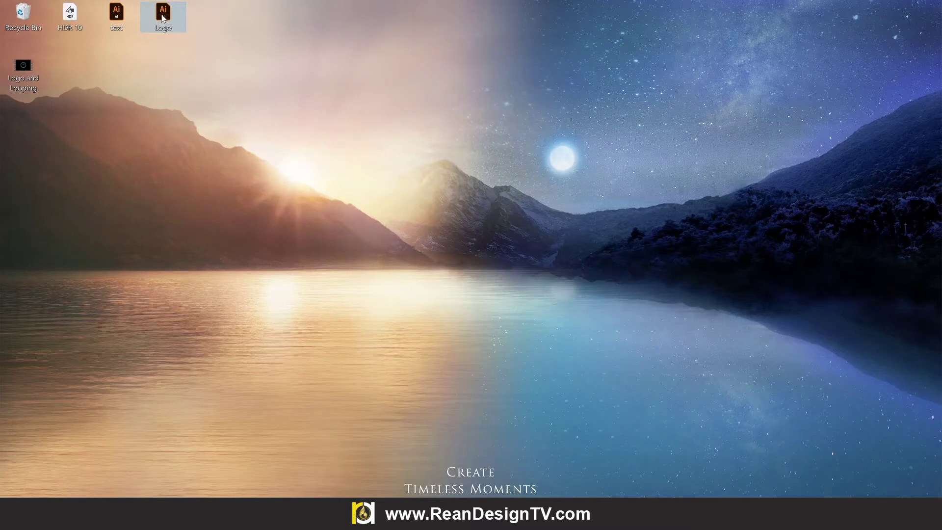
pyautogui.moveTo(163, 21); pyautogui.dragTo(333, 224)
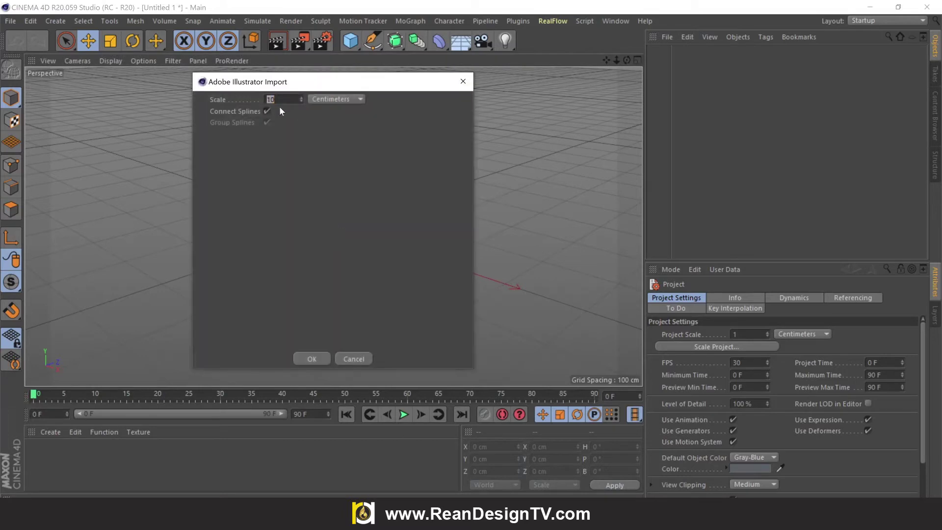
pyautogui.click(312, 359)
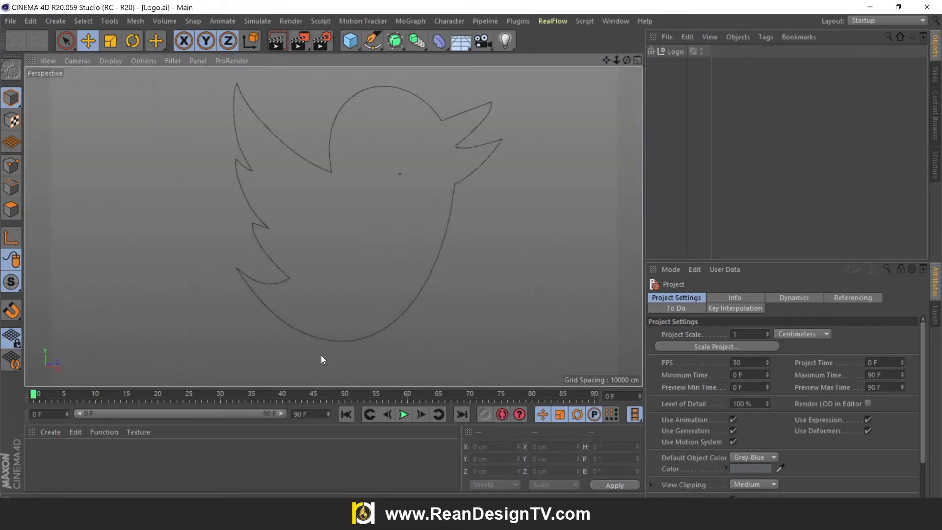
# Set the imported Logo null's X and Y positions to 0
pyautogui.click(670, 52)
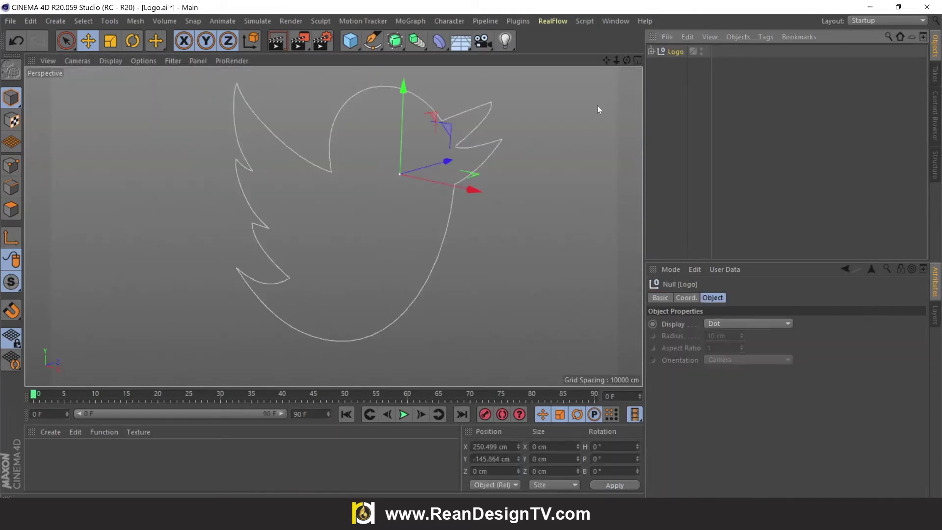
pyautogui.scroll(-10, 460, 225)
pyautogui.scroll(2, 460, 195)
pyautogui.moveTo(627, 60); pyautogui.dragTo(669, 48)
pyautogui.moveTo(607, 61); pyautogui.dragTo(607, 141)
pyautogui.keyDown('alt'); pyautogui.moveTo(432, 347); pyautogui.dragTo(431, 352, button='middle'); pyautogui.keyUp('alt')
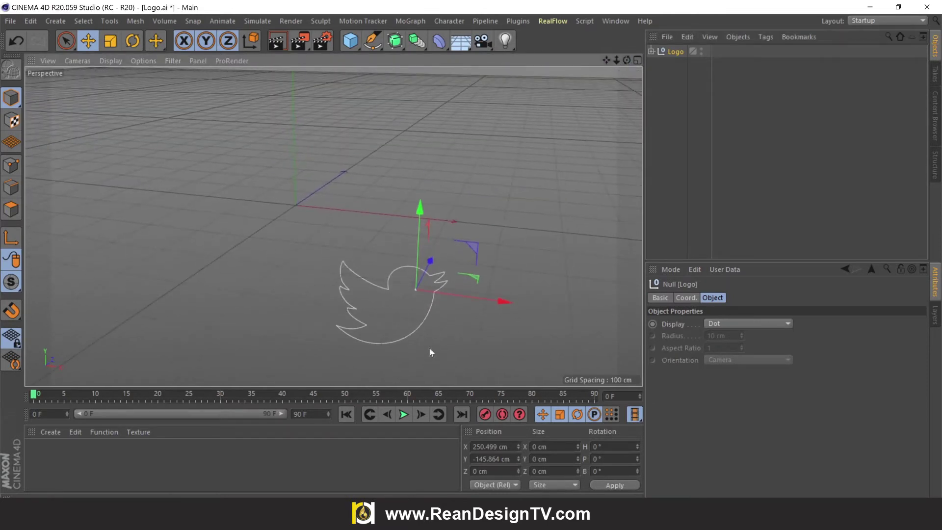
pyautogui.moveTo(509, 447); pyautogui.dragTo(418, 450)
pyautogui.write('0')
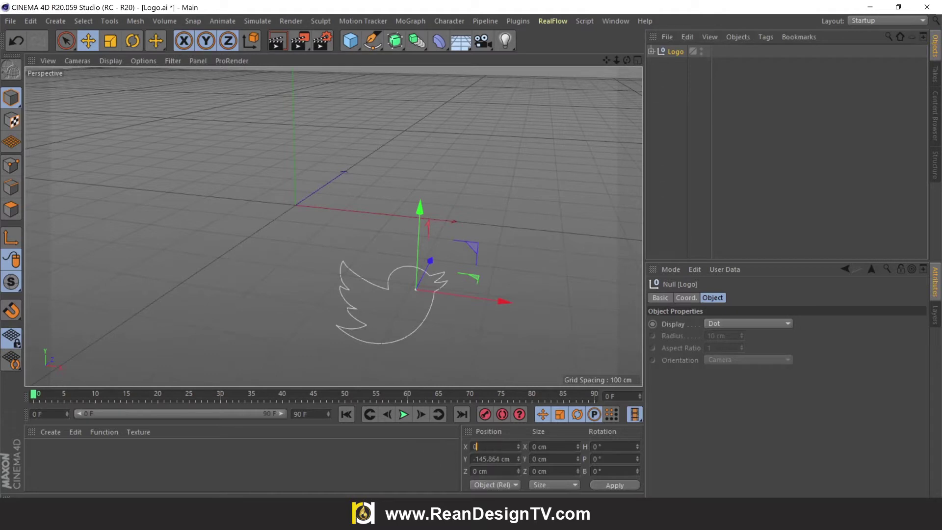
pyautogui.press('Tab')
pyautogui.write('0')
pyautogui.click(619, 487)
# Move the bird spline Path 2 out of the Logo null and delete the null with its other paths
pyautogui.moveTo(607, 61); pyautogui.dragTo(662, 47)
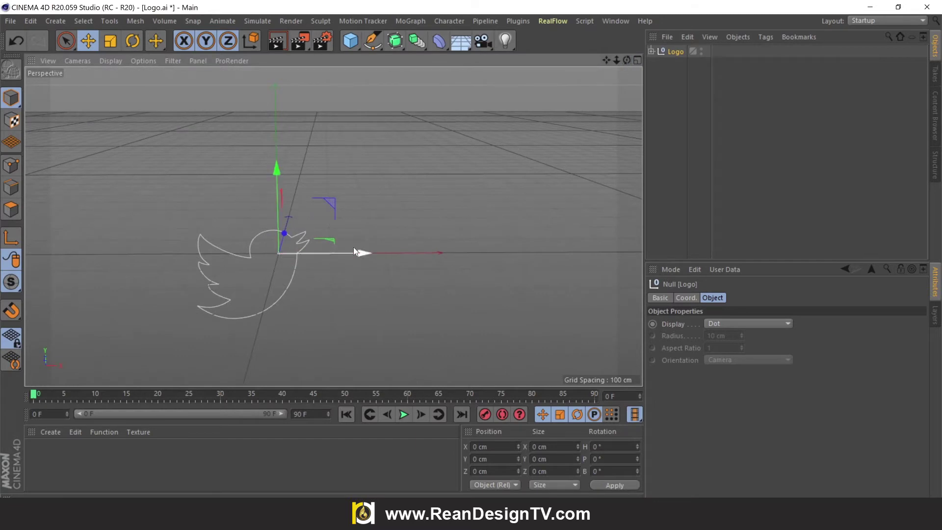
pyautogui.click(651, 51)
pyautogui.click(681, 76)
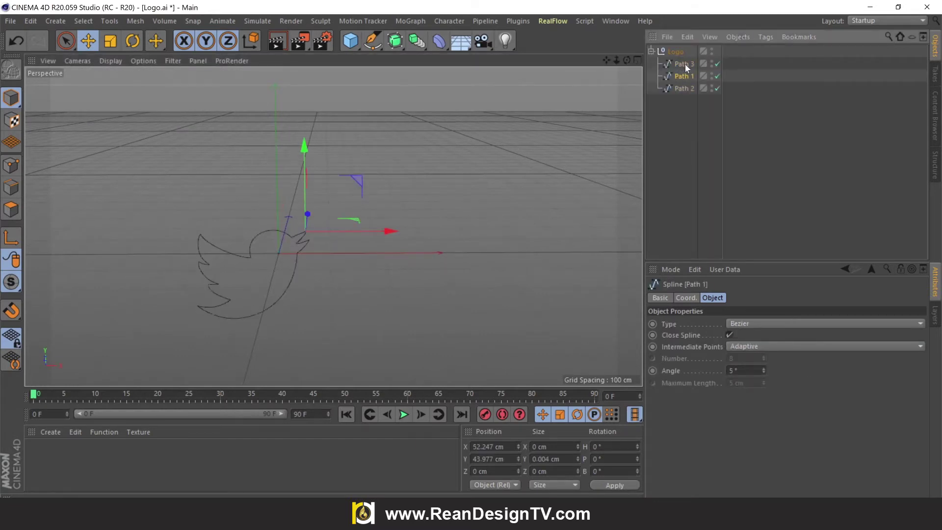
pyautogui.click(684, 88)
pyautogui.moveTo(681, 89); pyautogui.dragTo(678, 49)
pyautogui.click(676, 64)
pyautogui.press('Delete')
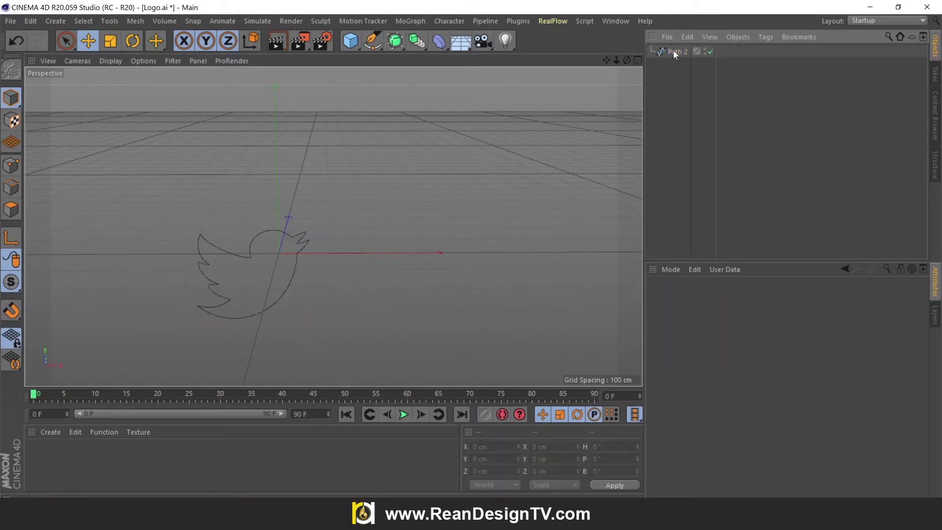
# Center the bird spline on the world origin by setting its X and Y positions to 0
pyautogui.click(674, 52)
pyautogui.moveTo(508, 447); pyautogui.dragTo(472, 448)
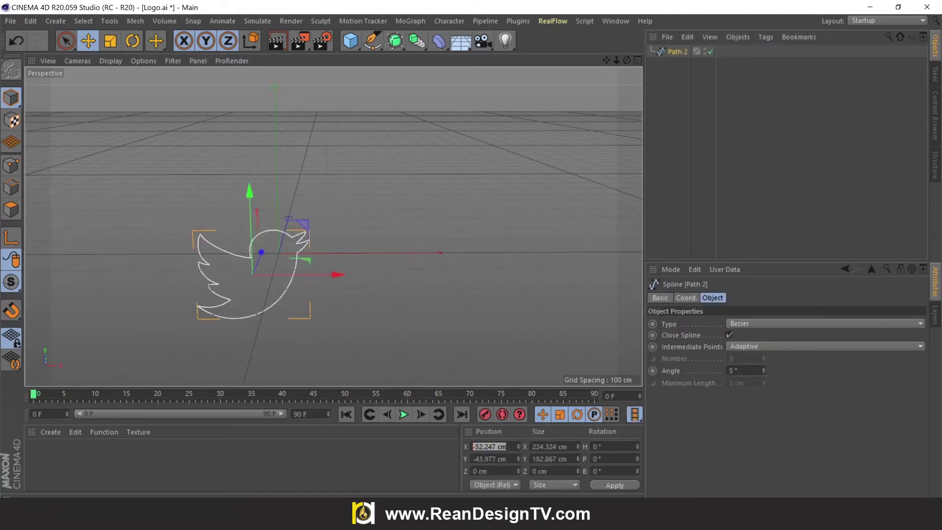
pyautogui.write('0')
pyautogui.press('Tab')
pyautogui.write('0')
pyautogui.click(613, 485)
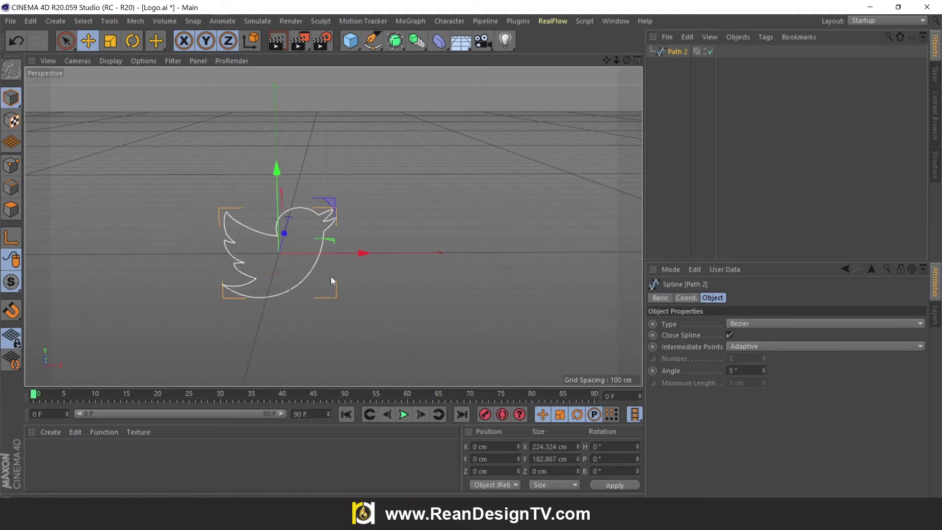
# Scale the bird spline down uniformly to about 144 by 117 cm
pyautogui.scroll(3, 261, 188)
pyautogui.moveTo(607, 60); pyautogui.dragTo(672, 29)
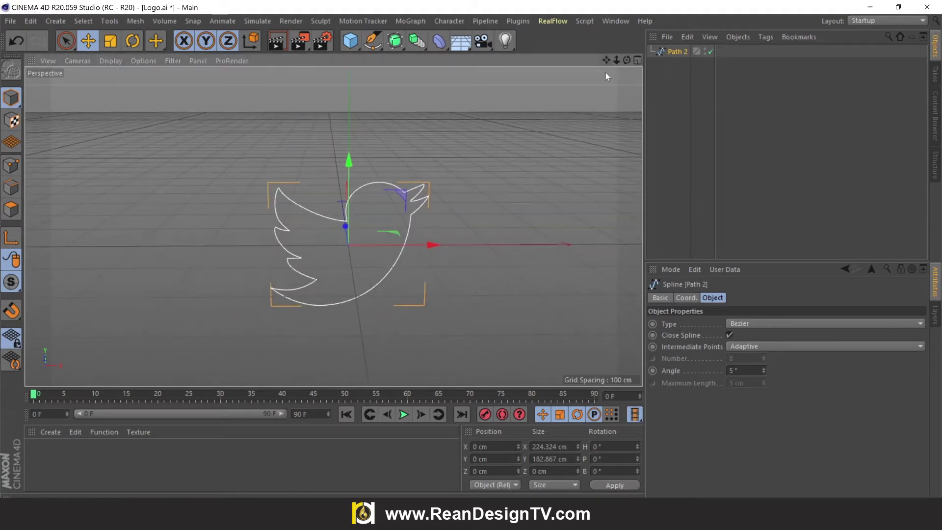
pyautogui.moveTo(626, 61); pyautogui.dragTo(625, 78)
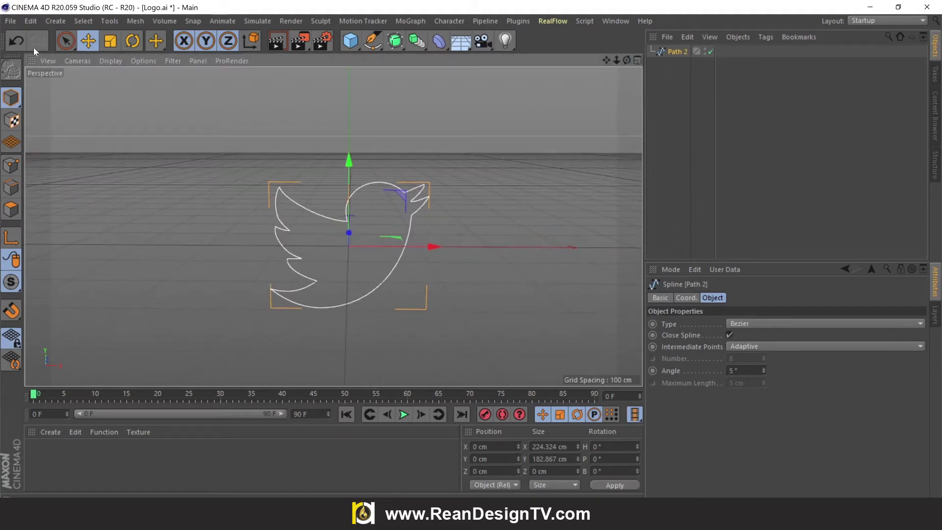
pyautogui.click(113, 41)
pyautogui.moveTo(501, 159); pyautogui.dragTo(399, 267)
pyautogui.click(89, 41)
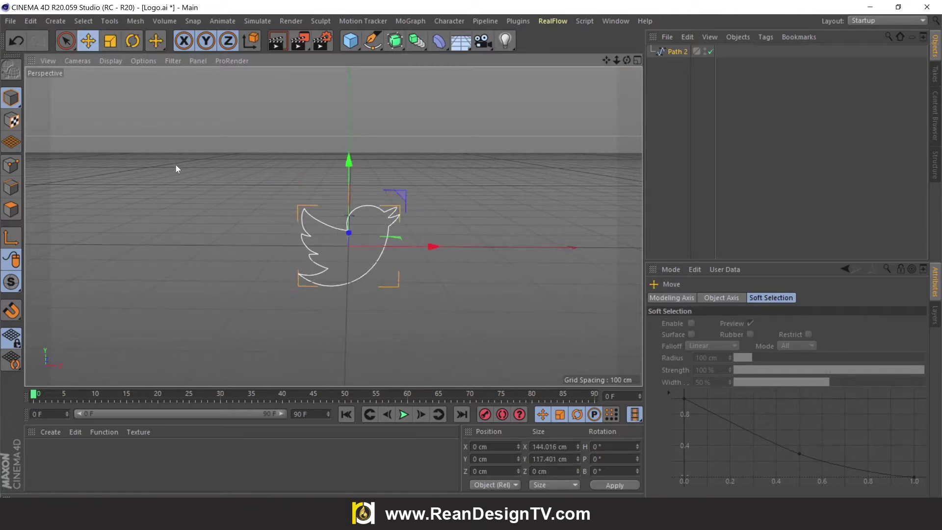
# Add a Circle spline around the bird and set its radius to 139 cm
pyautogui.click(253, 190)
pyautogui.moveTo(380, 43); pyautogui.dragTo(505, 79)
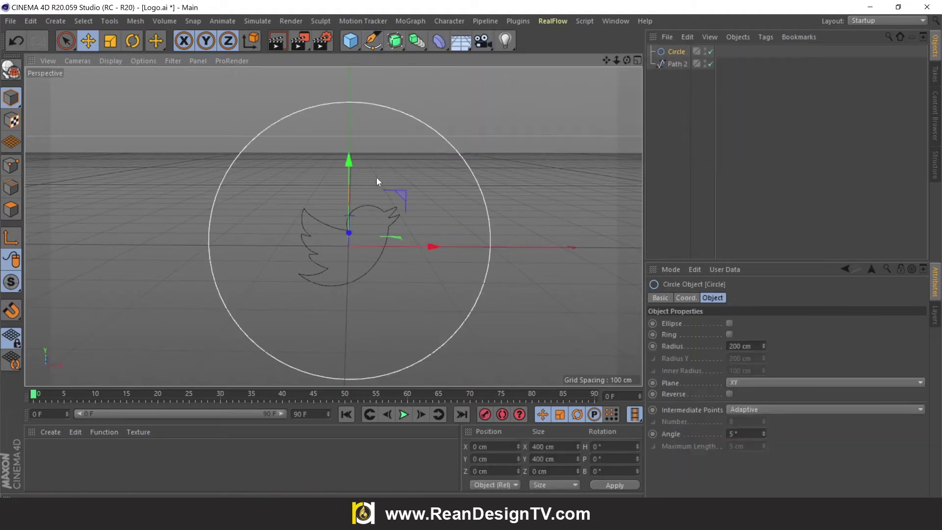
pyautogui.moveTo(764, 347); pyautogui.dragTo(764, 379)
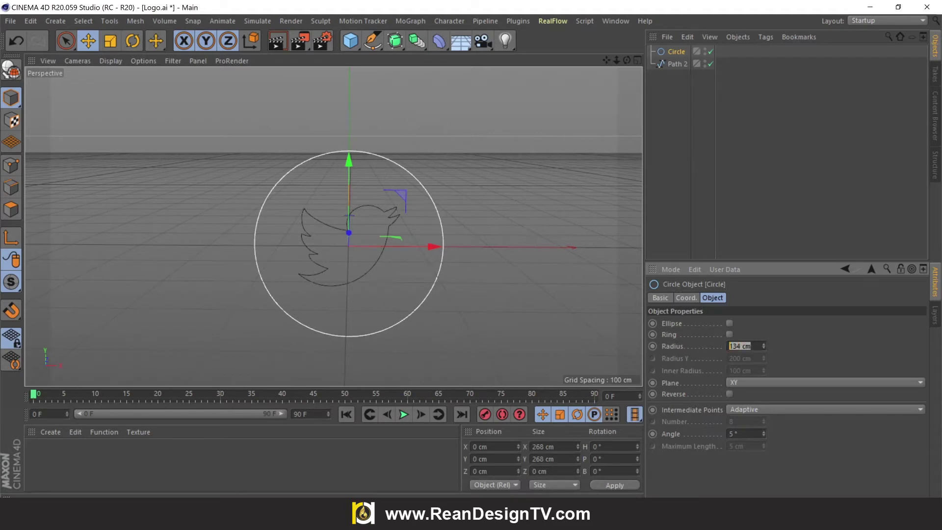
pyautogui.write('139')
pyautogui.press('Return')
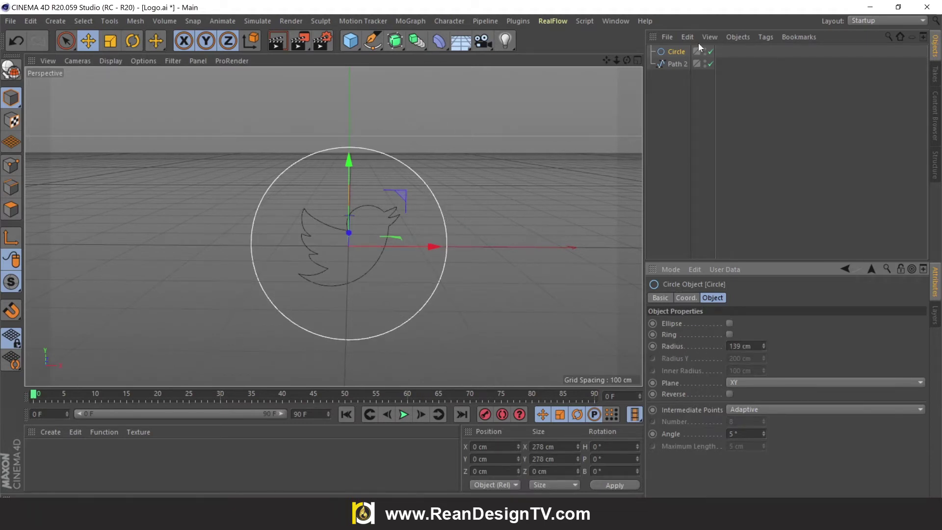
# Raise the circle and bird splines together along the Y axis until the circle sits above the ground plane
pyautogui.click(670, 63)
pyautogui.click(676, 51)
pyautogui.keyDown('ctrl'); pyautogui.click(677, 63); pyautogui.keyUp('ctrl')
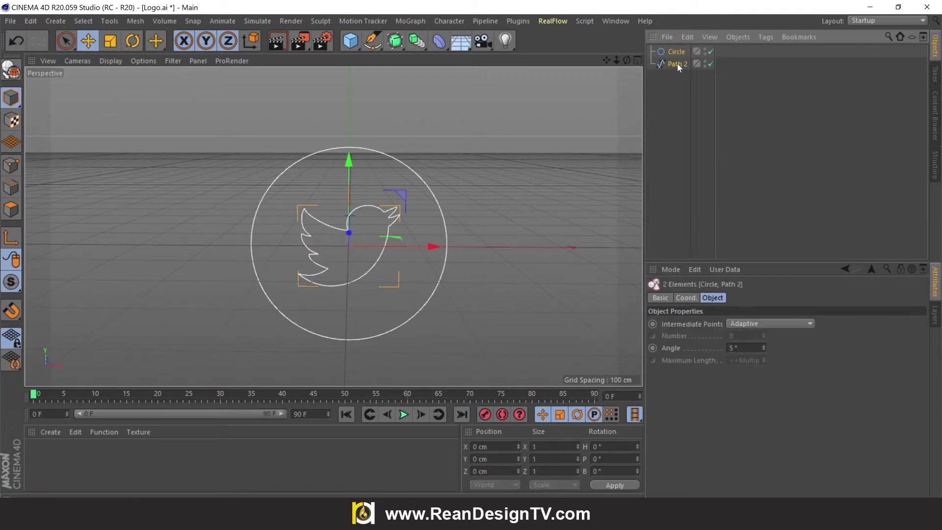
pyautogui.moveTo(627, 60); pyautogui.dragTo(627, 54)
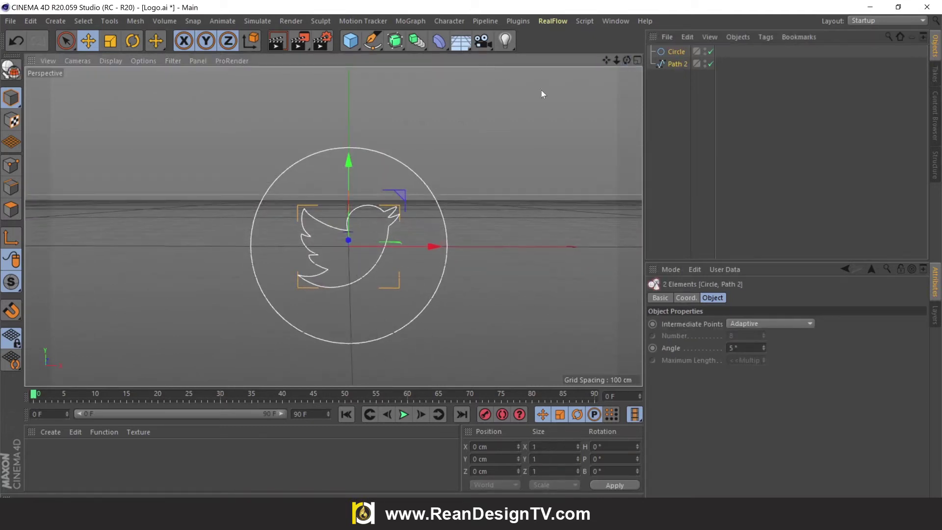
pyautogui.moveTo(351, 165); pyautogui.dragTo(436, 84)
pyautogui.moveTo(606, 60); pyautogui.dragTo(600, 133)
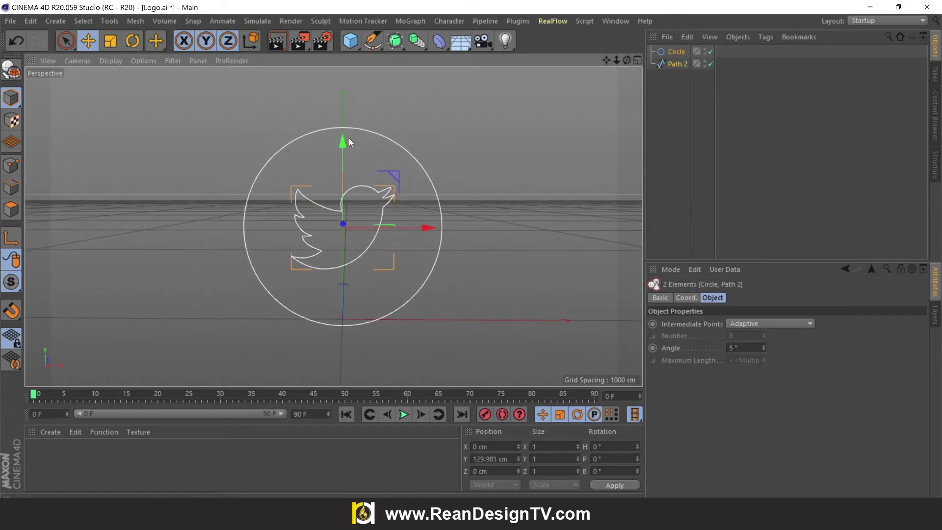
pyautogui.moveTo(350, 139); pyautogui.dragTo(340, 99)
pyautogui.moveTo(411, 183); pyautogui.dragTo(414, 182)
pyautogui.moveTo(606, 60)
pyautogui.mouseDown()
pyautogui.moveTo(617, 70)
pyautogui.moveTo(600, 71)
pyautogui.mouseUp()
pyautogui.click(583, 113)
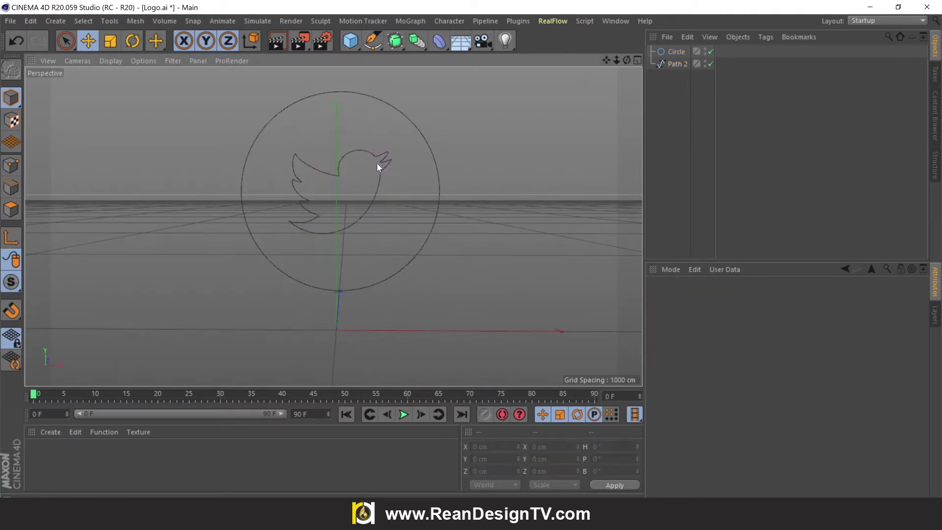
# Rename the bird spline to icon and the circle spline around it to frame
pyautogui.click(370, 151)
pyautogui.click(418, 129)
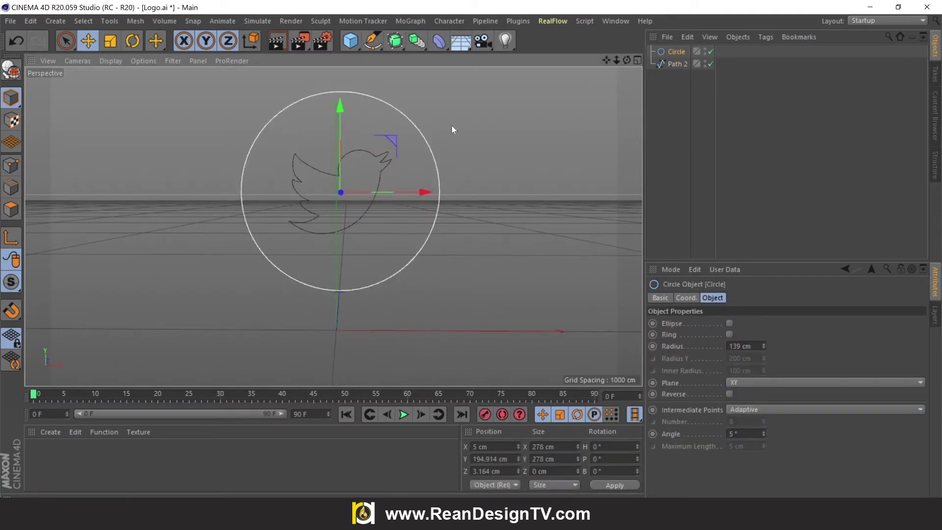
pyautogui.click(676, 69)
pyautogui.doubleClick(677, 65)
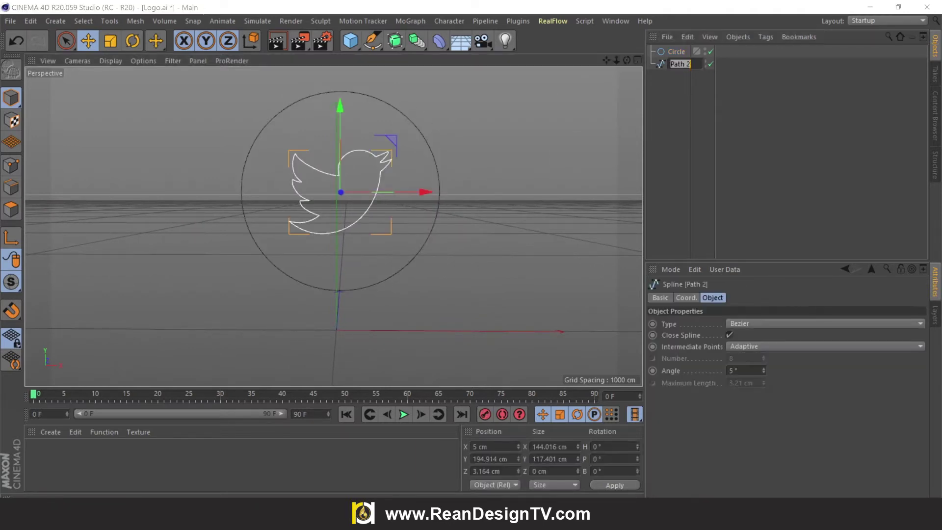
pyautogui.write('icon')
pyautogui.press('Return')
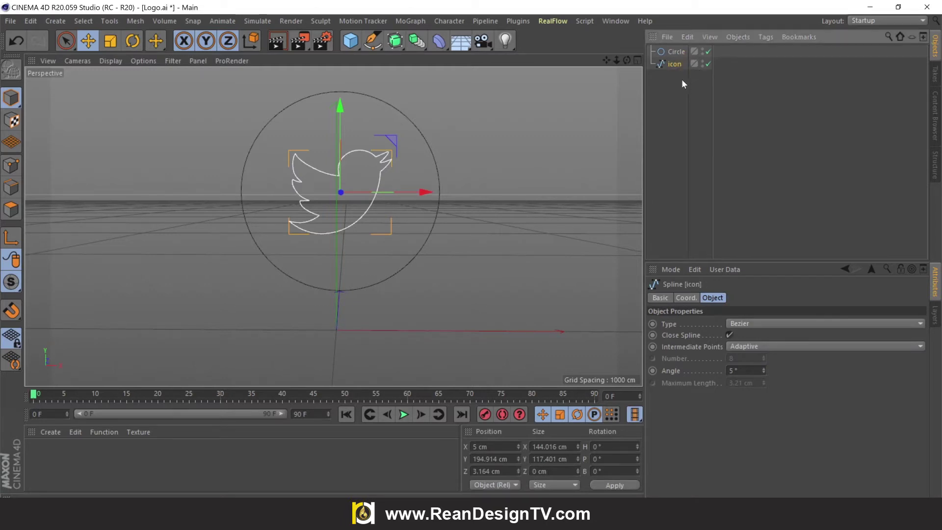
pyautogui.doubleClick(676, 50)
pyautogui.write('frame')
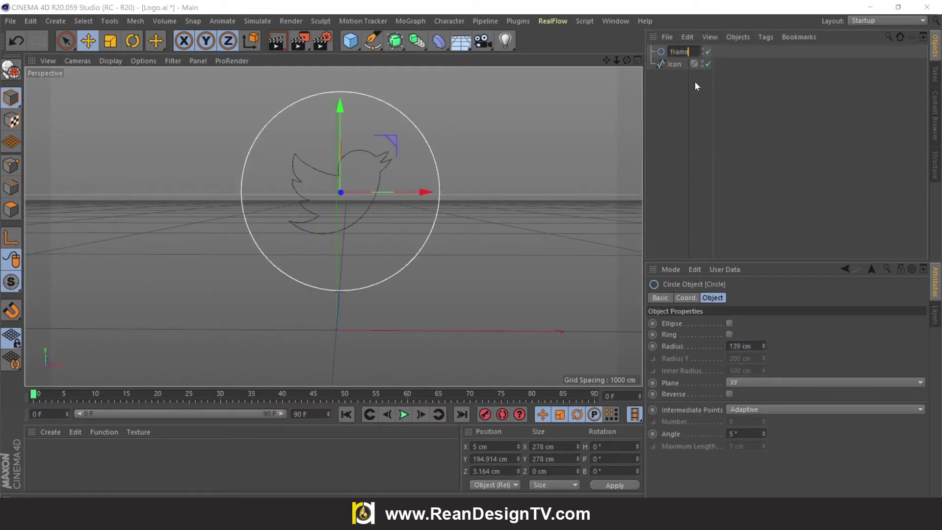
pyautogui.press('Return')
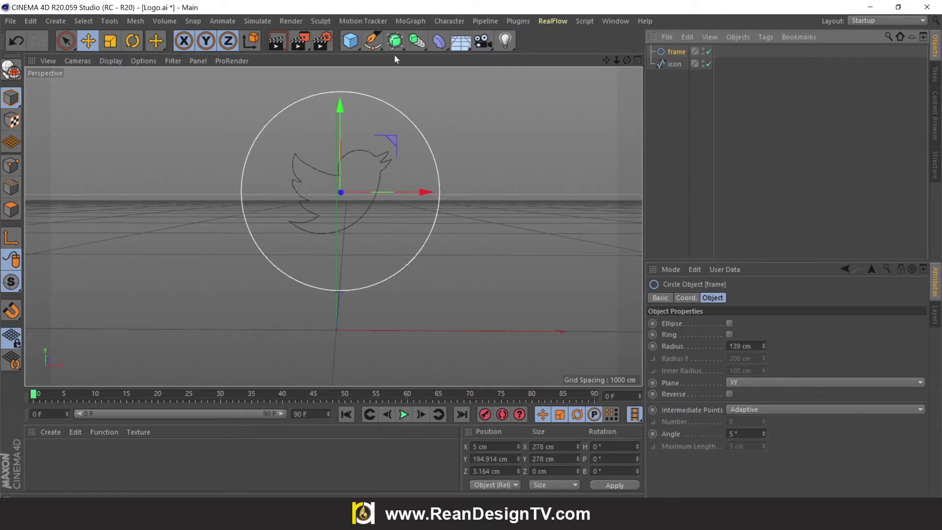
# Add a new Circle spline as the sweep profile and set its radius to 1 cm
pyautogui.click(376, 47)
pyautogui.click(477, 79)
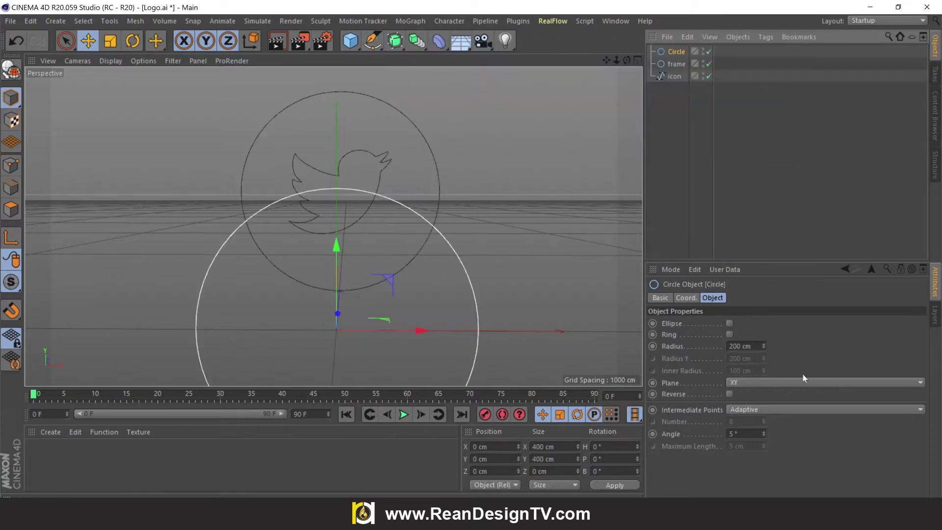
pyautogui.click(526, 277)
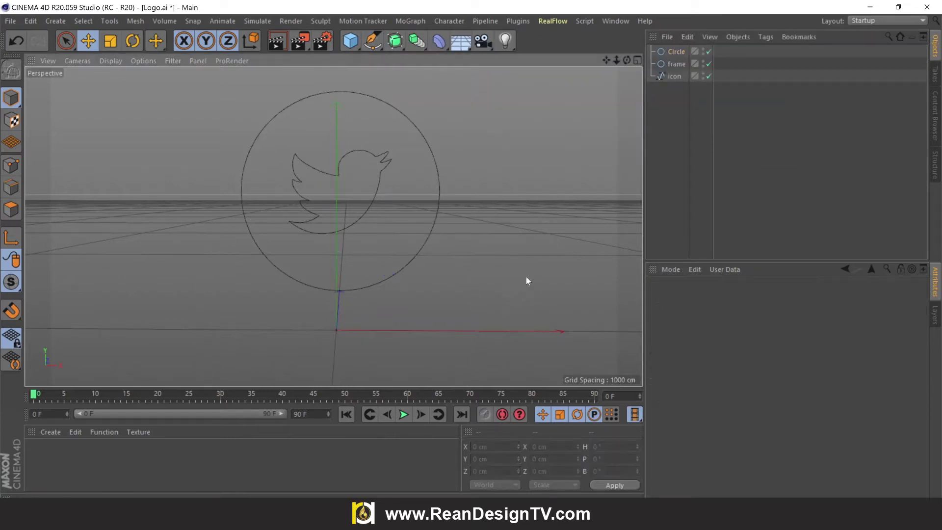
pyautogui.click(673, 77)
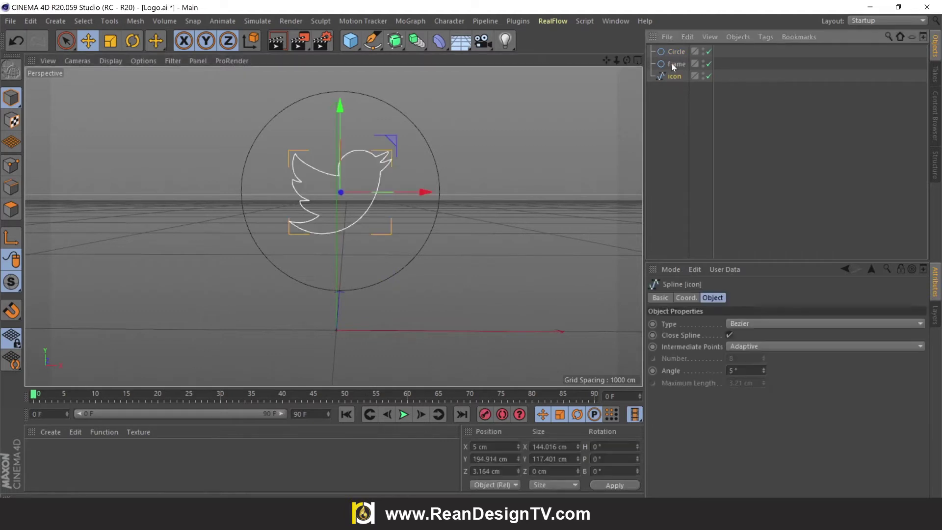
pyautogui.click(671, 64)
pyautogui.click(672, 53)
pyautogui.scroll(5, 346, 332)
pyautogui.scroll(5, 322, 333)
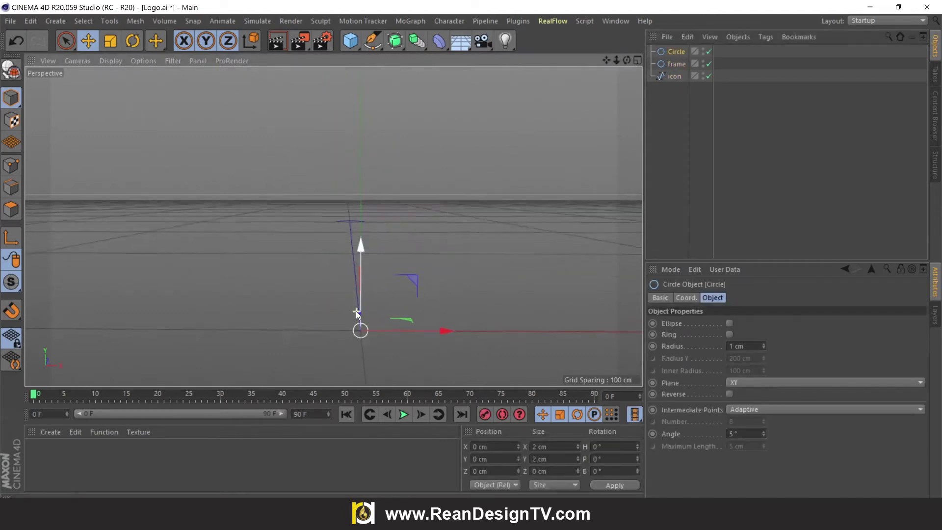
# Add a Sweep generator and name it Frame
pyautogui.scroll(-3, 435, 232)
pyautogui.scroll(-4, 436, 221)
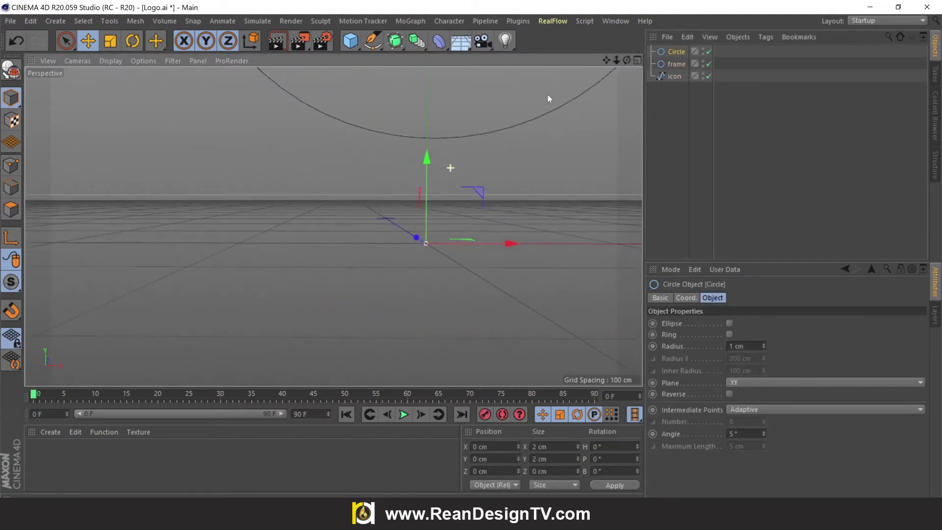
pyautogui.moveTo(607, 60); pyautogui.dragTo(548, 189)
pyautogui.scroll(-5, 570, 96)
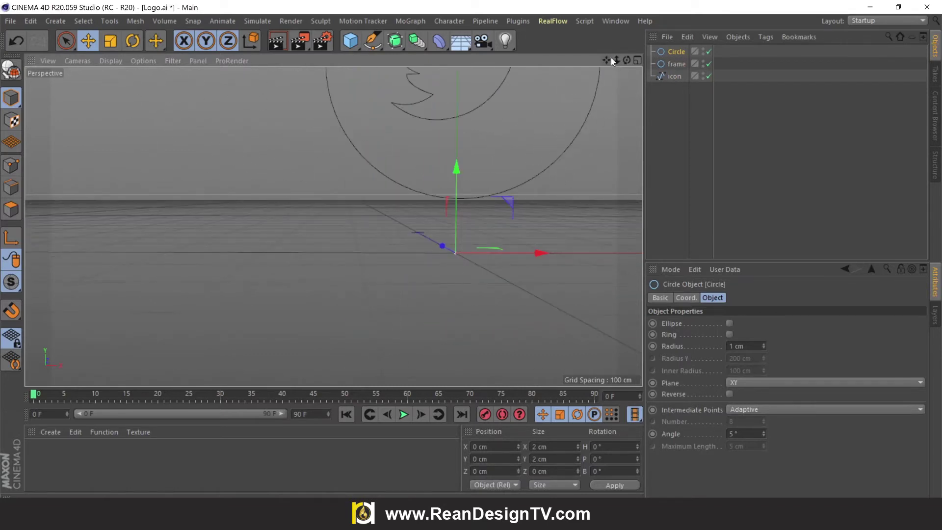
pyautogui.moveTo(607, 60); pyautogui.dragTo(506, 198)
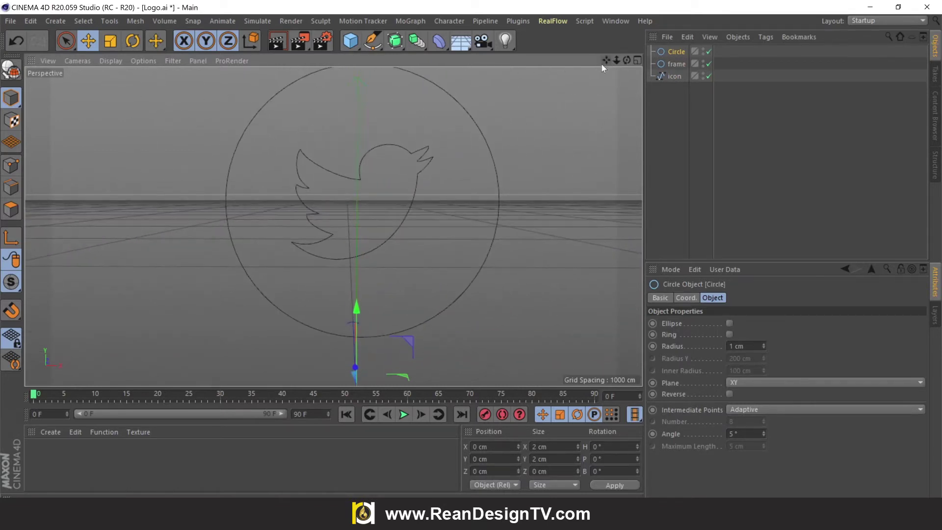
pyautogui.scroll(-3, 580, 153)
pyautogui.moveTo(607, 60); pyautogui.dragTo(533, 72)
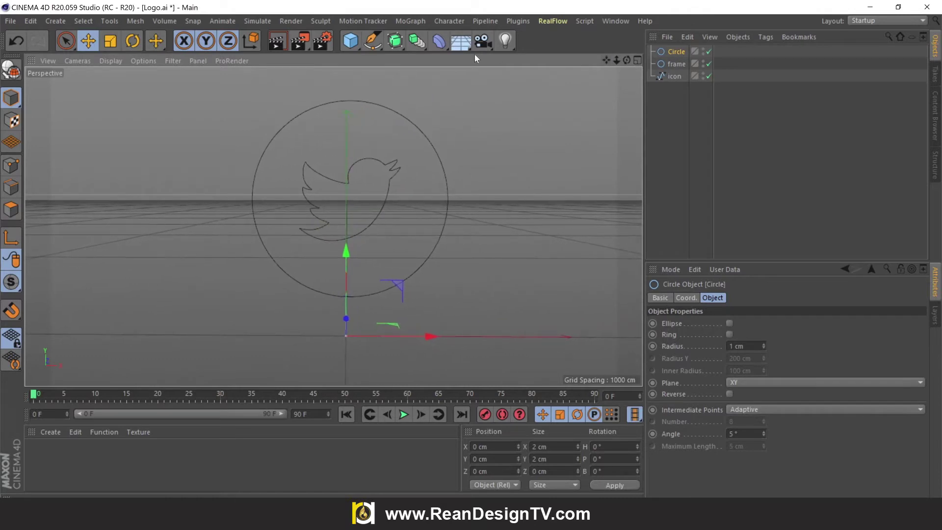
pyautogui.moveTo(395, 50); pyautogui.dragTo(449, 99)
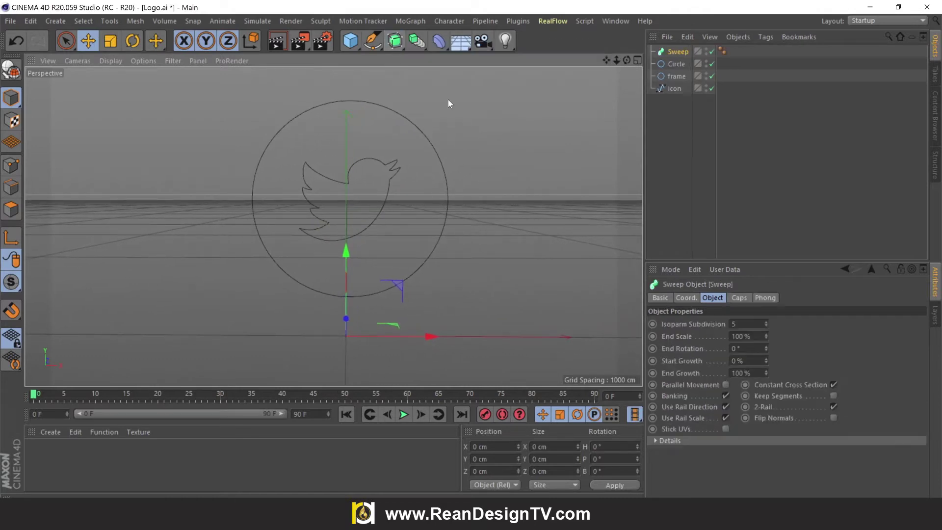
pyautogui.doubleClick(676, 52)
pyautogui.write('Fr')
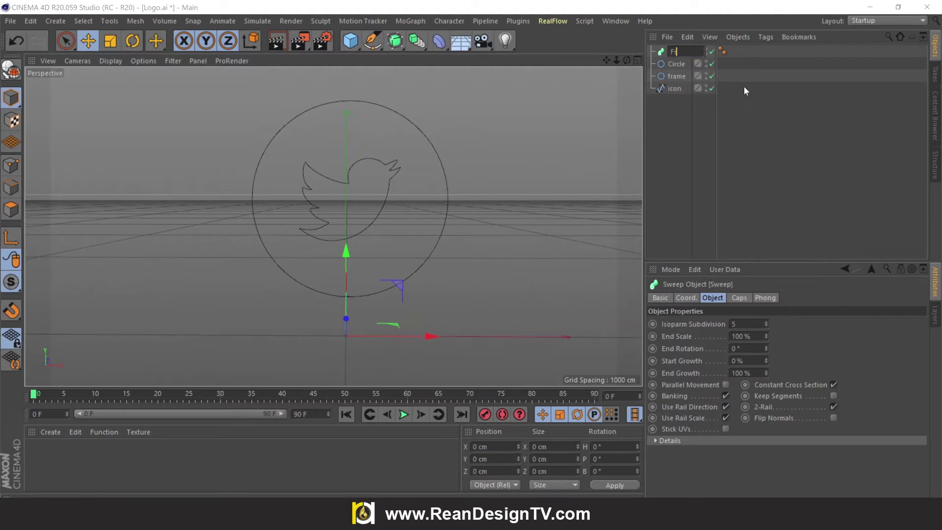
pyautogui.write('ame')
pyautogui.press('Return')
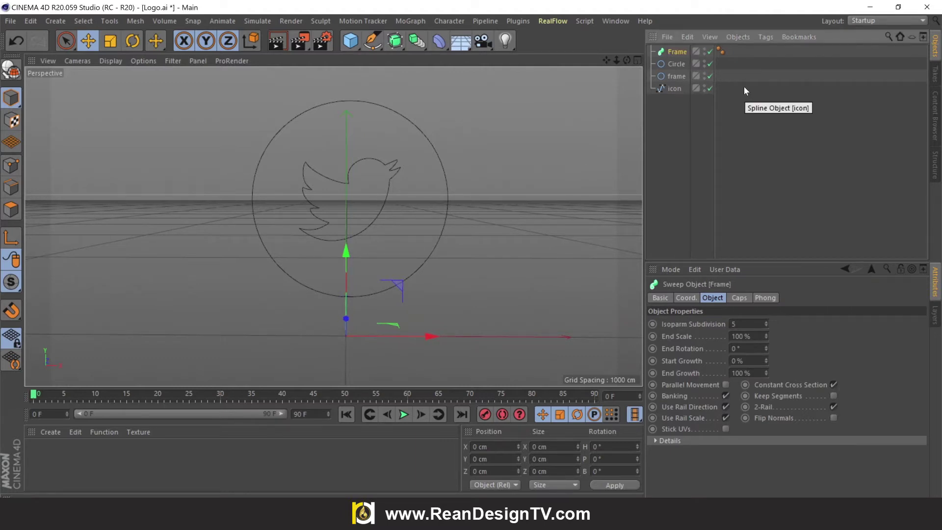
# Nest the 1 cm circle and the frame spline under the Frame sweep, with the small circle as the profile
pyautogui.click(678, 77)
pyautogui.keyDown('shift'); pyautogui.click(676, 89); pyautogui.keyUp('shift')
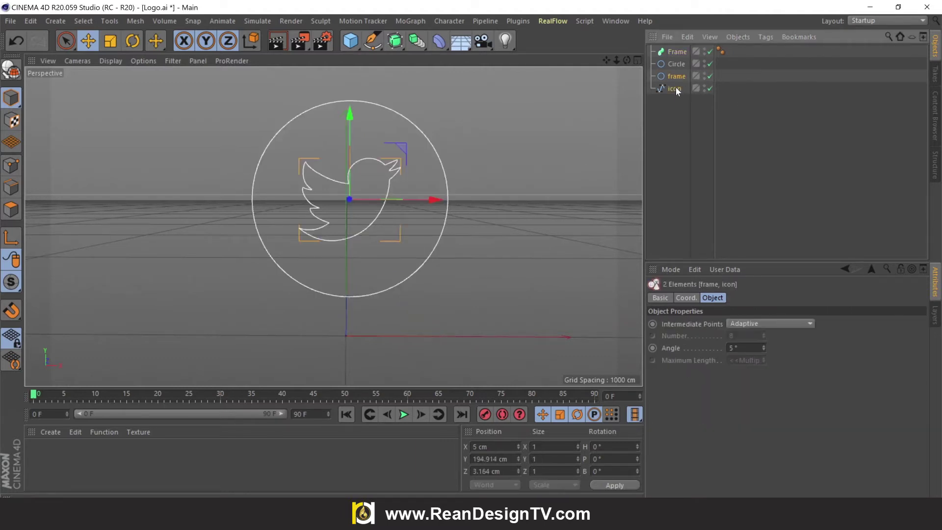
pyautogui.click(658, 131)
pyautogui.click(679, 76)
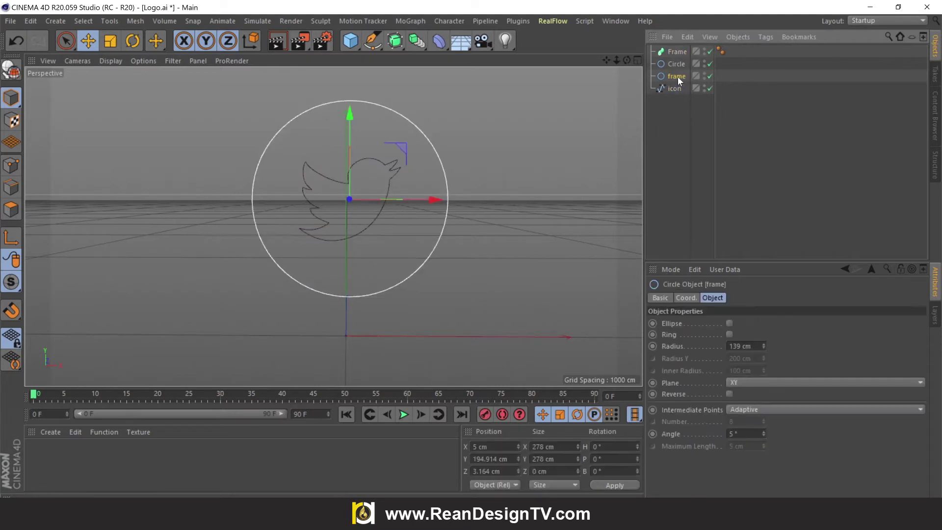
pyautogui.click(678, 65)
pyautogui.keyDown('shift'); pyautogui.click(676, 77); pyautogui.keyUp('shift')
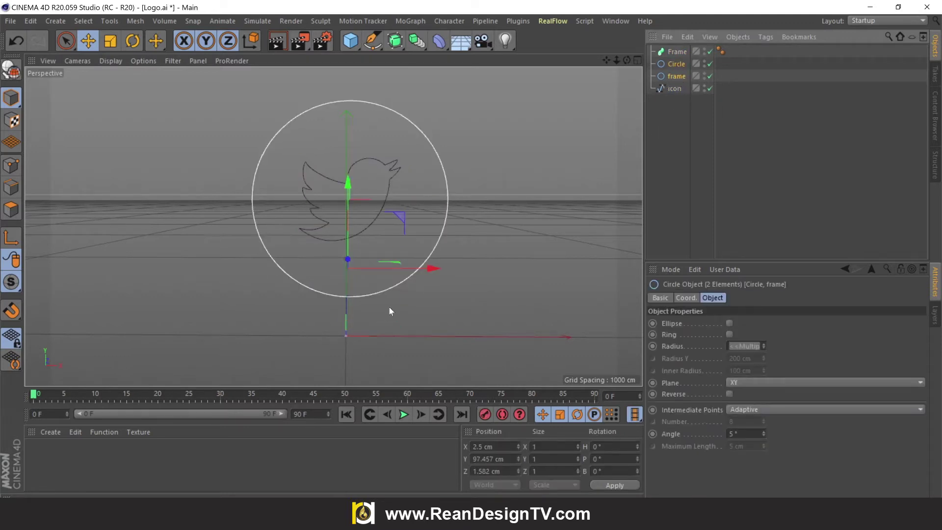
pyautogui.moveTo(683, 51); pyautogui.dragTo(683, 53)
pyautogui.click(678, 52)
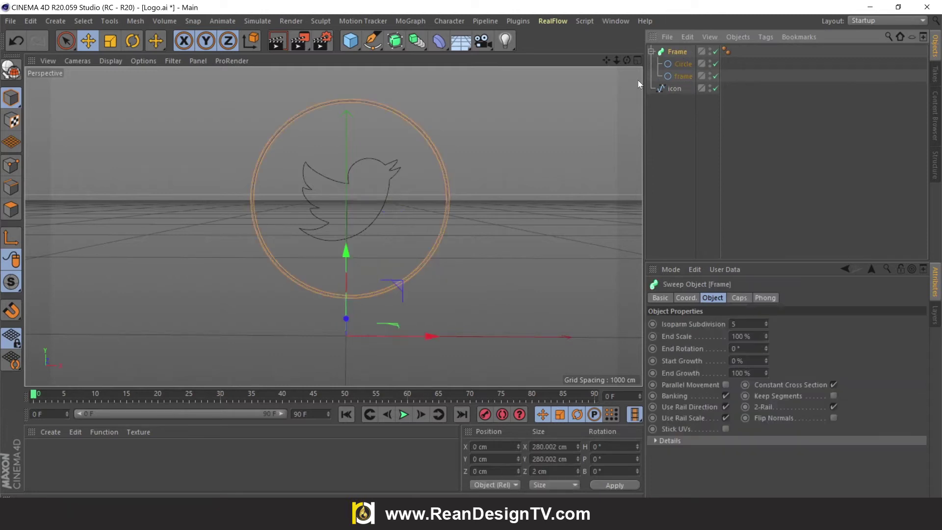
pyautogui.scroll(8, 450, 191)
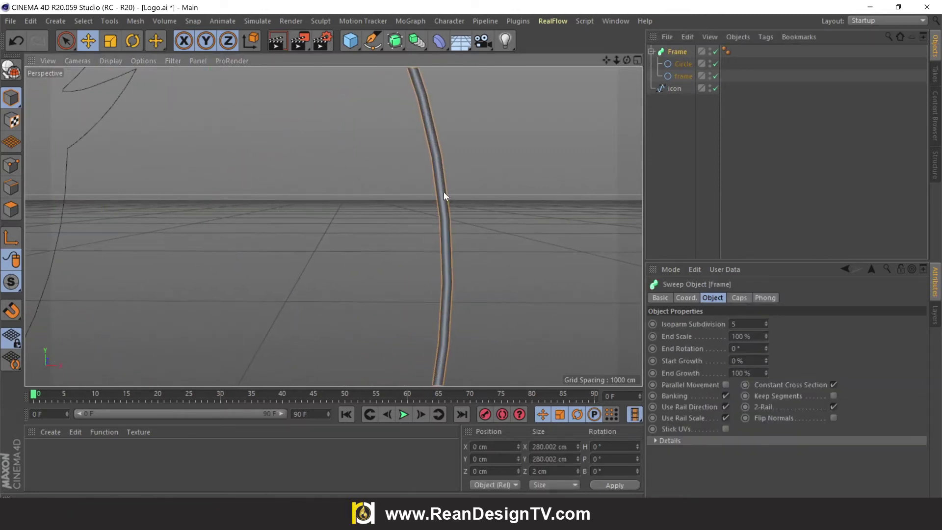
pyautogui.scroll(-8, 444, 194)
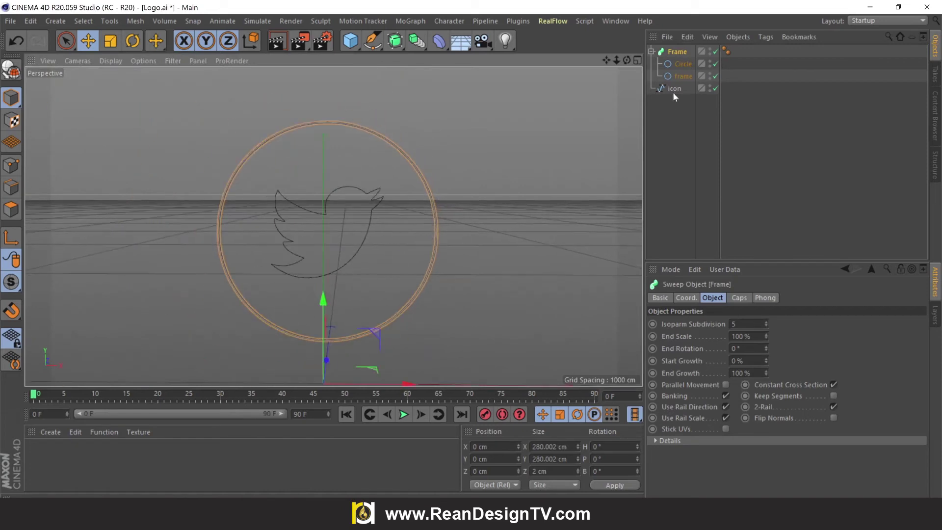
pyautogui.moveTo(607, 60); pyautogui.dragTo(634, 39)
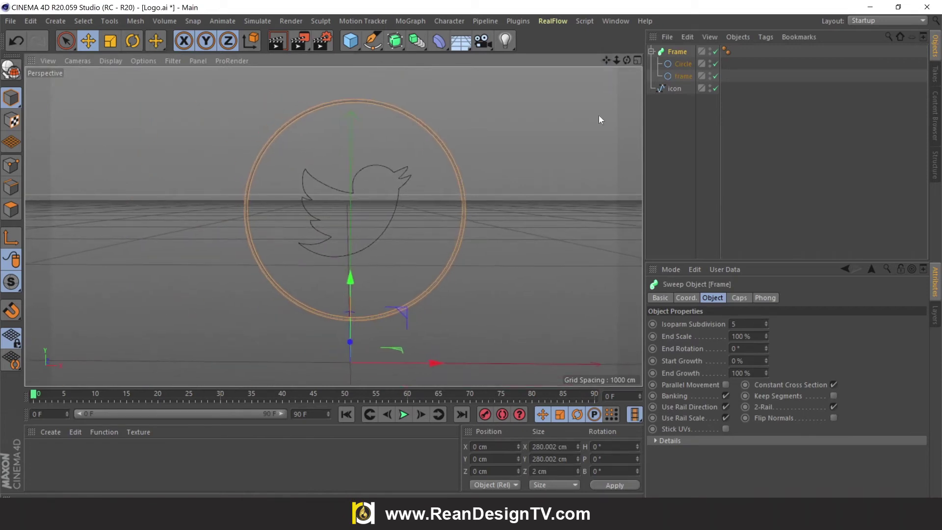
# Add a second Sweep generator and name it Icon
pyautogui.click(599, 116)
pyautogui.click(677, 52)
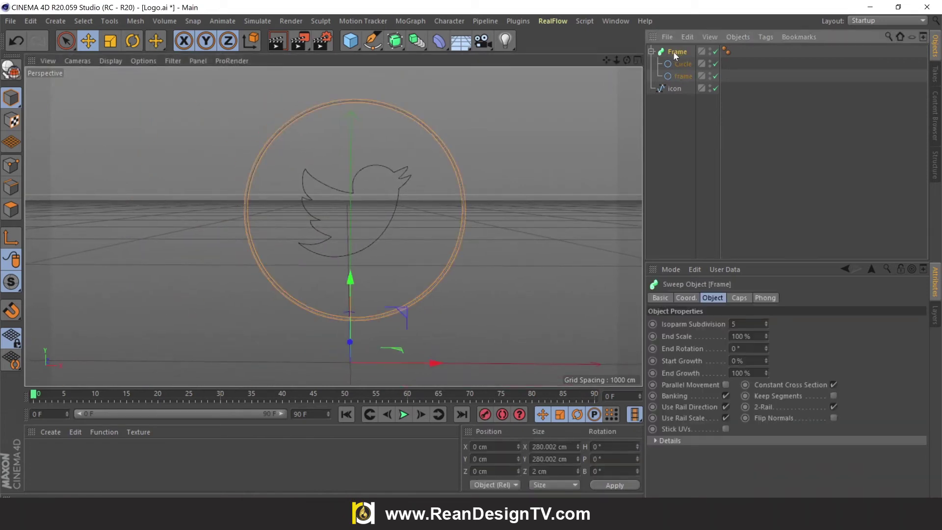
pyautogui.moveTo(395, 41); pyautogui.dragTo(454, 100)
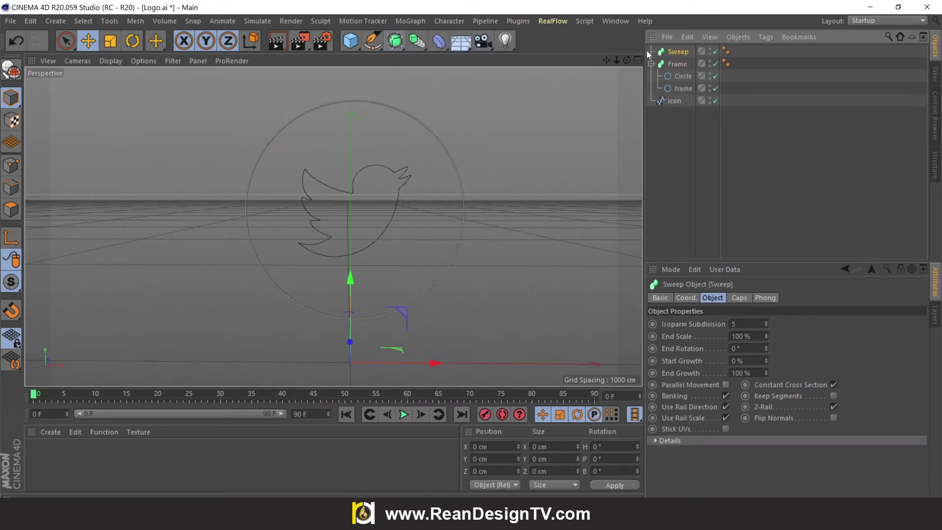
pyautogui.doubleClick(681, 51)
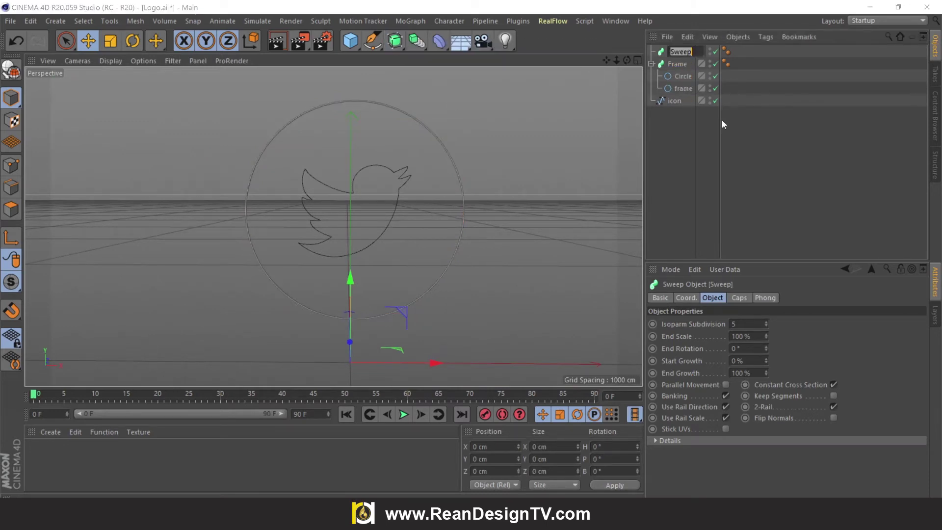
pyautogui.write('Icon')
pyautogui.press('Return')
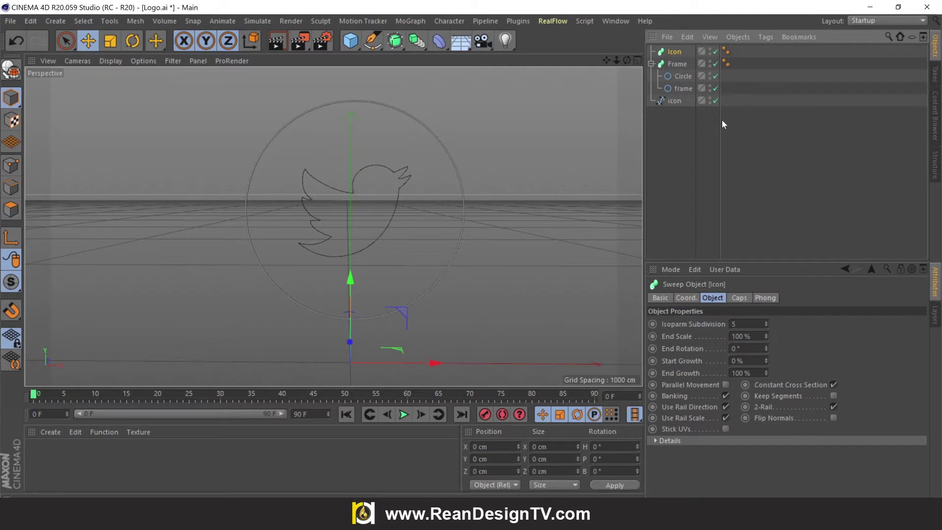
# Add another Circle spline for the bird outline's profile with a radius of 1 cm
pyautogui.moveTo(373, 41); pyautogui.dragTo(476, 77)
pyautogui.doubleClick(744, 346)
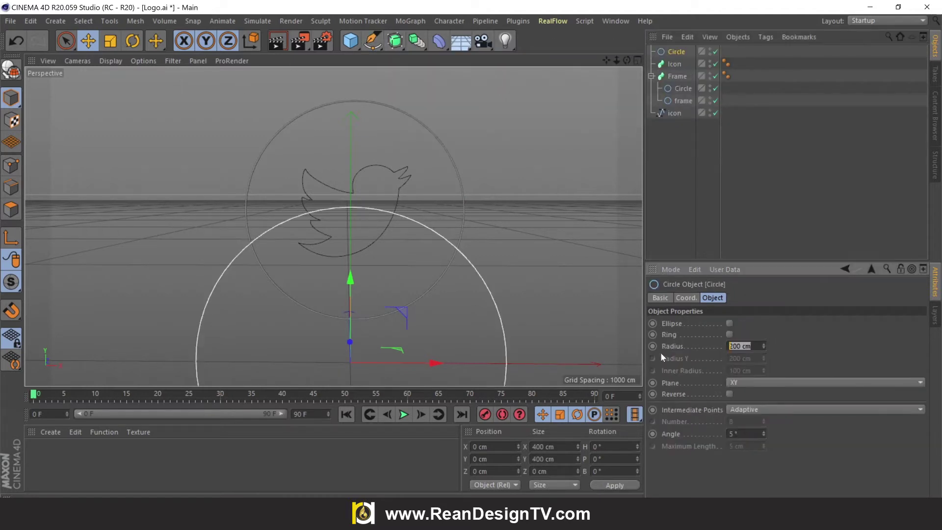
pyautogui.write('1')
pyautogui.click(414, 353)
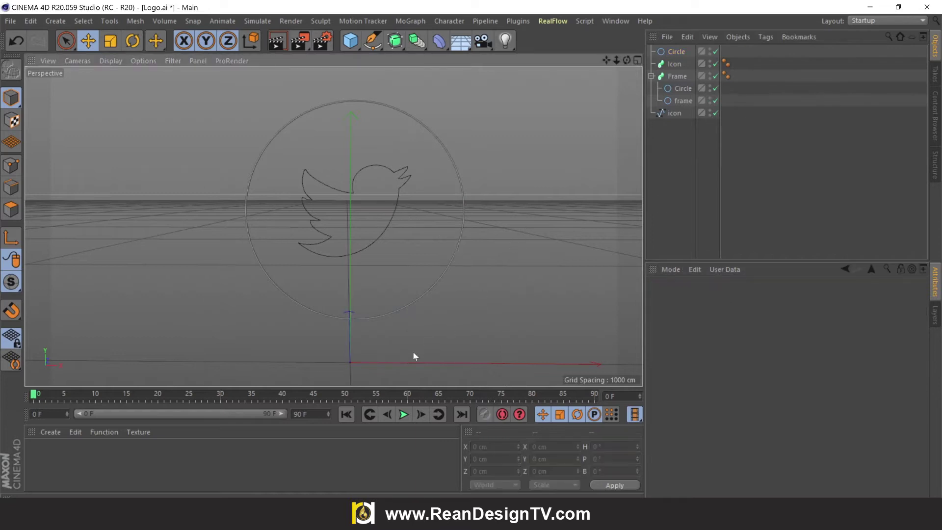
# Nest the new 1 cm circle and the bird spline under the Icon sweep, with the circle first as the profile
pyautogui.click(676, 53)
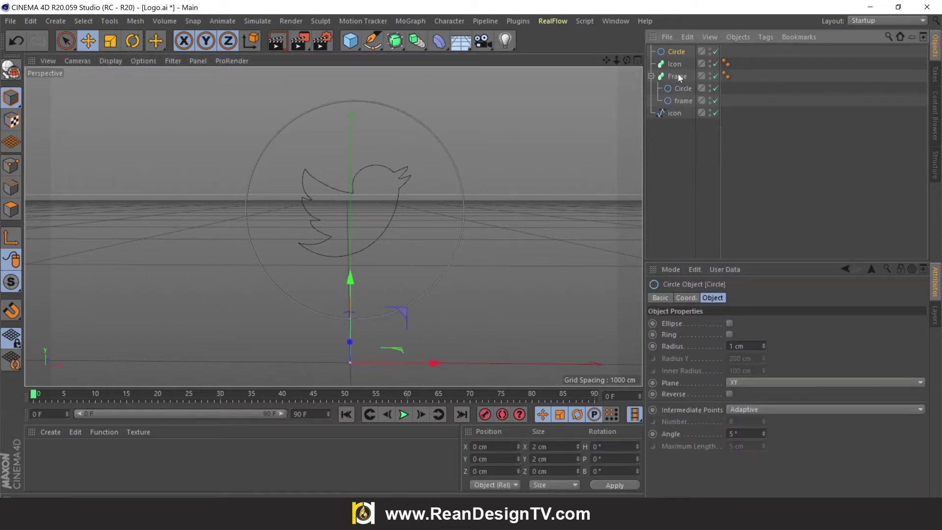
pyautogui.click(676, 64)
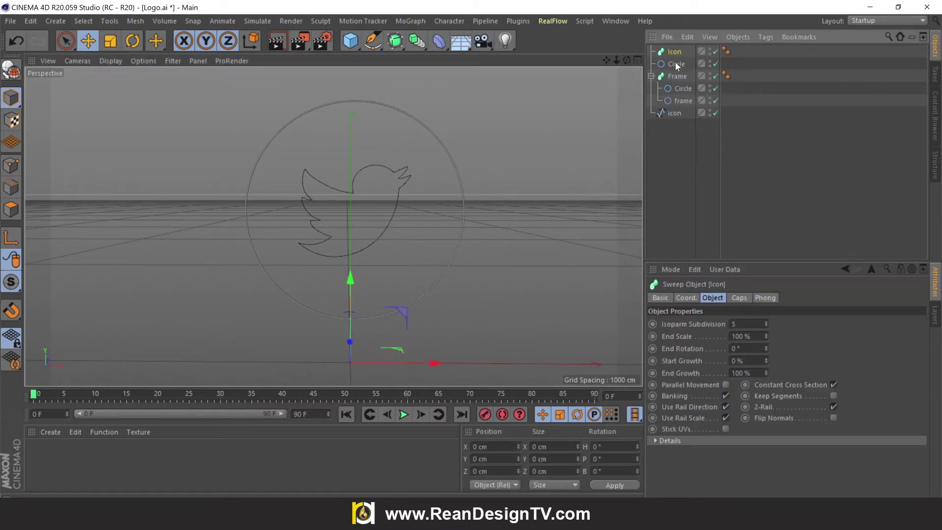
pyautogui.click(676, 64)
pyautogui.click(674, 113)
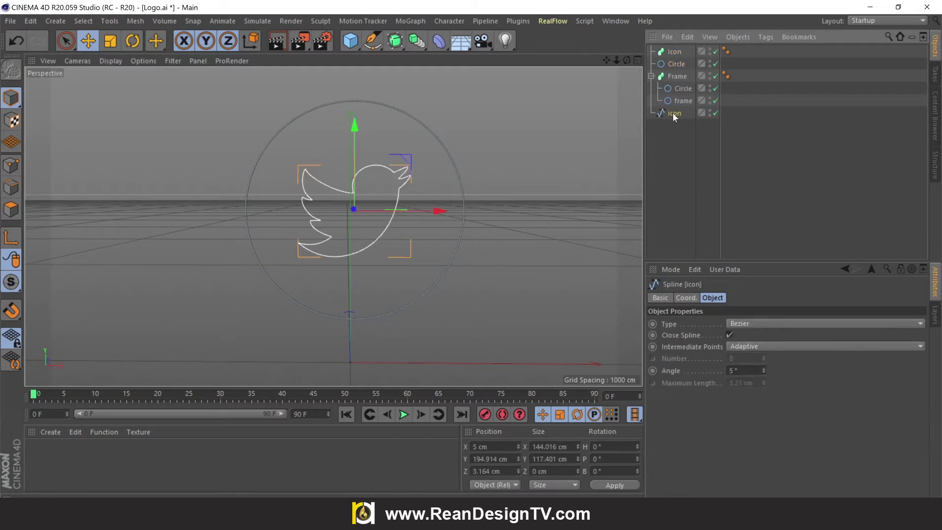
pyautogui.keyDown('ctrl'); pyautogui.click(678, 64); pyautogui.keyUp('ctrl')
pyautogui.moveTo(677, 64); pyautogui.dragTo(676, 55)
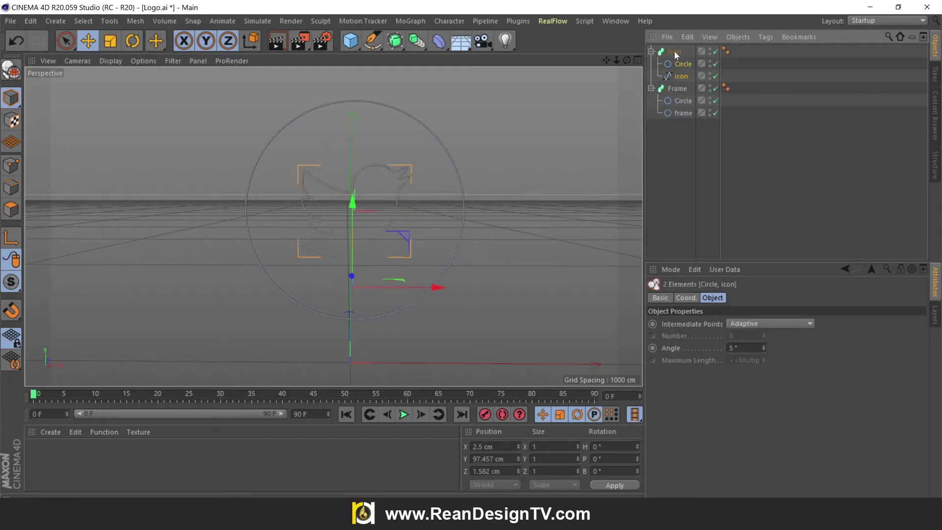
pyautogui.scroll(5, 395, 179)
pyautogui.scroll(-5, 413, 179)
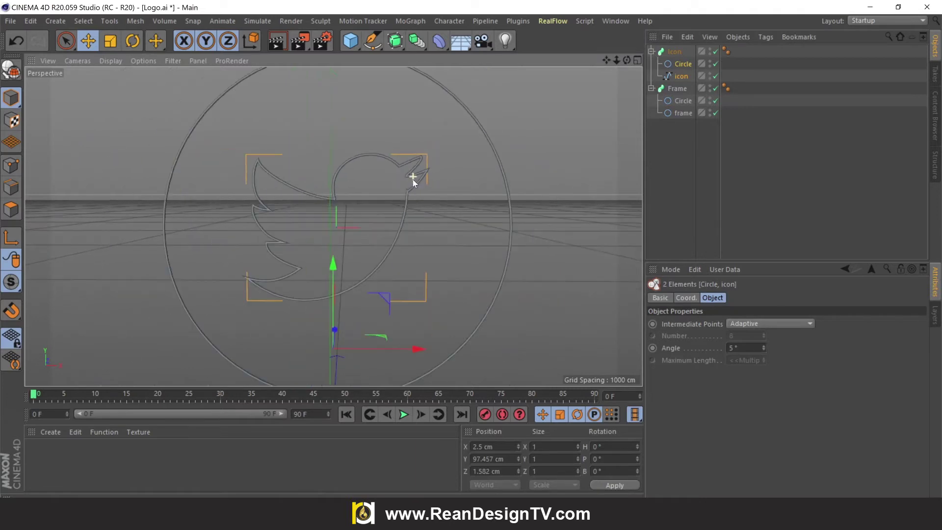
pyautogui.scroll(3, 415, 166)
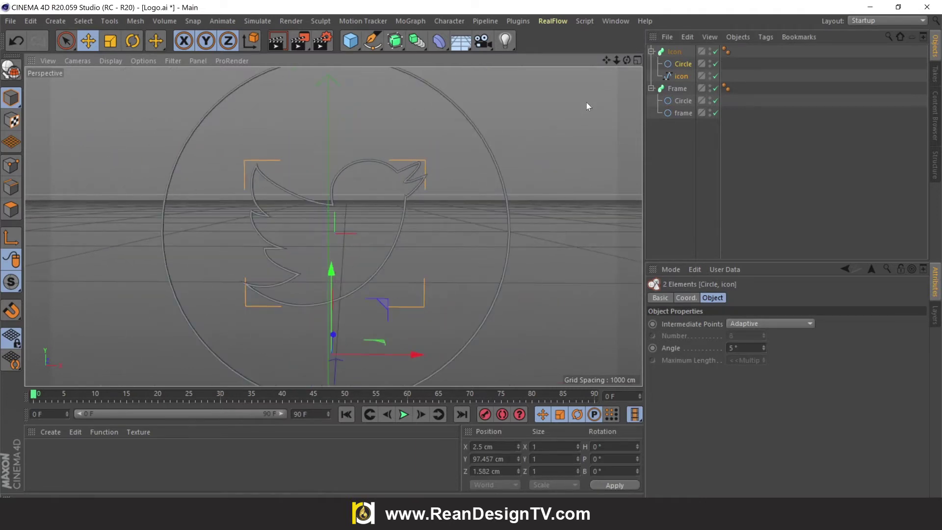
# Collapse the Frame and Icon sweep hierarchies in the object list and leave nothing selected
pyautogui.click(676, 52)
pyautogui.click(676, 89)
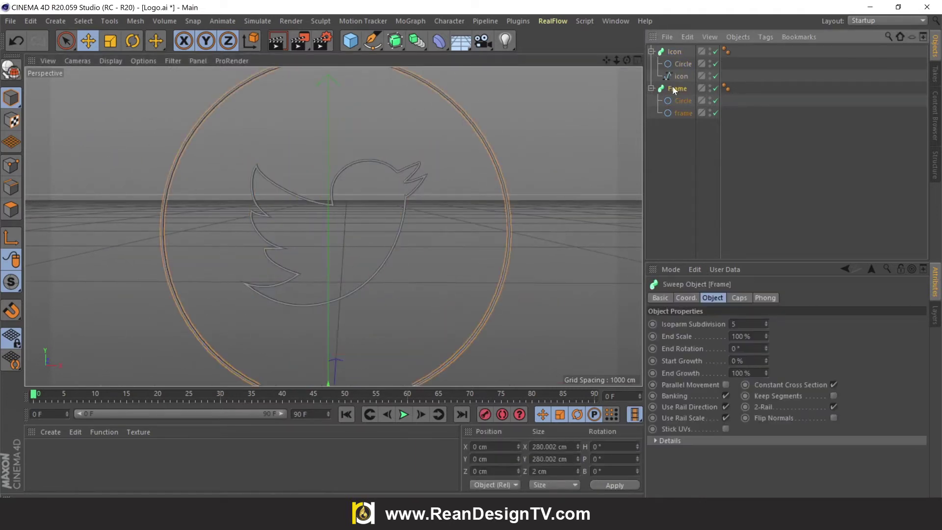
pyautogui.click(651, 88)
pyautogui.click(651, 51)
pyautogui.scroll(-2, 443, 161)
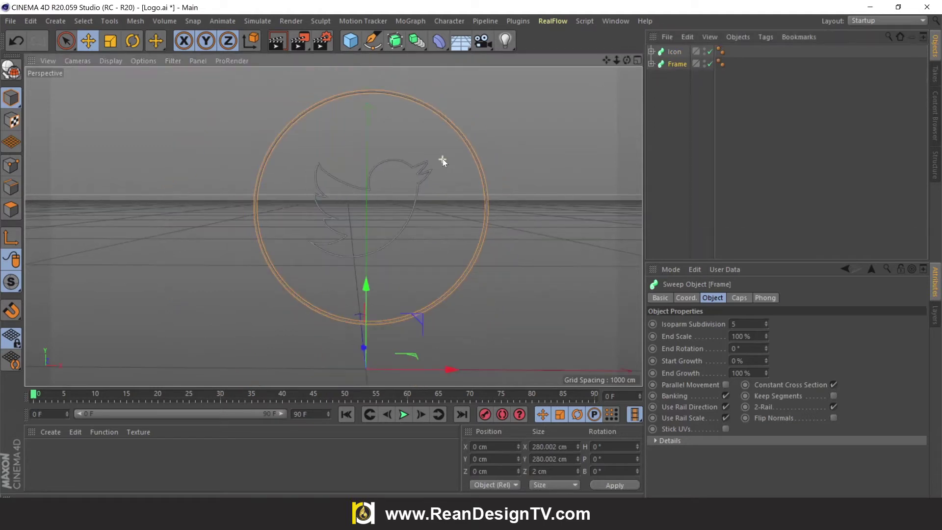
pyautogui.scroll(2, 443, 158)
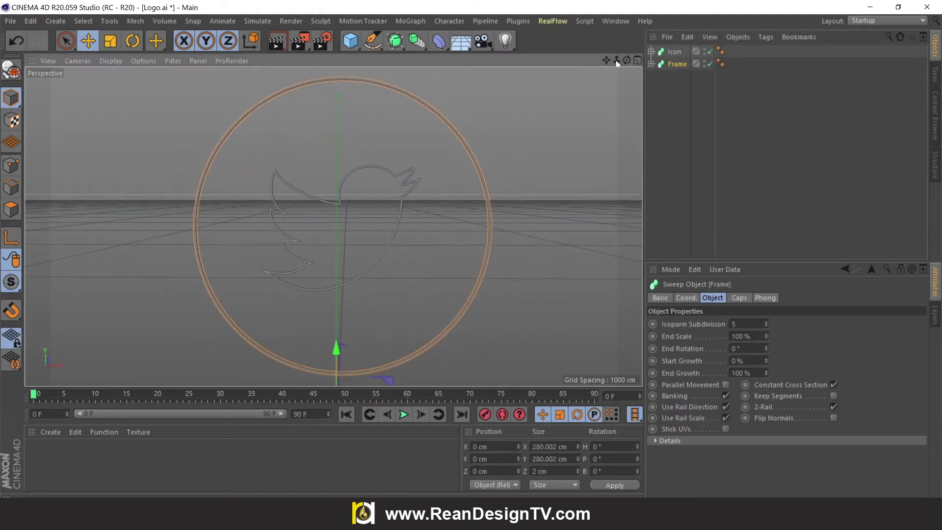
pyautogui.moveTo(617, 61)
pyautogui.mouseDown()
pyautogui.moveTo(605, 61)
pyautogui.moveTo(614, 61)
pyautogui.mouseUp()
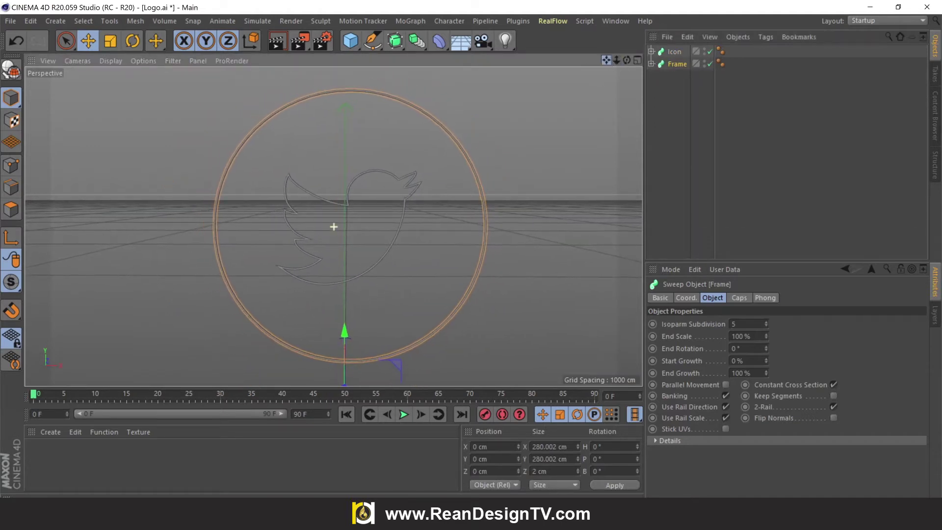
pyautogui.click(602, 331)
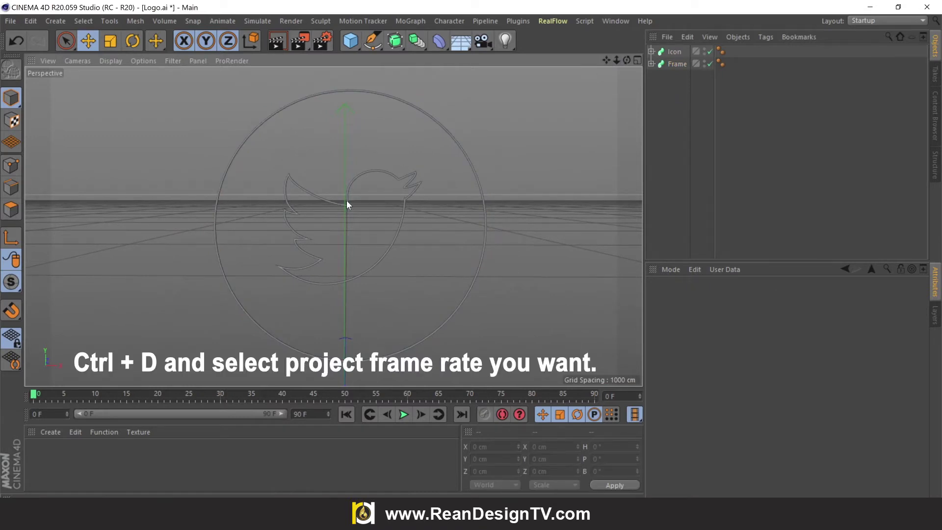
# Set the frame rate to 25 in both the render output settings and the project settings
pyautogui.hotkey('ctrl', 'd')
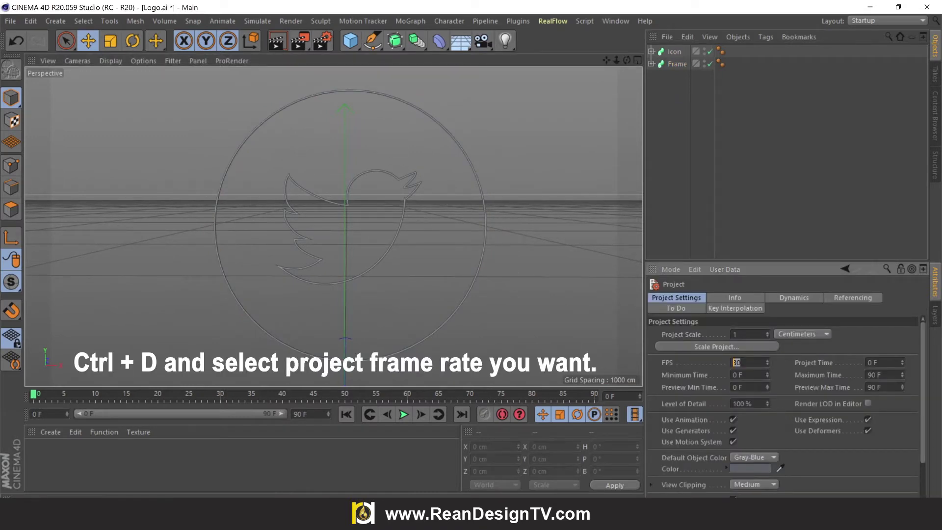
pyautogui.click(322, 42)
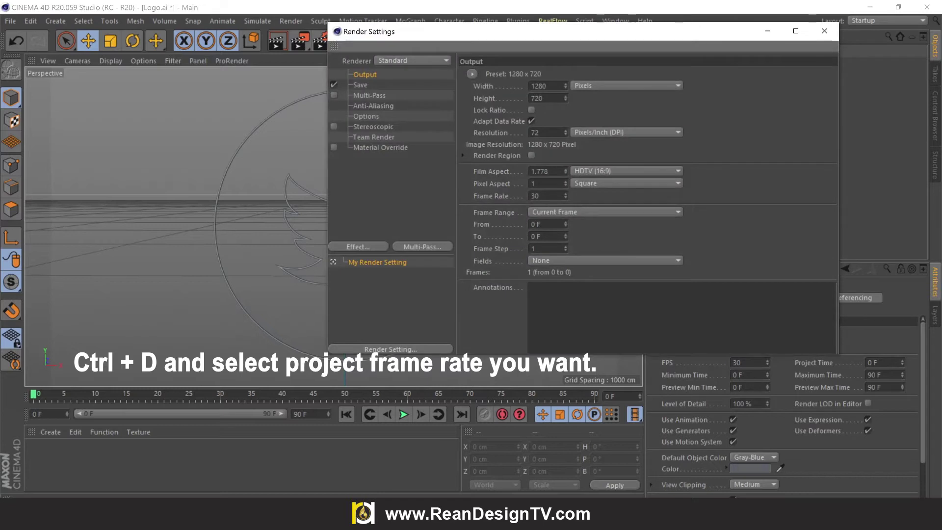
pyautogui.moveTo(565, 33); pyautogui.dragTo(389, 19)
pyautogui.doubleClick(360, 183)
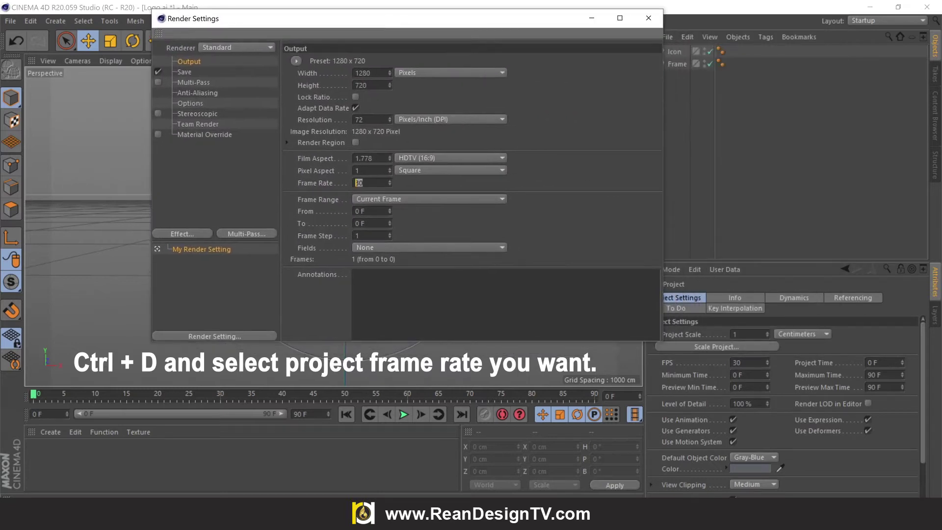
pyautogui.doubleClick(738, 362)
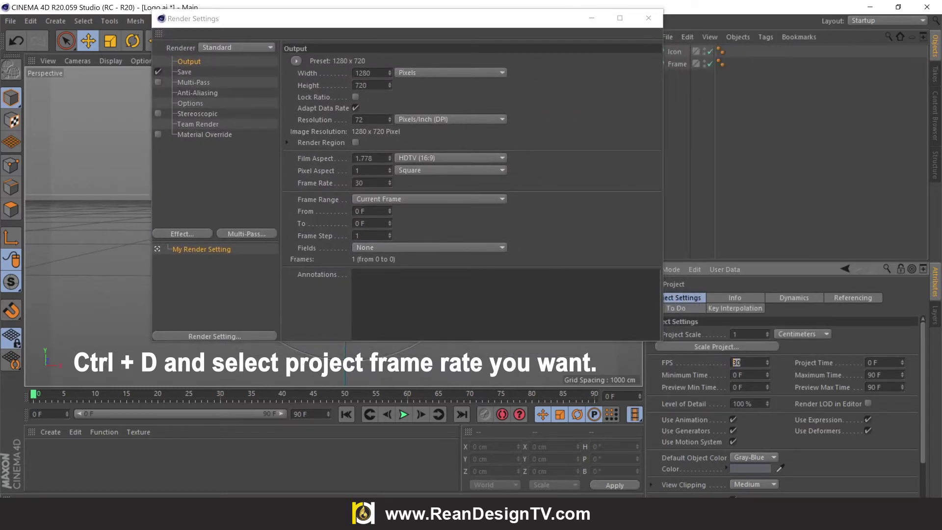
pyautogui.doubleClick(360, 183)
pyautogui.write('25')
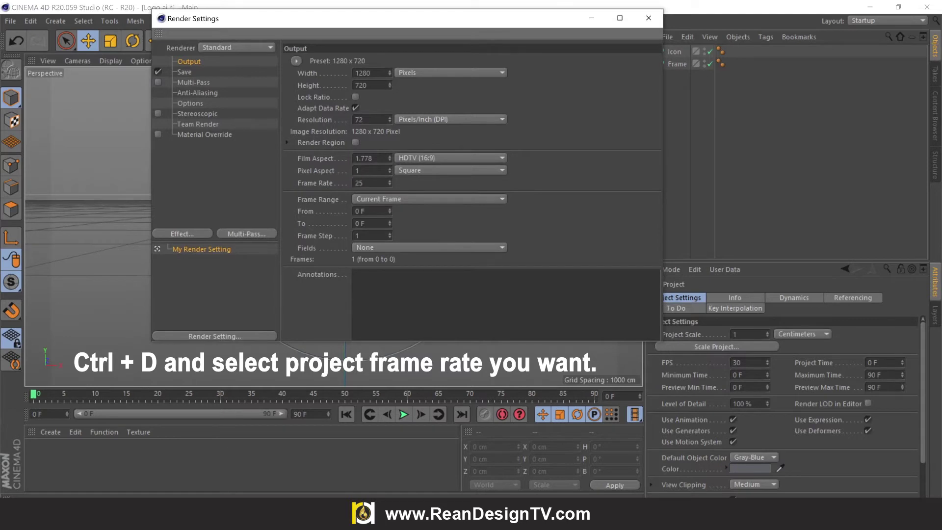
pyautogui.doubleClick(737, 363)
pyautogui.write('25')
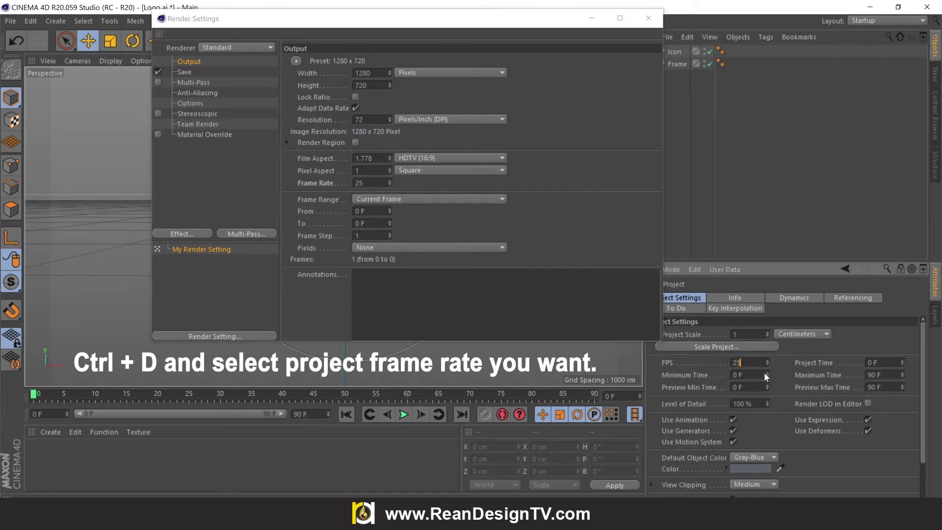
pyautogui.press('Return')
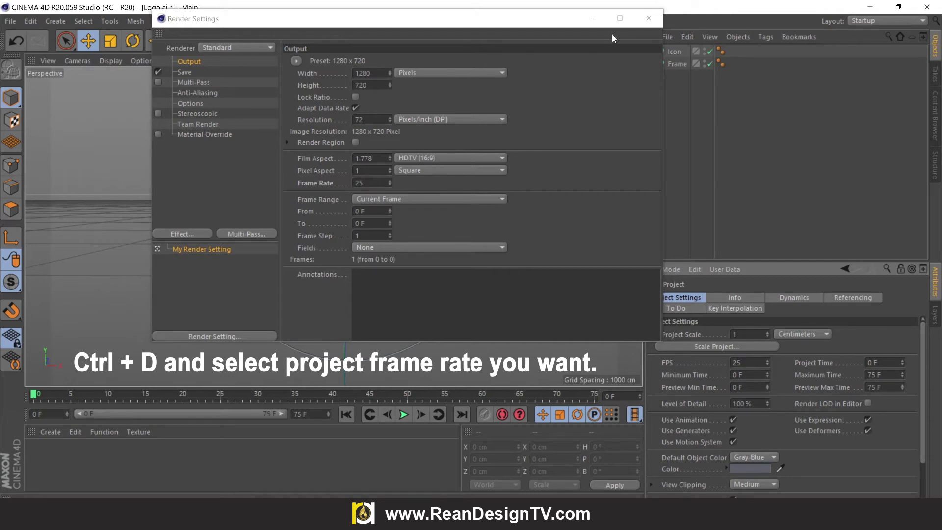
pyautogui.click(648, 19)
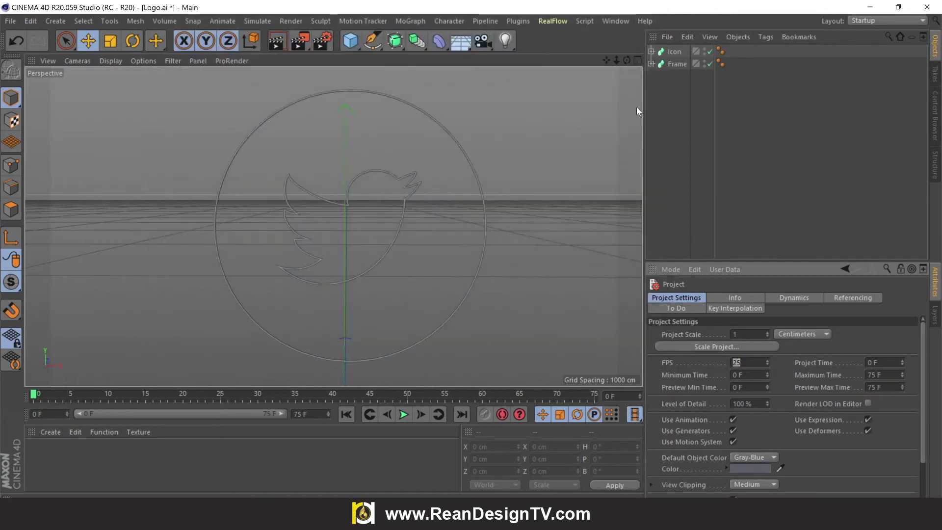
# Keyframe the Frame sweep's End Growth at 0% on frame 0 and 100% on frame 40
pyautogui.click(676, 64)
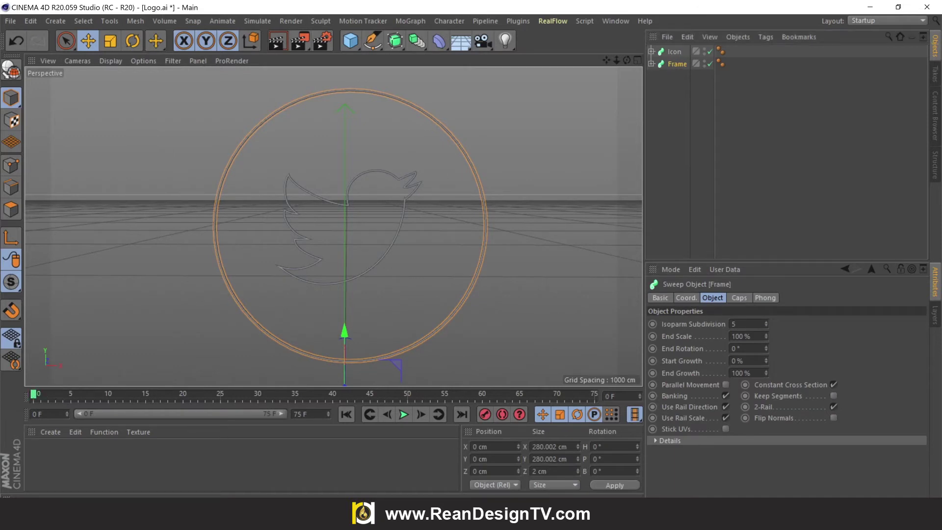
pyautogui.moveTo(766, 373); pyautogui.dragTo(766, 422)
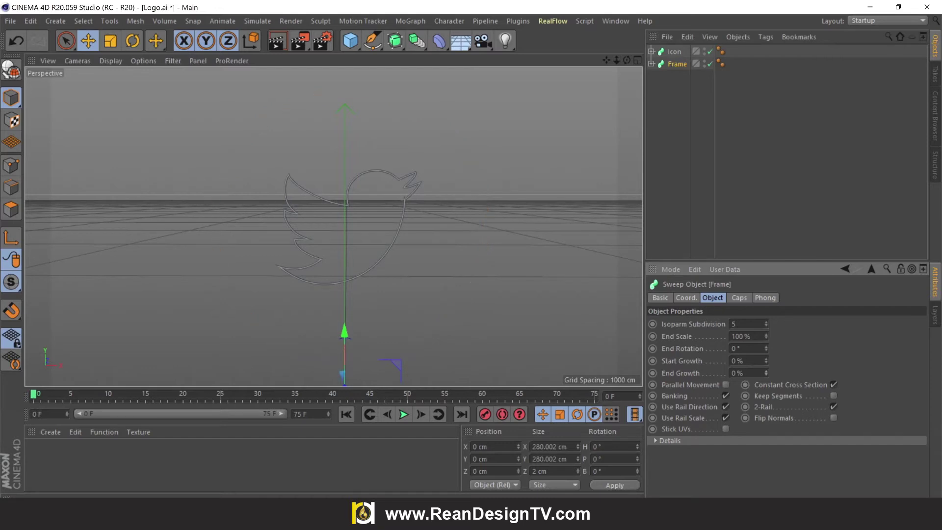
pyautogui.keyDown('ctrl'); pyautogui.click(653, 373); pyautogui.keyUp('ctrl')
pyautogui.moveTo(34, 397); pyautogui.dragTo(331, 405)
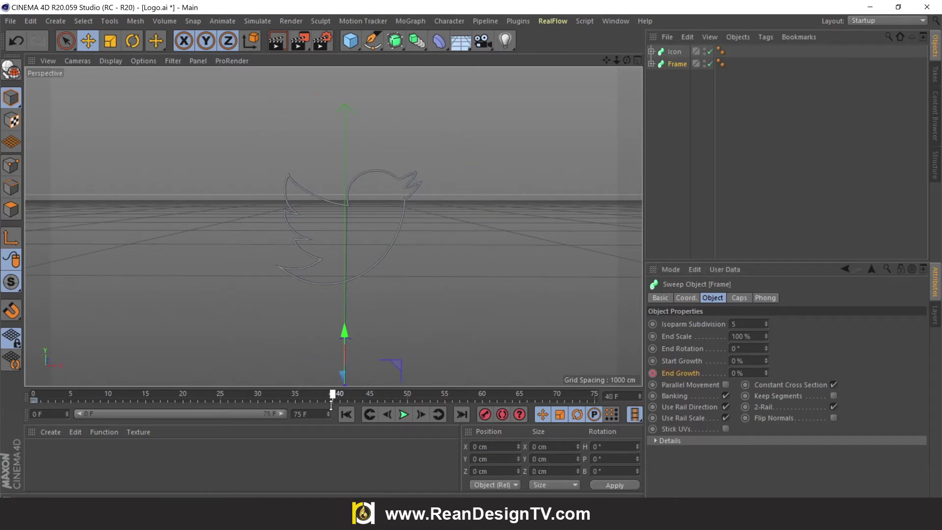
pyautogui.moveTo(766, 375); pyautogui.dragTo(805, 373)
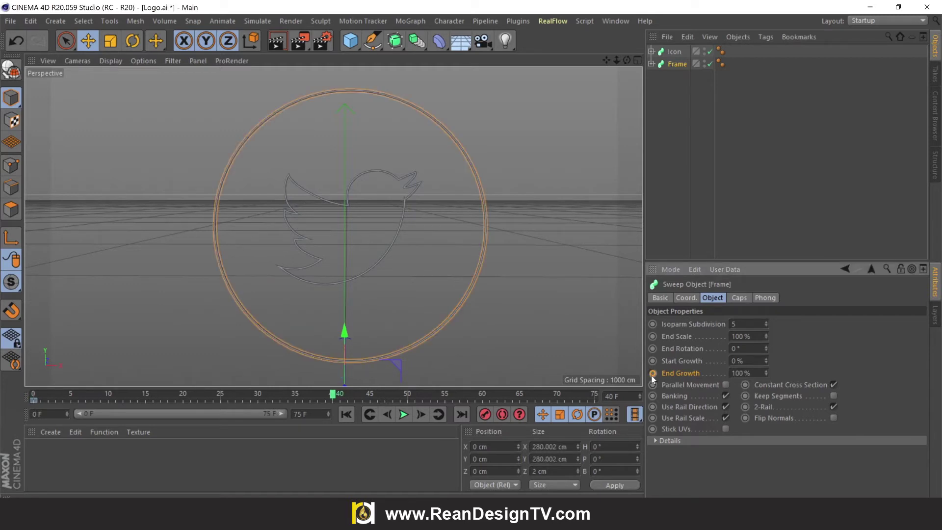
# Play the circular frame's growth animation from the start to check it
pyautogui.click(346, 415)
pyautogui.click(404, 415)
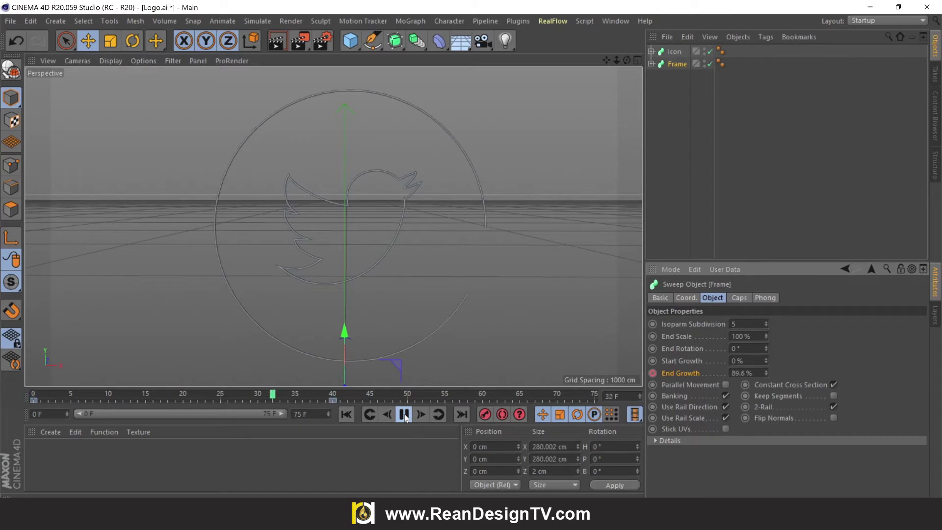
pyautogui.click(404, 415)
# Keyframe the Icon sweep's End Growth at 0% on frame 35 and 100% on frame 70
pyautogui.moveTo(378, 396)
pyautogui.mouseDown()
pyautogui.moveTo(285, 395)
pyautogui.moveTo(333, 400)
pyautogui.moveTo(295, 400)
pyautogui.mouseUp()
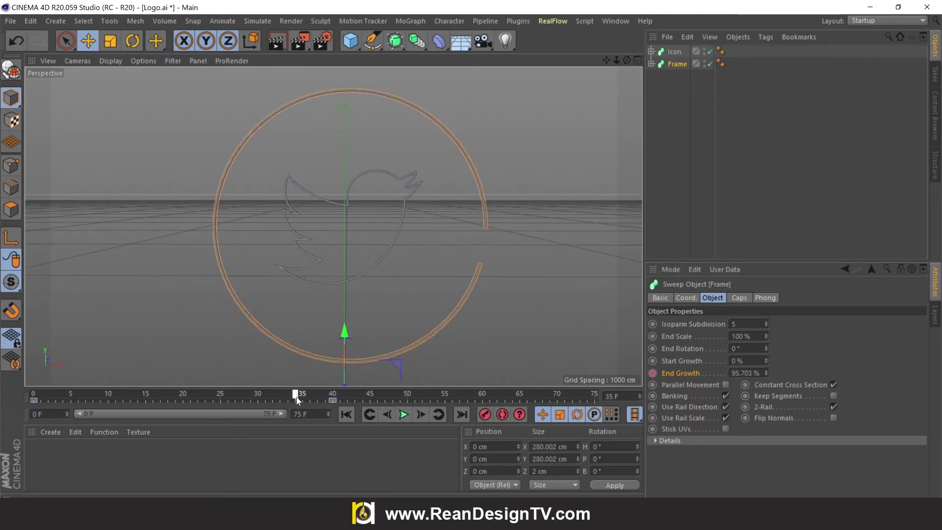
pyautogui.click(677, 51)
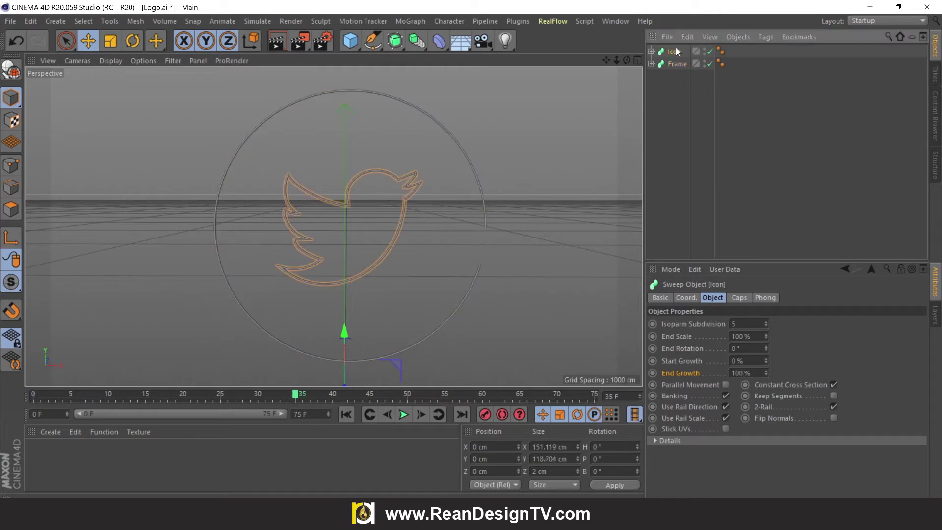
pyautogui.moveTo(767, 372)
pyautogui.mouseDown()
pyautogui.moveTo(766, 422)
pyautogui.moveTo(767, 373)
pyautogui.mouseUp()
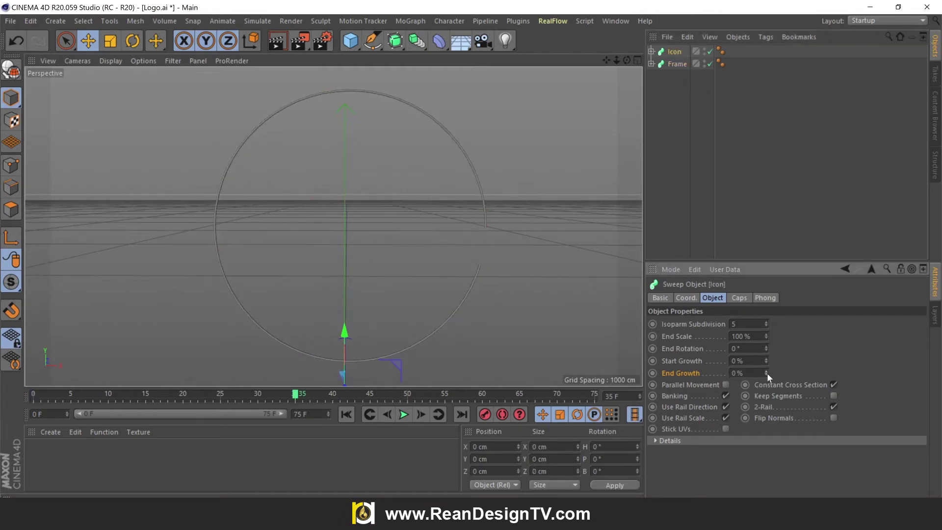
pyautogui.keyDown('ctrl'); pyautogui.click(654, 373); pyautogui.keyUp('ctrl')
pyautogui.moveTo(291, 396); pyautogui.dragTo(557, 405)
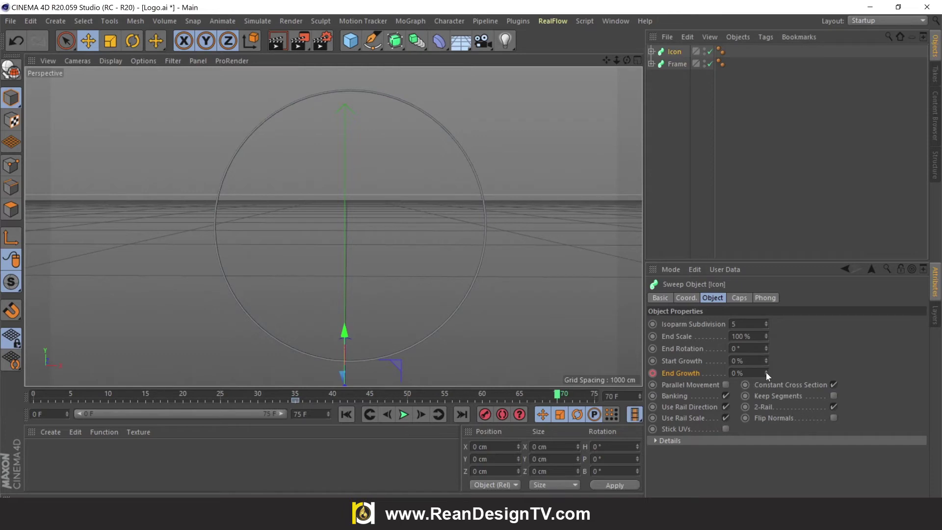
pyautogui.moveTo(766, 373); pyautogui.dragTo(766, 320)
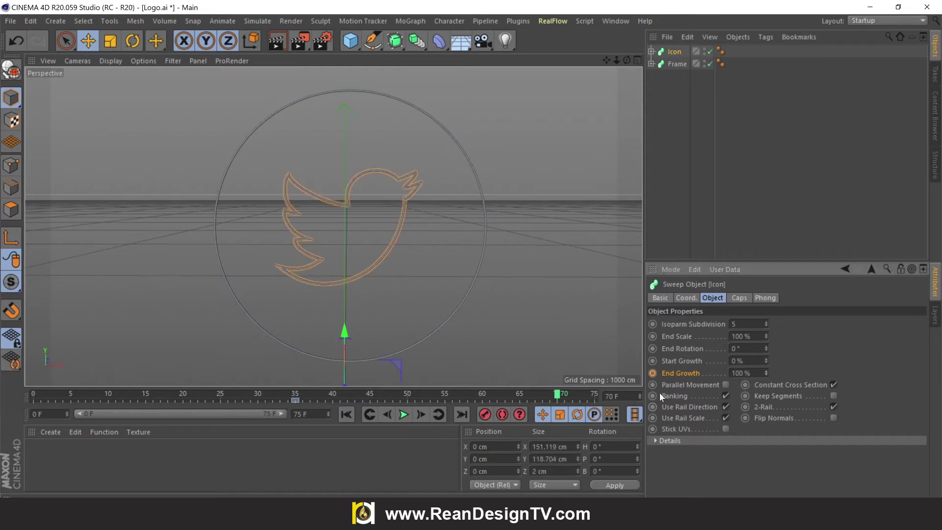
pyautogui.click(653, 373)
# Play the combined growth of the frame and the bird outline from frame 0
pyautogui.click(348, 415)
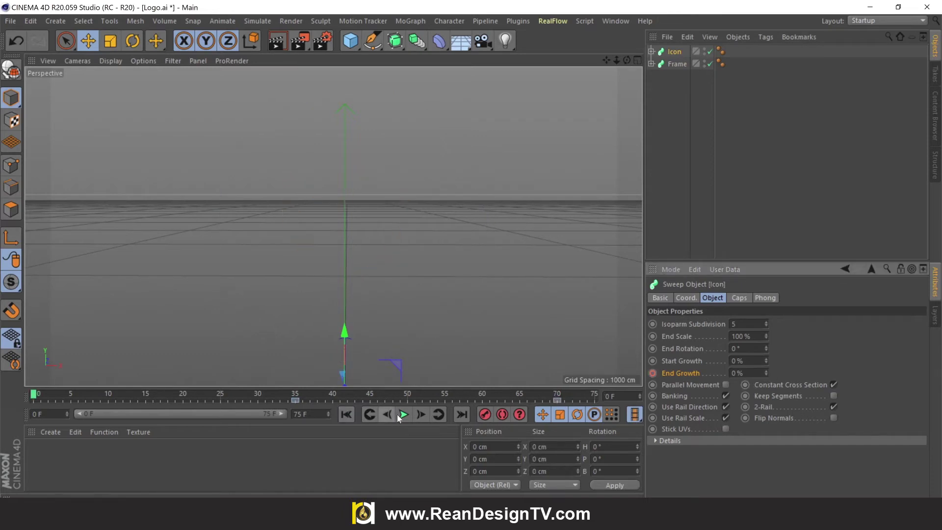
pyautogui.click(398, 415)
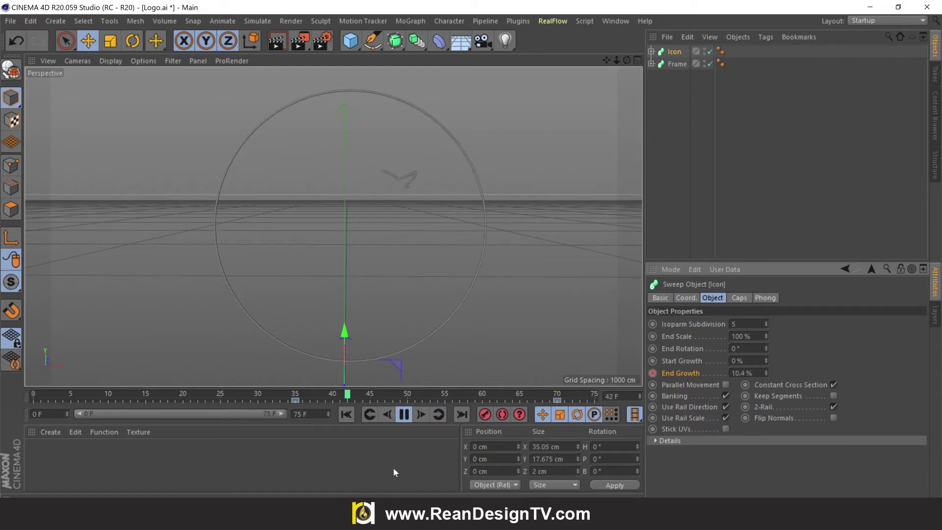
pyautogui.click(404, 415)
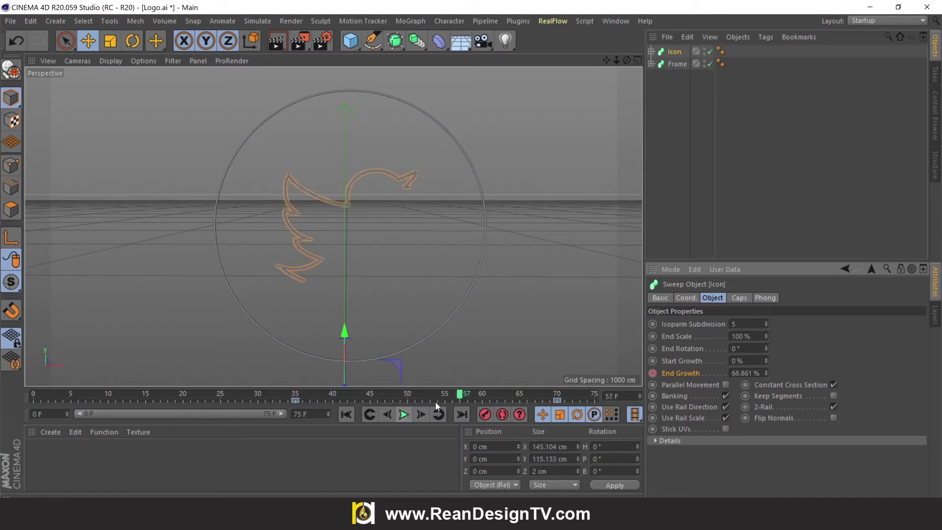
# Move the Icon sweep's final End Growth keyframe to frame 74 and play back the retimed animation
pyautogui.moveTo(558, 401); pyautogui.dragTo(587, 401)
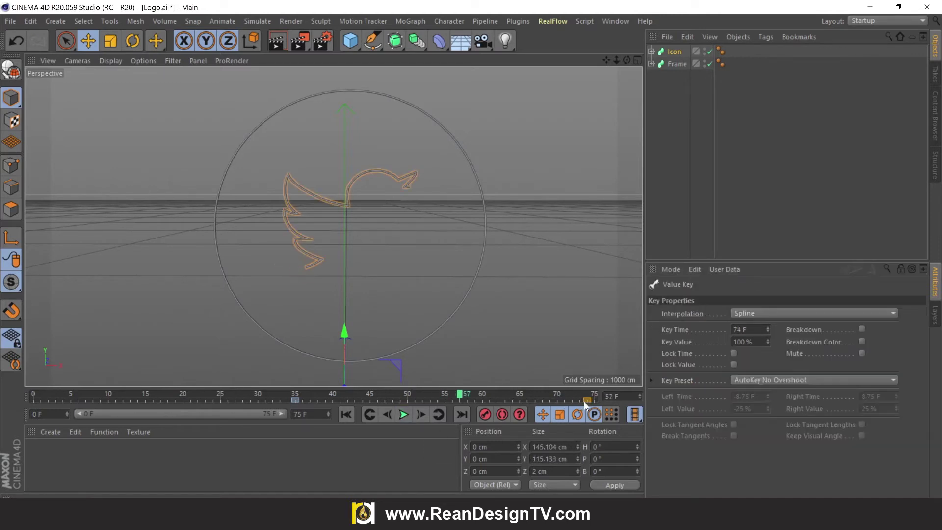
pyautogui.click(387, 415)
pyautogui.click(403, 415)
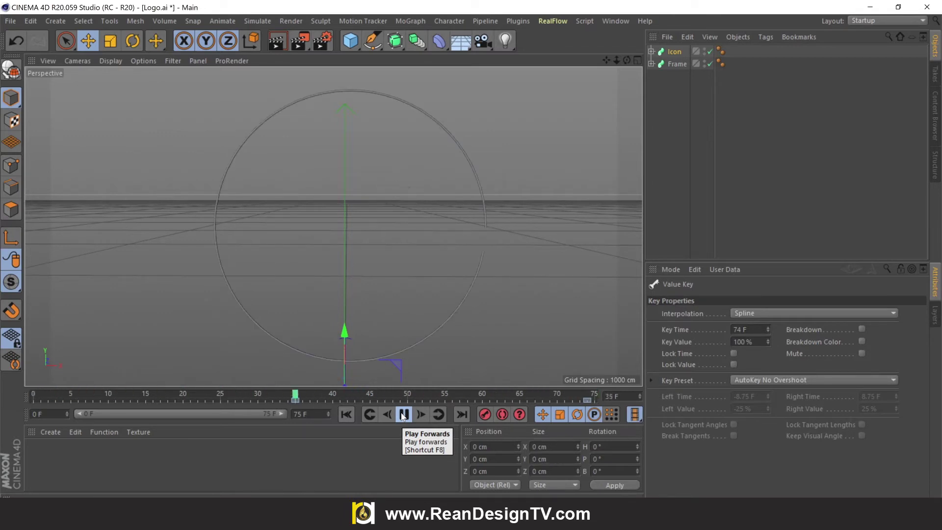
pyautogui.click(405, 415)
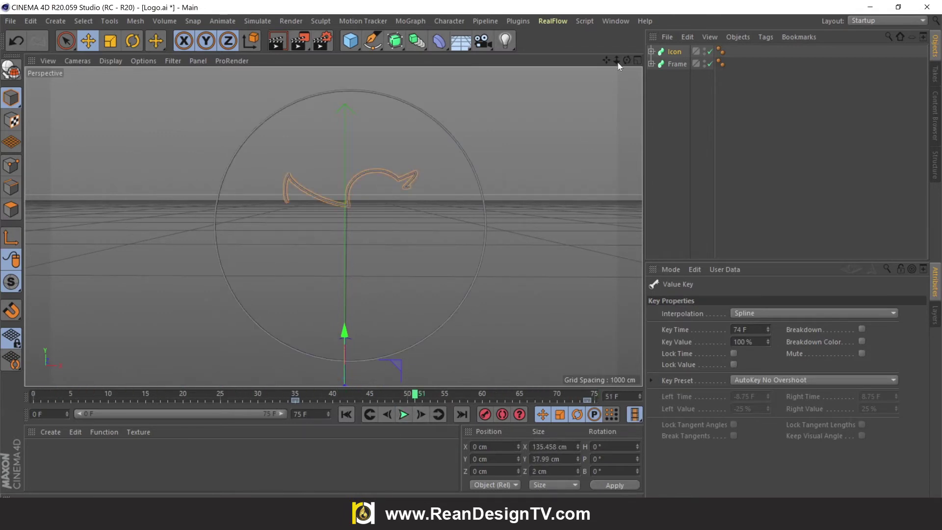
# Go to frame 65 and change the viewport's shading mode so the logo tubes draw as dark outlines
pyautogui.moveTo(617, 62)
pyautogui.mouseDown()
pyautogui.moveTo(606, 63)
pyautogui.moveTo(627, 63)
pyautogui.moveTo(610, 63)
pyautogui.moveTo(607, 49)
pyautogui.mouseUp()
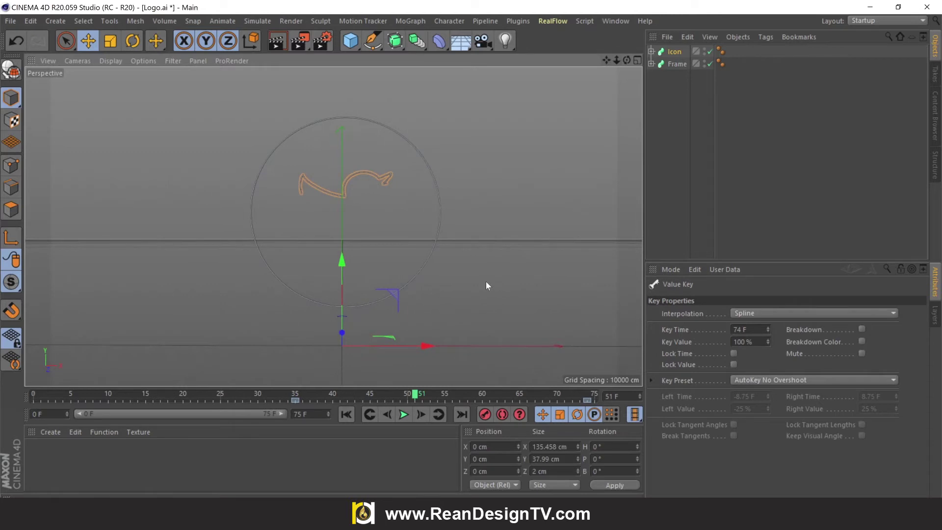
pyautogui.moveTo(440, 392); pyautogui.dragTo(521, 393)
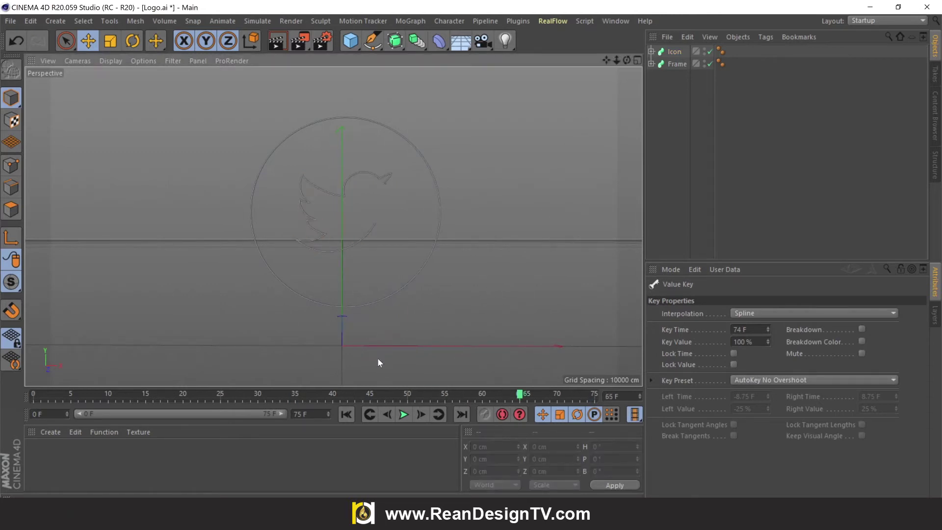
pyautogui.click(110, 61)
pyautogui.click(120, 89)
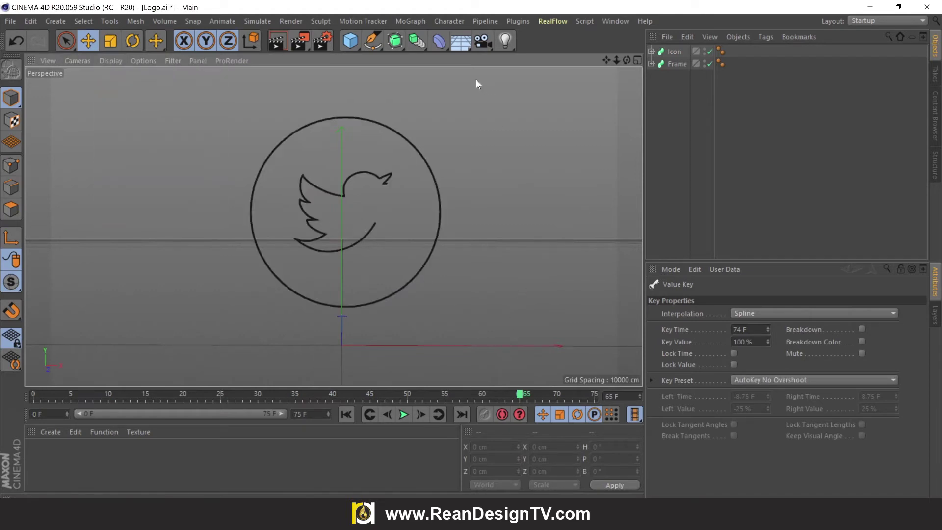
# Add a Floor object beneath the logo and render a preview of the perspective view
pyautogui.click(468, 48)
pyautogui.click(517, 65)
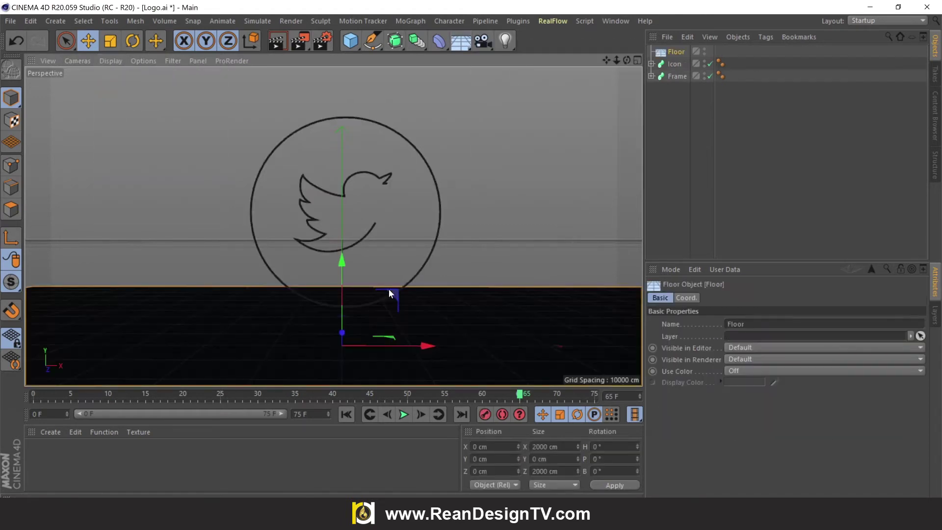
pyautogui.click(276, 40)
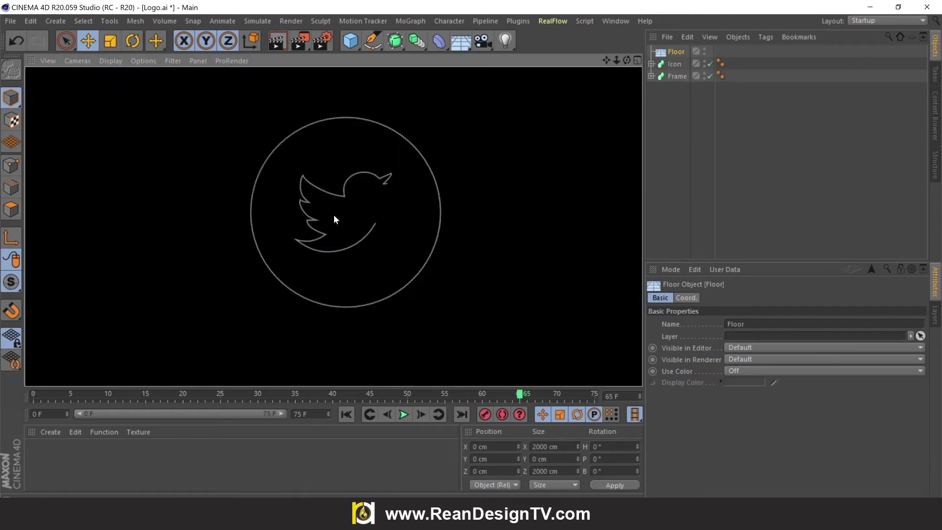
pyautogui.click(550, 190)
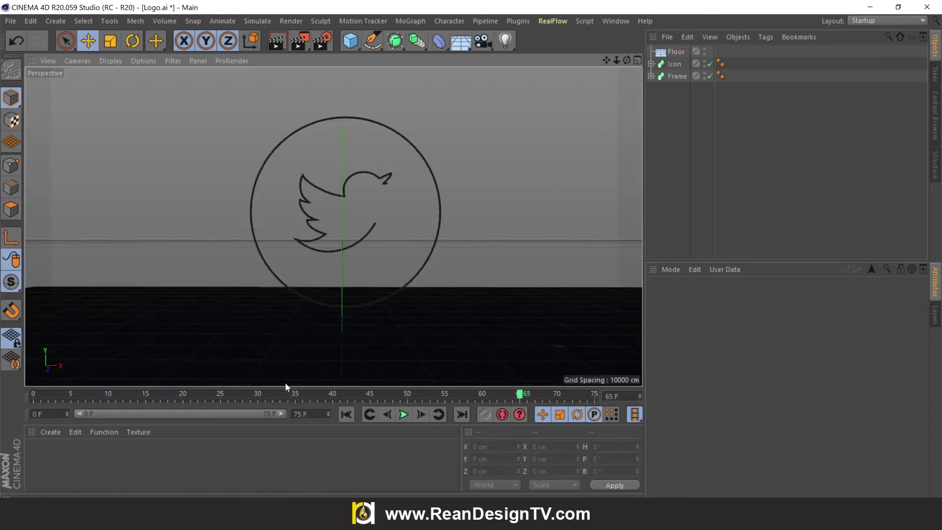
# Create a new material named Light and apply it to both the Icon and Frame objects
pyautogui.doubleClick(116, 469)
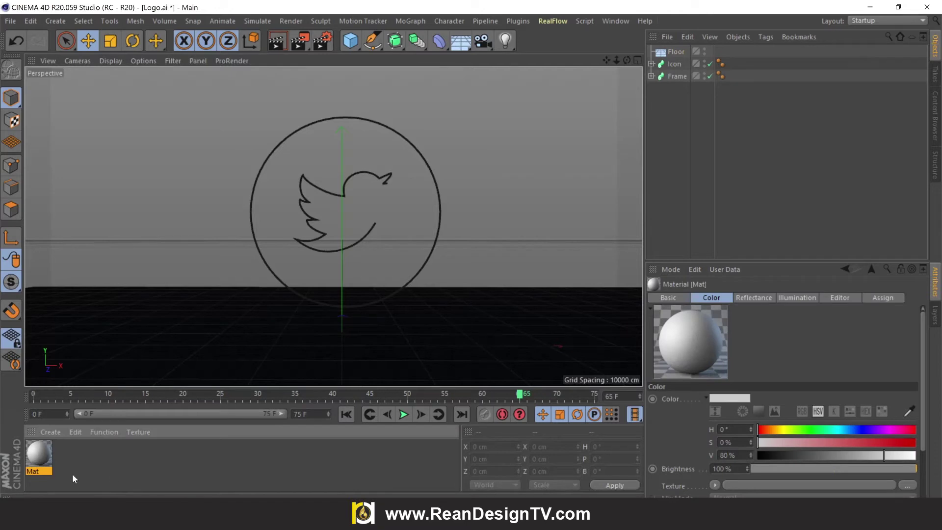
pyautogui.doubleClick(34, 471)
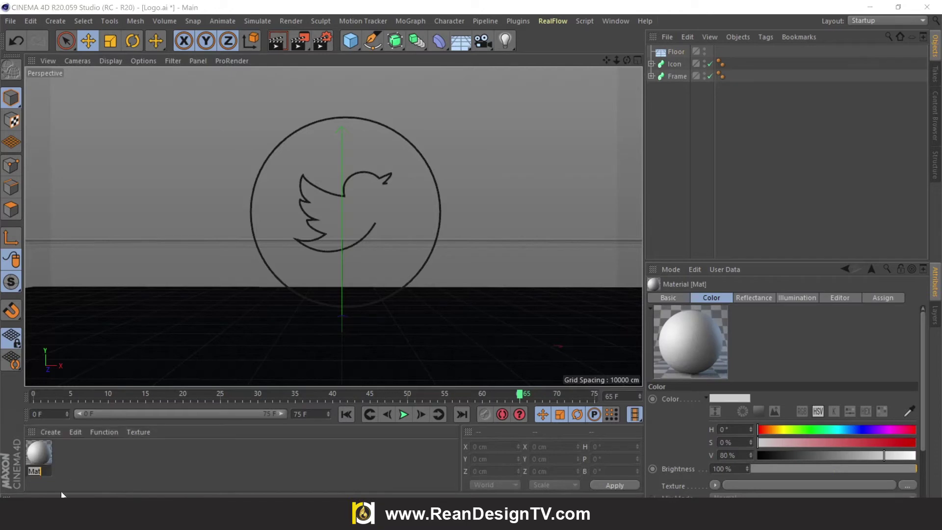
pyautogui.write('Light')
pyautogui.press('Return')
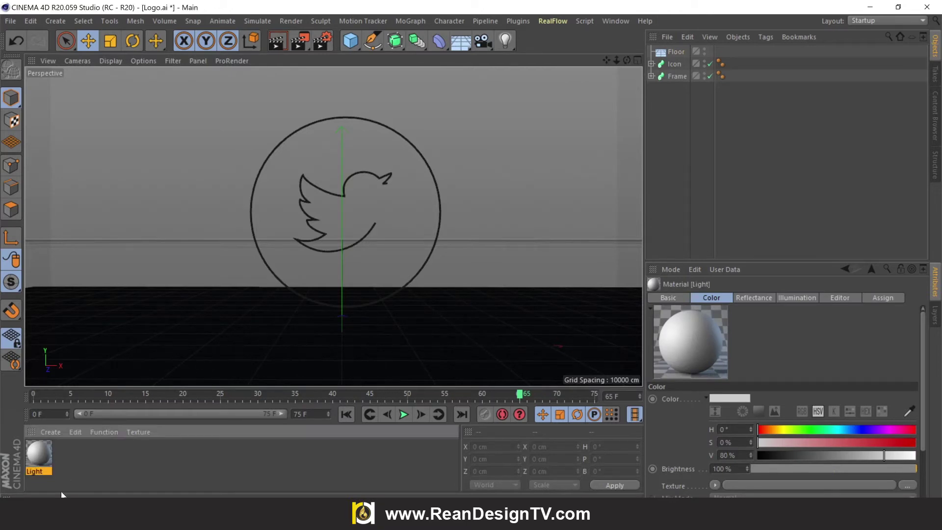
pyautogui.moveTo(34, 454); pyautogui.dragTo(670, 66)
pyautogui.moveTo(33, 460); pyautogui.dragTo(671, 77)
# Open the Light material for editing, disable its Color channel and enable Luminance
pyautogui.doubleClick(39, 453)
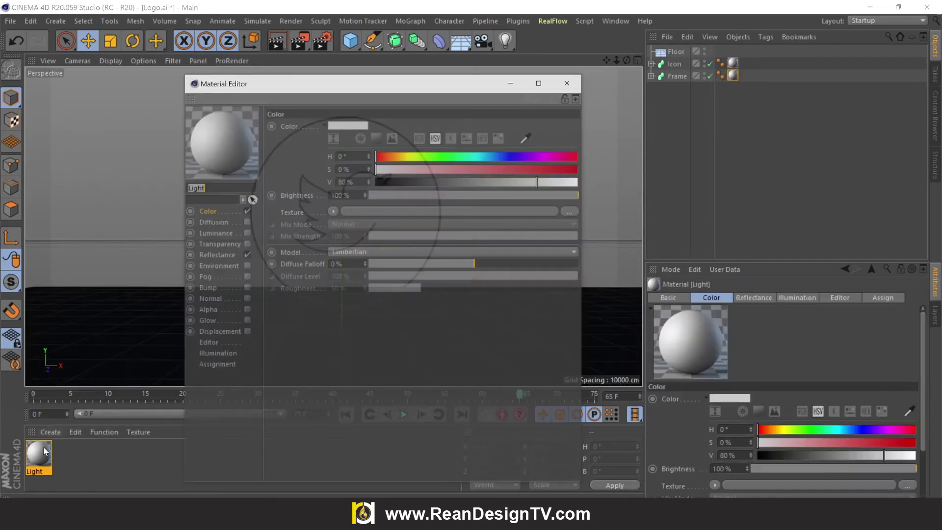
pyautogui.moveTo(475, 82); pyautogui.dragTo(670, 88)
pyautogui.moveTo(479, 96); pyautogui.dragTo(642, 85)
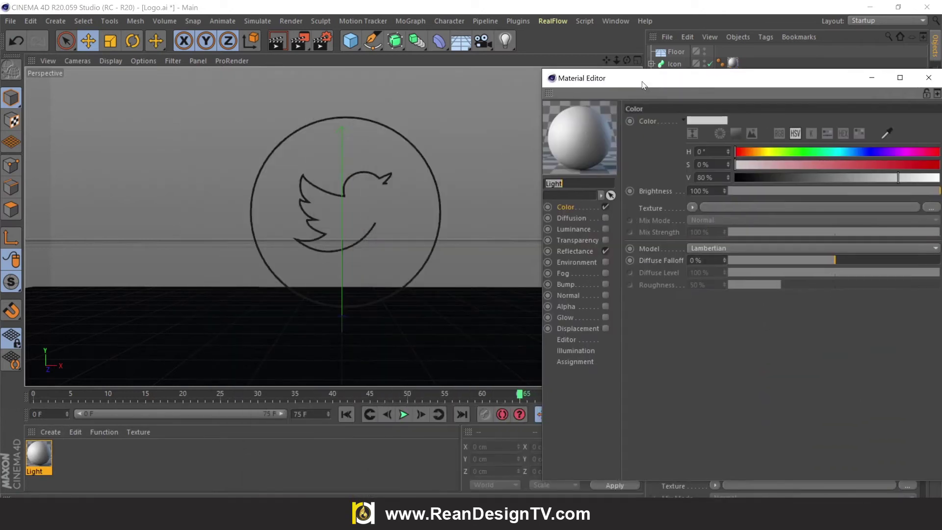
pyautogui.click(605, 207)
pyautogui.click(606, 228)
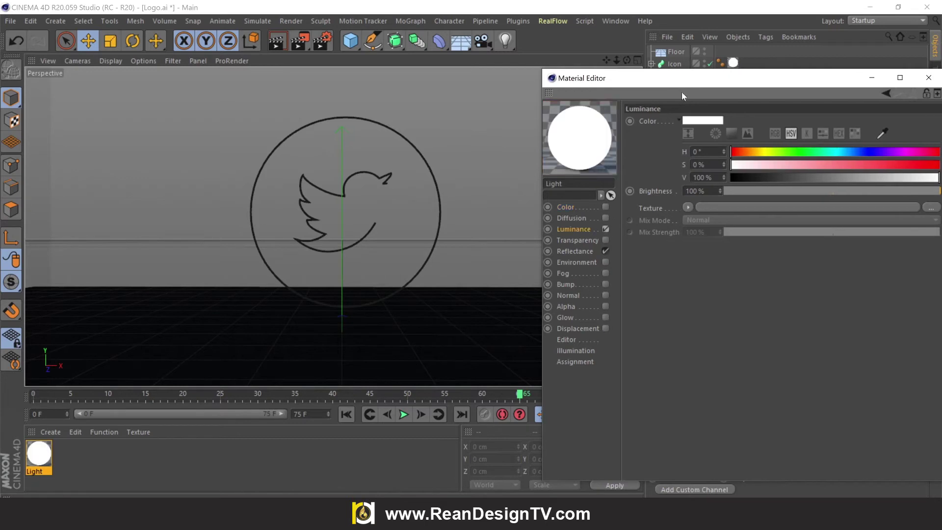
# Set the Light material's Luminance brightness to 150% with a cyan-blue color of hue 194° and saturation 100%, and adjust its value
pyautogui.moveTo(682, 83); pyautogui.dragTo(585, 84)
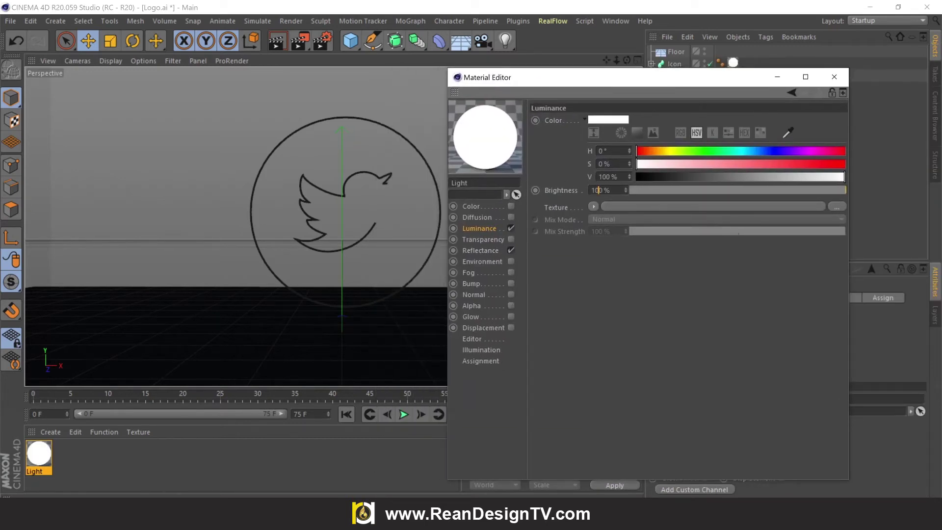
pyautogui.moveTo(599, 191); pyautogui.dragTo(595, 191)
pyautogui.press('Return')
pyautogui.click(737, 152)
pyautogui.moveTo(818, 165); pyautogui.dragTo(866, 160)
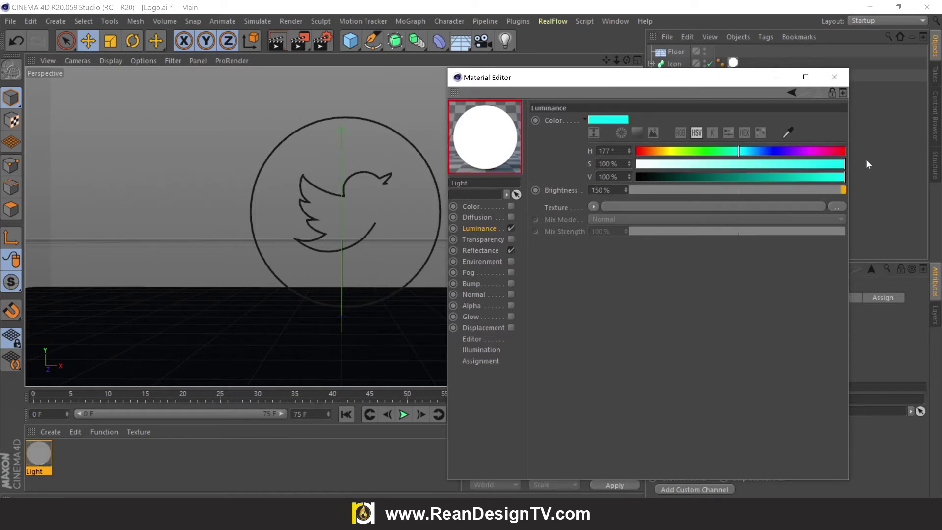
pyautogui.click(811, 178)
pyautogui.click(740, 149)
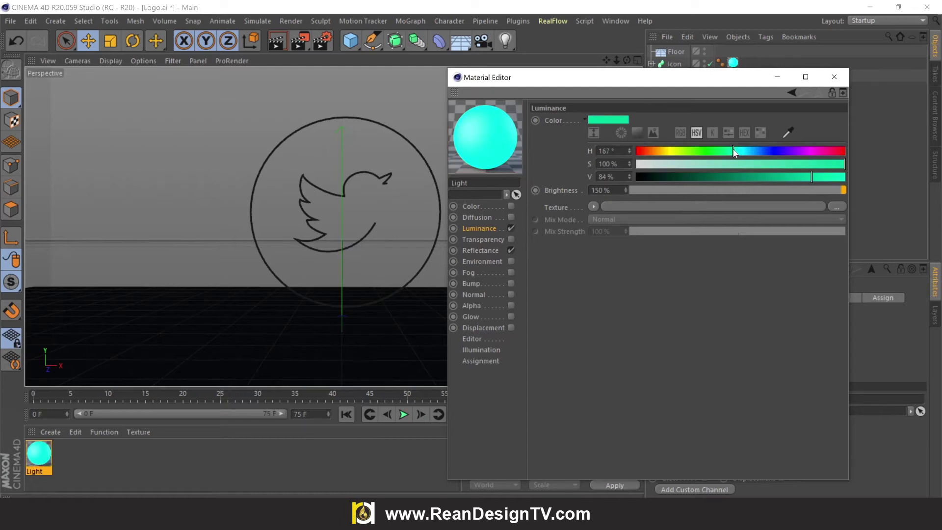
pyautogui.moveTo(733, 150); pyautogui.dragTo(748, 151)
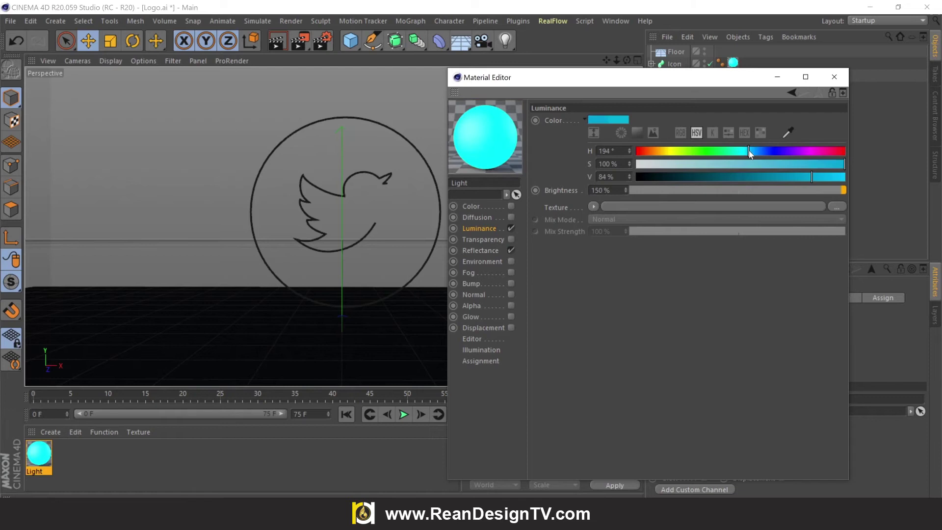
pyautogui.click(826, 177)
# Enable Transparency on the Light material with the Plexiglas refraction preset and a Fresnel texture
pyautogui.click(479, 240)
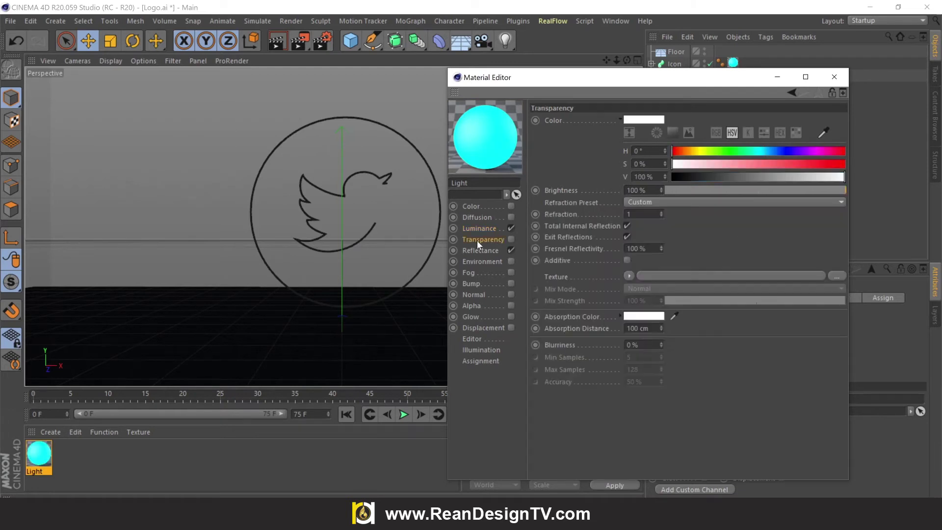
pyautogui.click(511, 240)
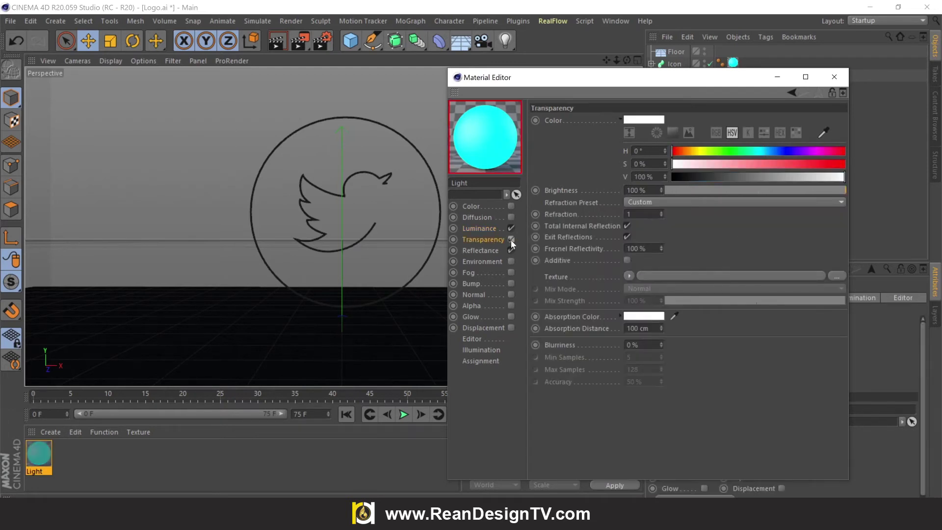
pyautogui.click(642, 203)
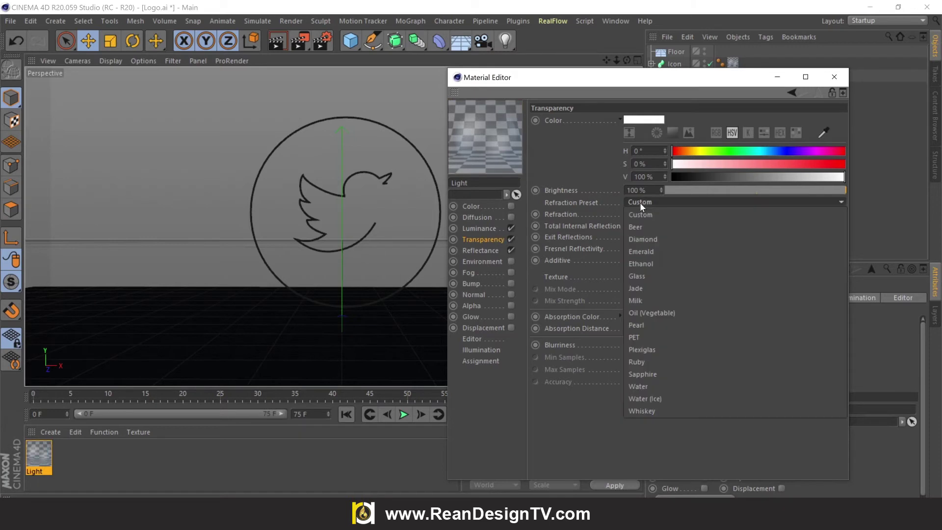
pyautogui.click(644, 350)
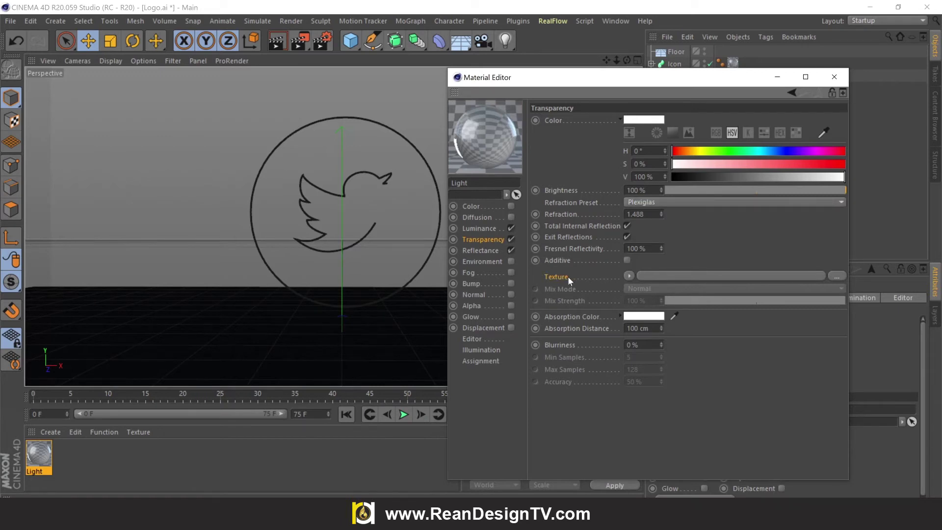
pyautogui.click(630, 276)
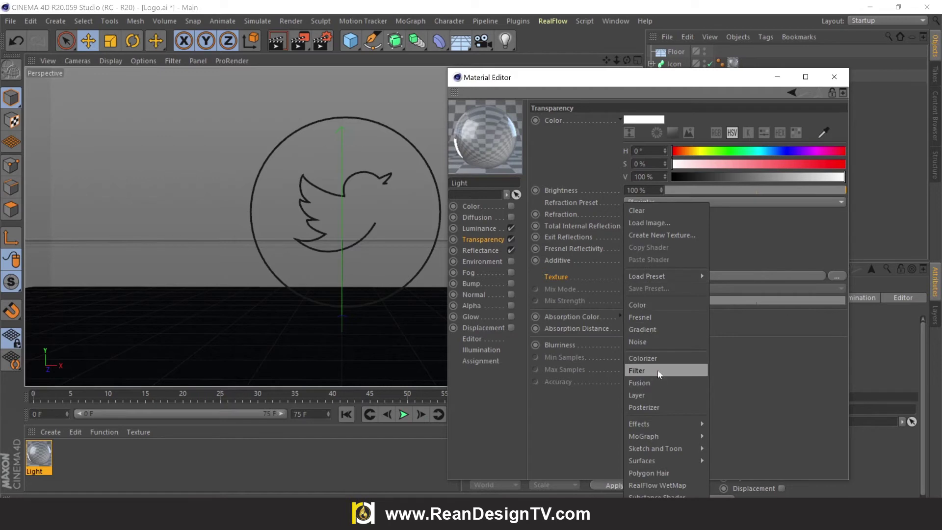
pyautogui.click(666, 321)
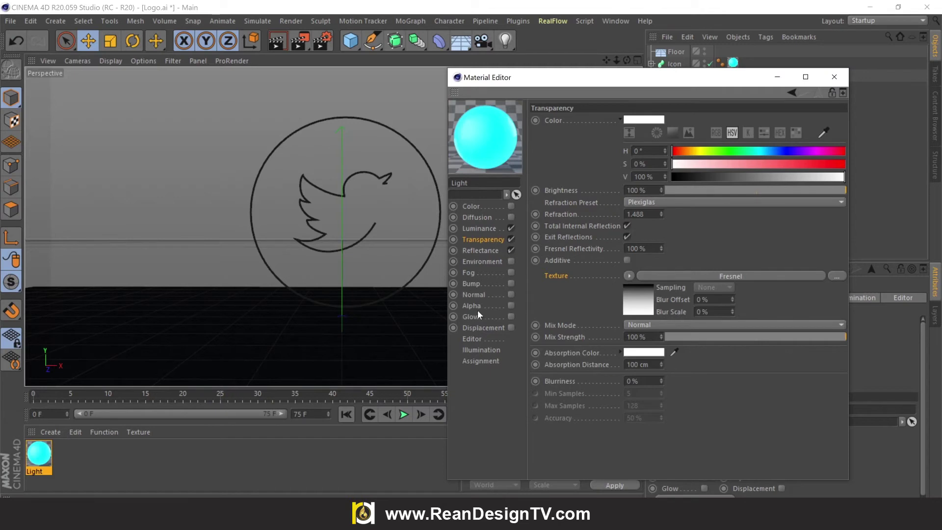
# Enable Glow on the Light material with Inner Strength 15% and Outer Strength 180%
pyautogui.click(485, 251)
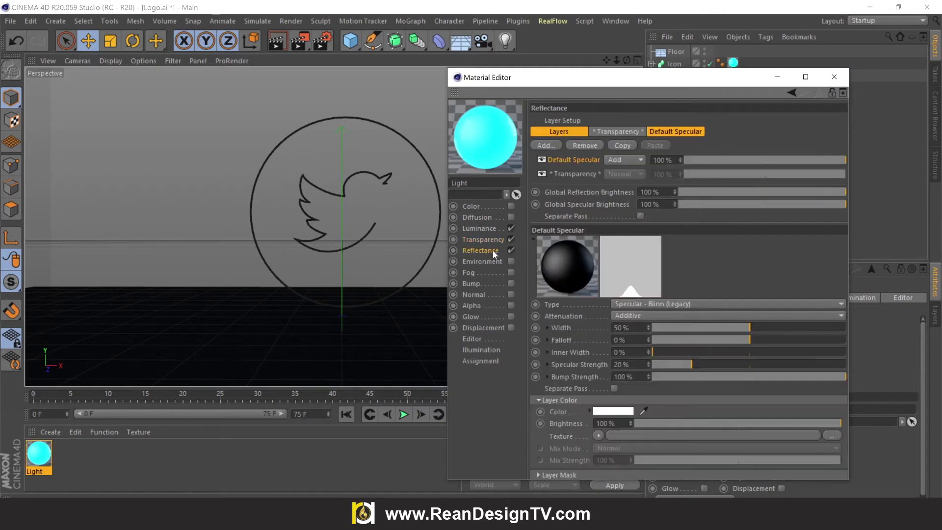
pyautogui.click(472, 318)
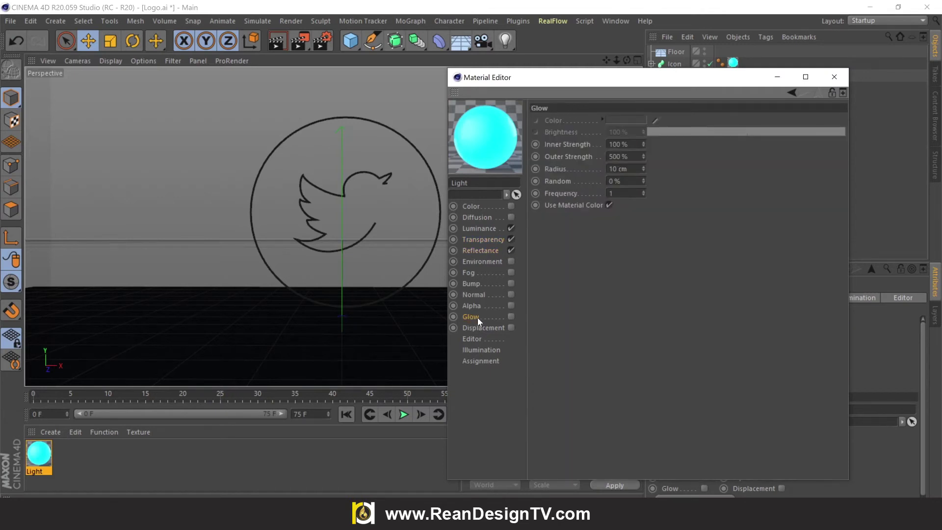
pyautogui.click(511, 317)
pyautogui.moveTo(525, 78); pyautogui.dragTo(514, 70)
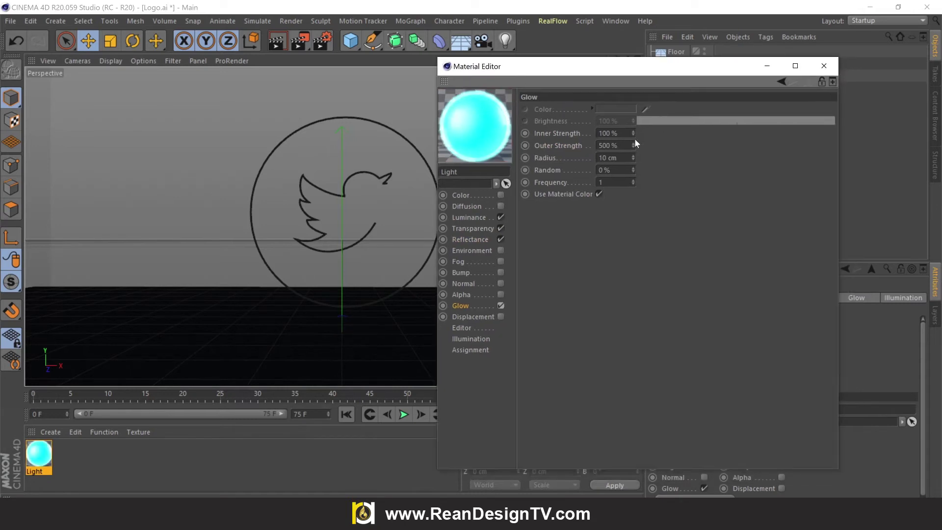
pyautogui.doubleClick(608, 134)
pyautogui.write('15')
pyautogui.click(616, 145)
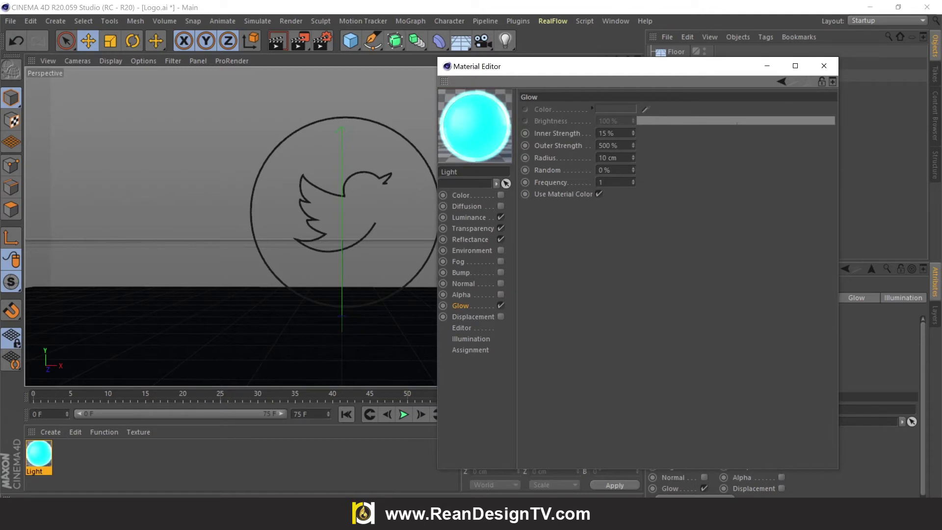
pyautogui.moveTo(603, 146)
pyautogui.mouseDown()
pyautogui.moveTo(594, 146)
pyautogui.moveTo(603, 146)
pyautogui.mouseUp()
pyautogui.write('18')
pyautogui.click(614, 134)
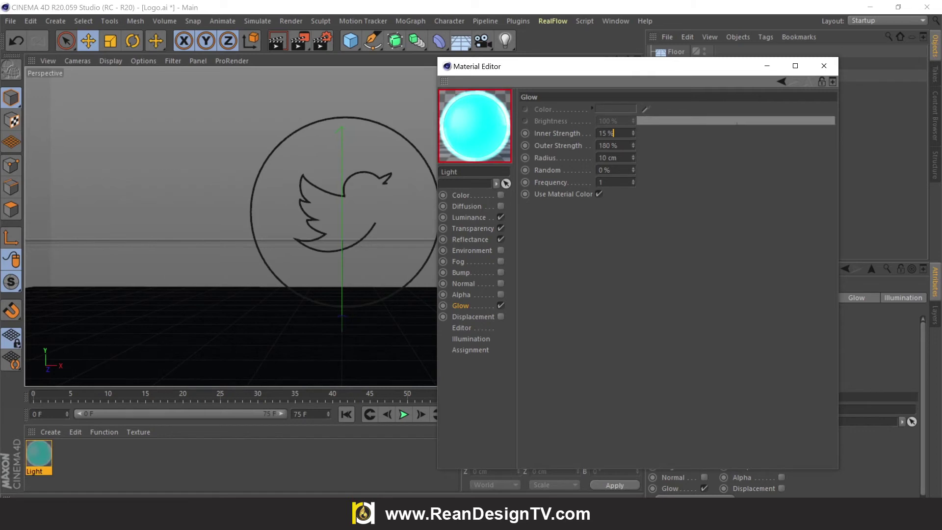
# Close the material editor and render a preview of the logo with the Light material in the perspective view
pyautogui.click(824, 65)
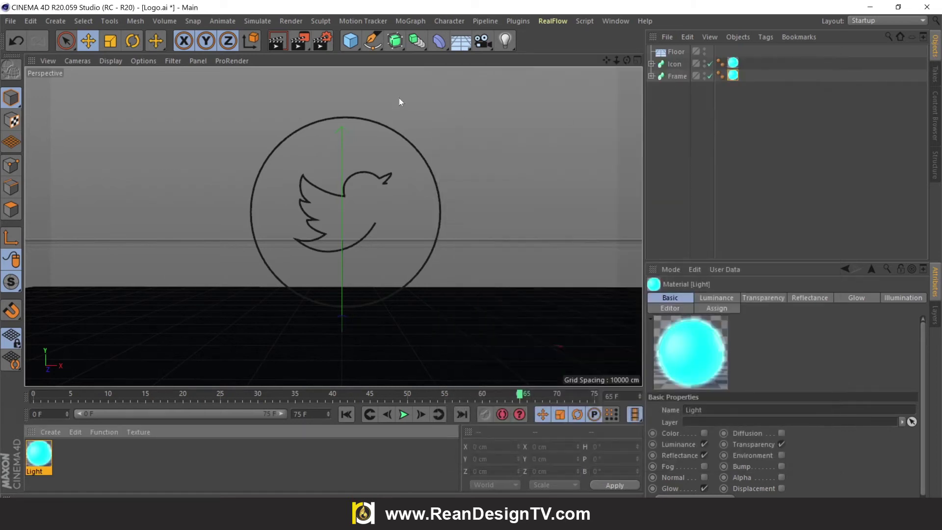
pyautogui.click(273, 42)
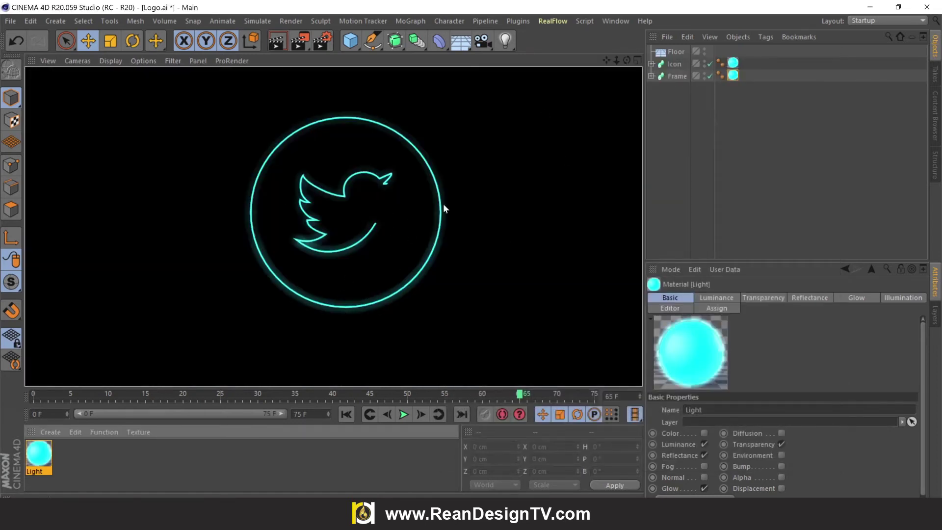
pyautogui.click(467, 187)
# Add a Glow effect to the render settings with size 5% and intensity 50%, and render a preview
pyautogui.click(326, 43)
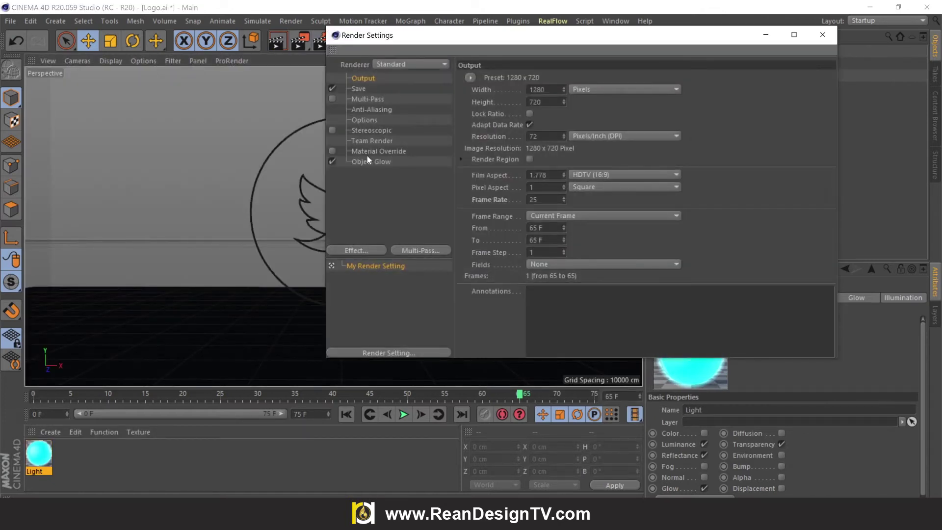
pyautogui.click(357, 251)
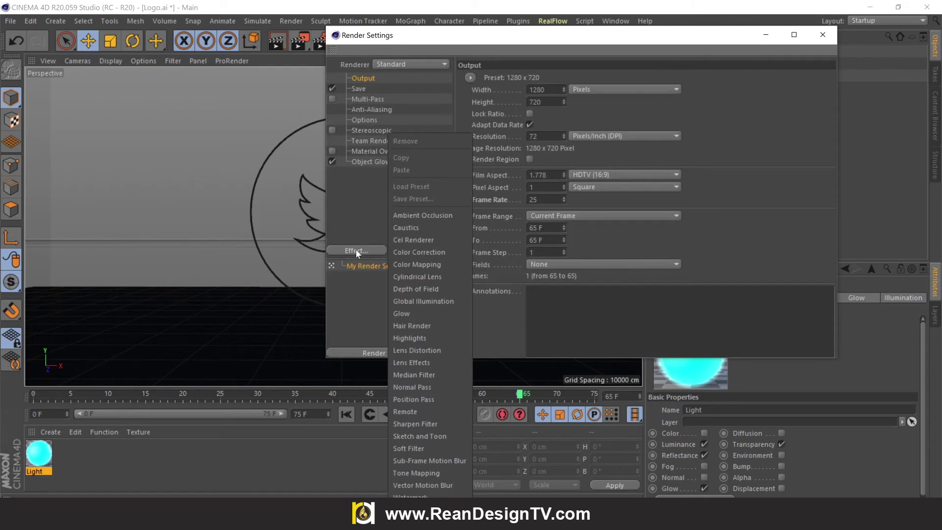
pyautogui.click(403, 314)
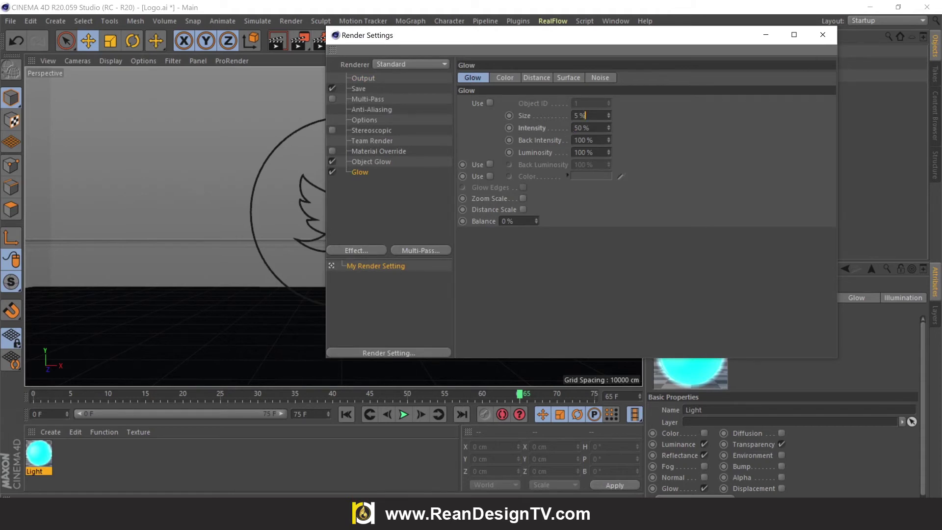
pyautogui.click(823, 34)
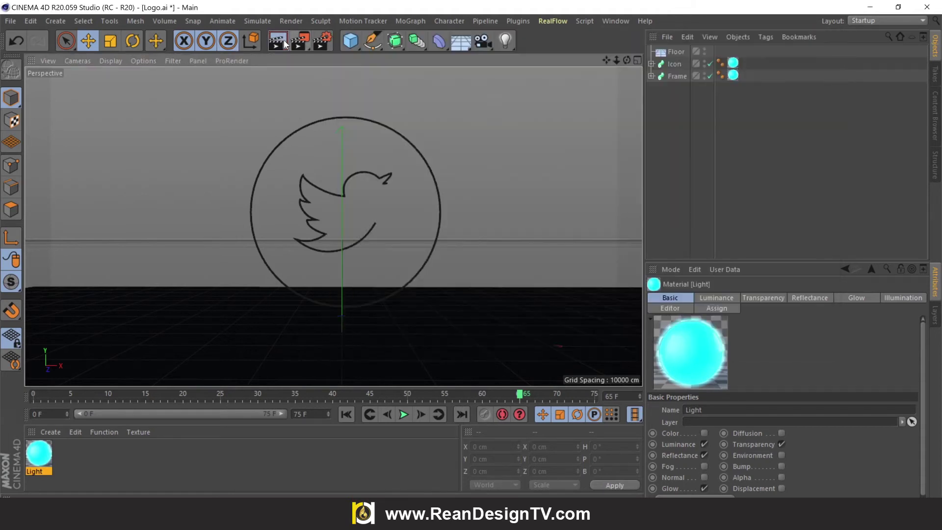
pyautogui.click(282, 43)
# Set the render Glow effect's intensity to 80% and render the perspective view again to check the halo
pyautogui.click(323, 41)
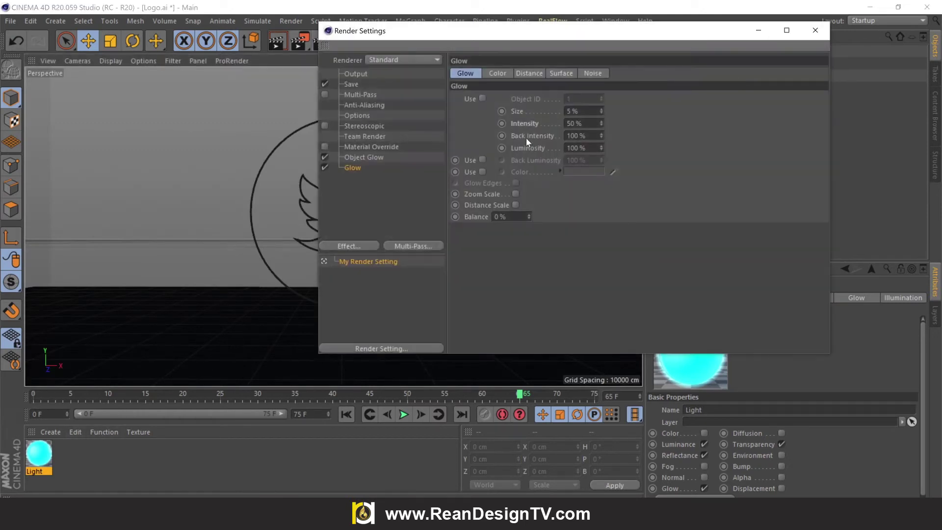
pyautogui.click(569, 123)
pyautogui.click(815, 30)
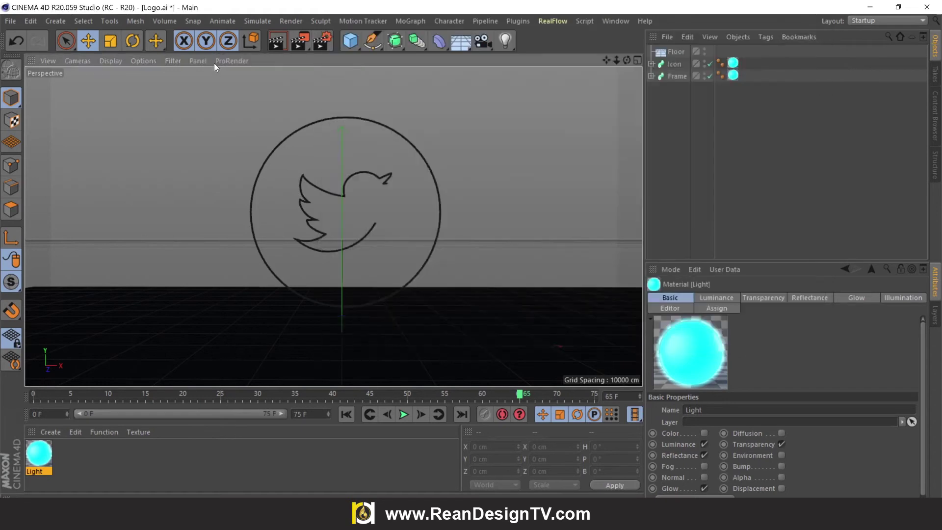
pyautogui.click(286, 42)
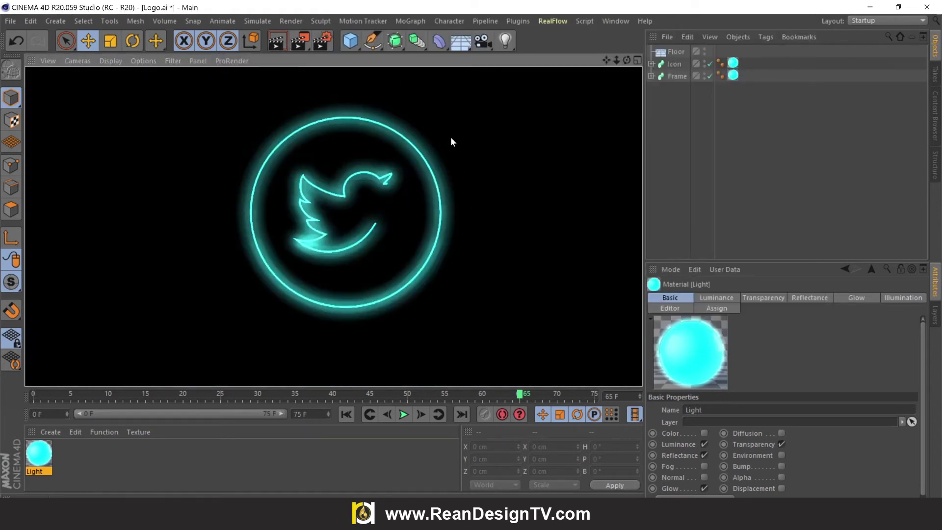
pyautogui.click(310, 79)
# Raise the render Glow effect's intensity further and render another preview of the logo above the floor
pyautogui.click(330, 42)
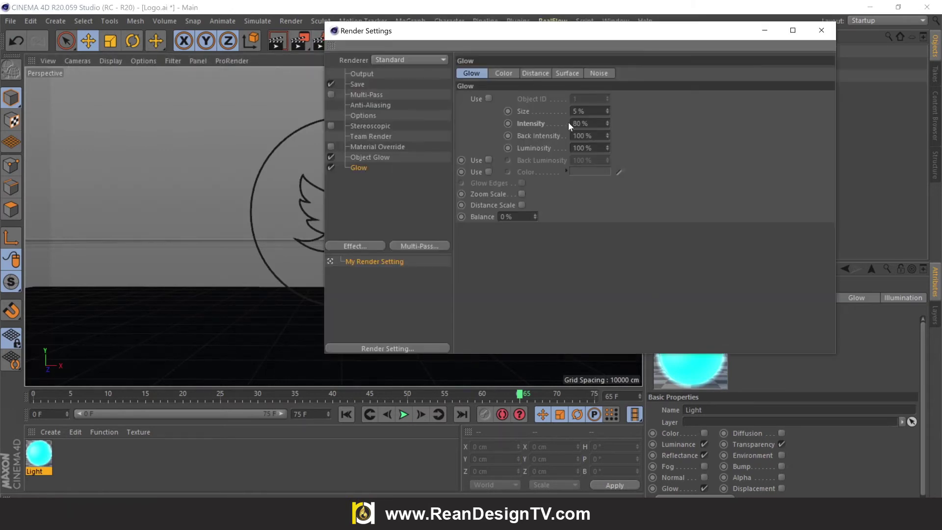
pyautogui.doubleClick(577, 123)
pyautogui.click(822, 30)
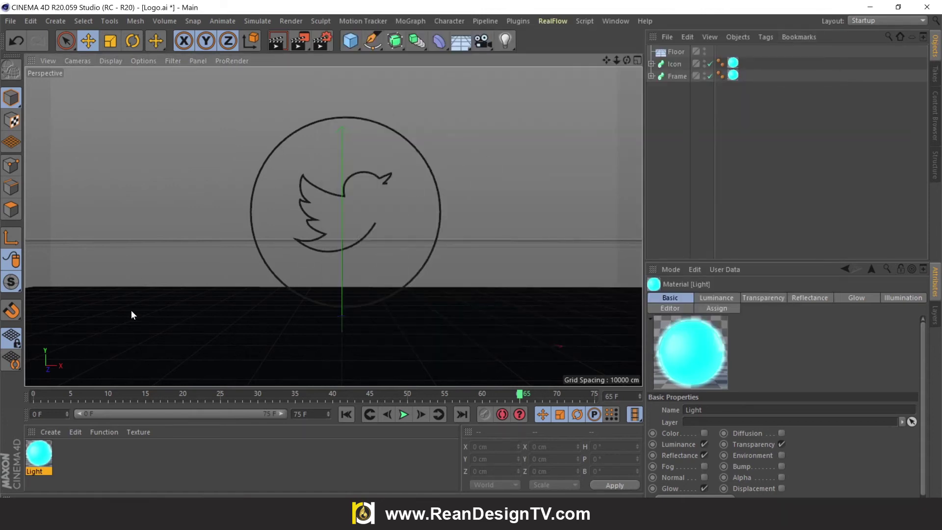
pyautogui.click(120, 352)
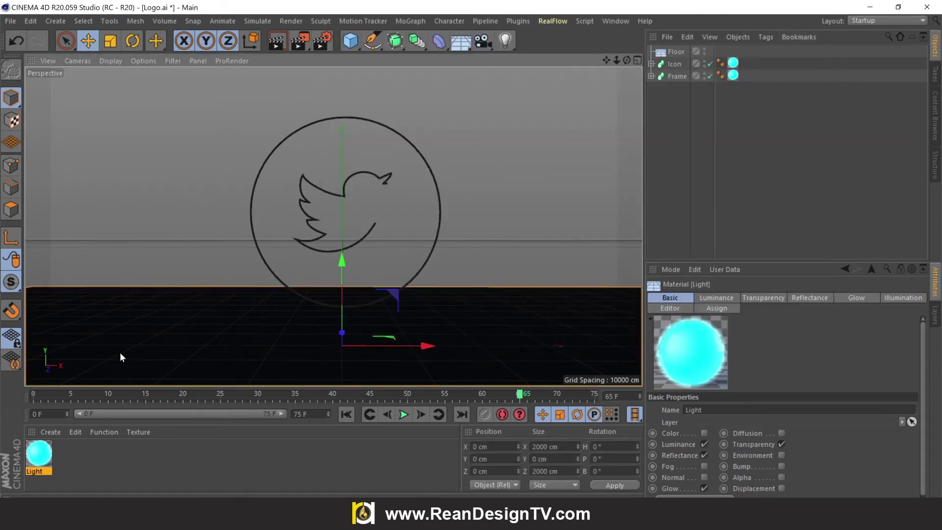
pyautogui.click(276, 40)
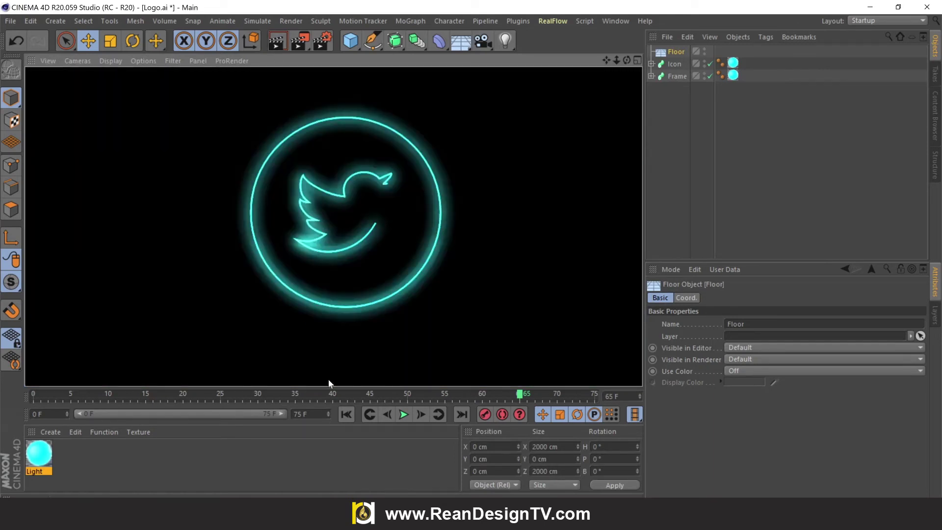
pyautogui.click(503, 265)
# Create a new material, name it Floor, and apply it to the floor object in the perspective view
pyautogui.doubleClick(86, 463)
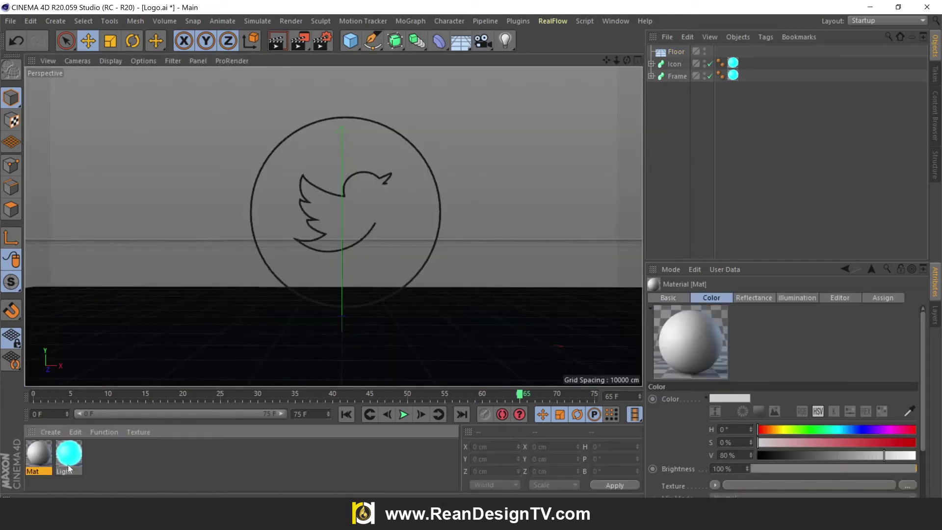
pyautogui.doubleClick(41, 471)
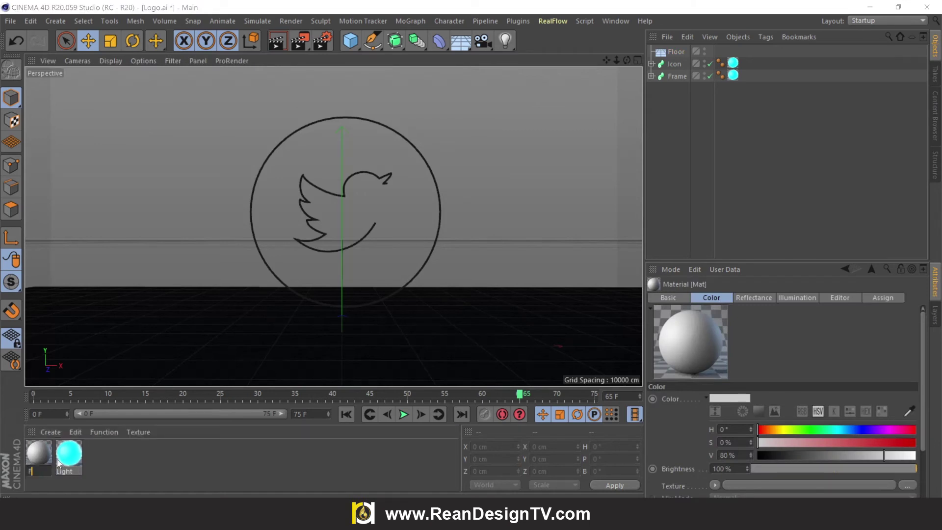
pyautogui.write('Floor')
pyautogui.press('Return')
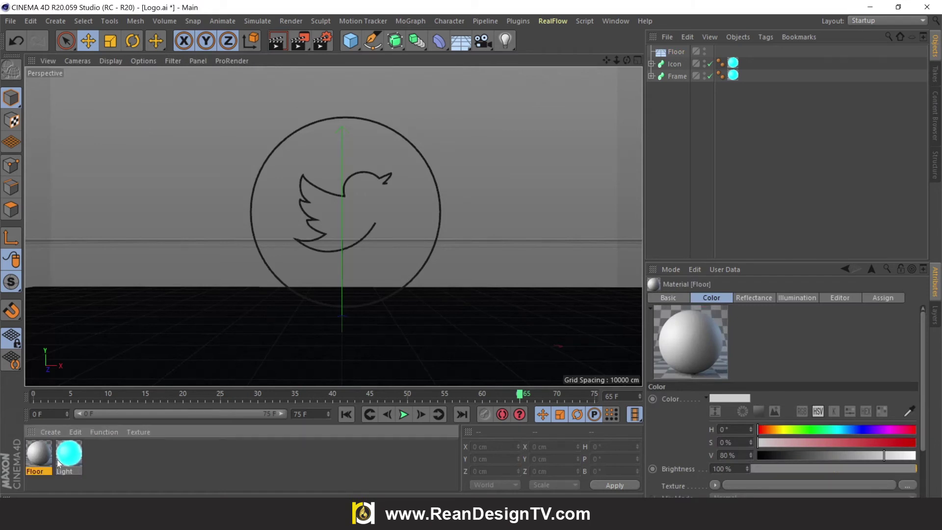
pyautogui.moveTo(58, 436); pyautogui.dragTo(216, 329)
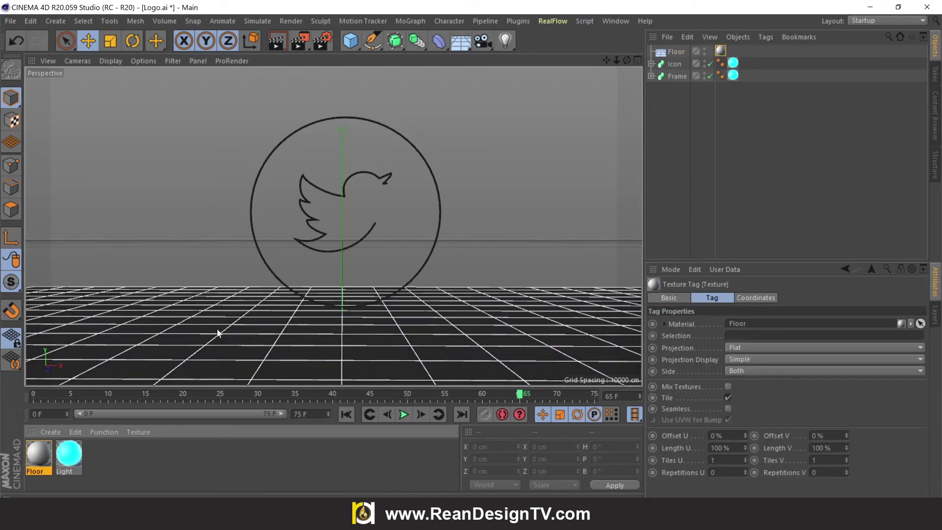
# Set the Floor material's color to black by lowering its color value (V) to 0%
pyautogui.doubleClick(35, 453)
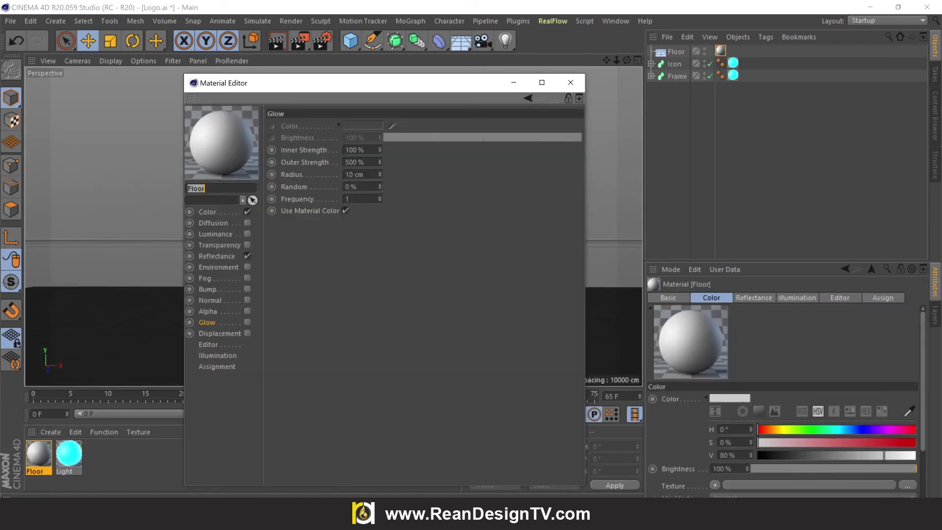
pyautogui.click(207, 212)
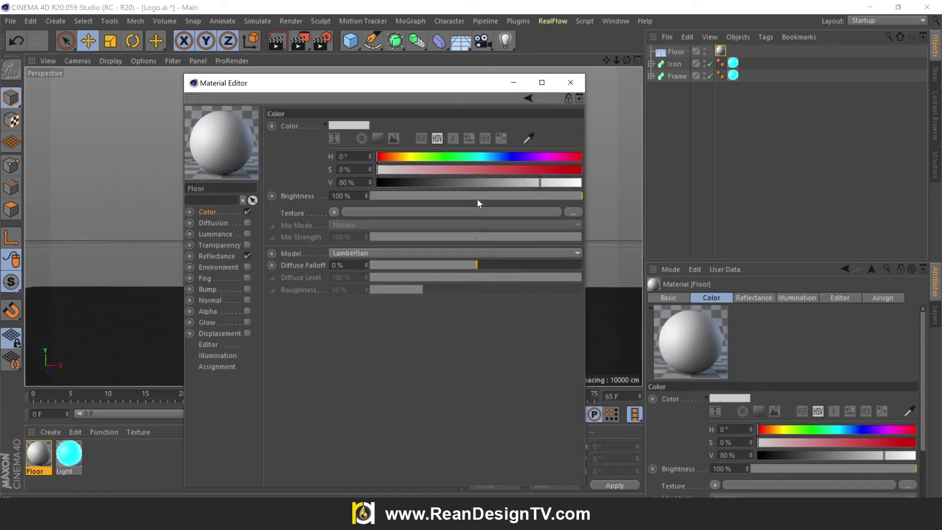
pyautogui.moveTo(540, 182); pyautogui.dragTo(377, 183)
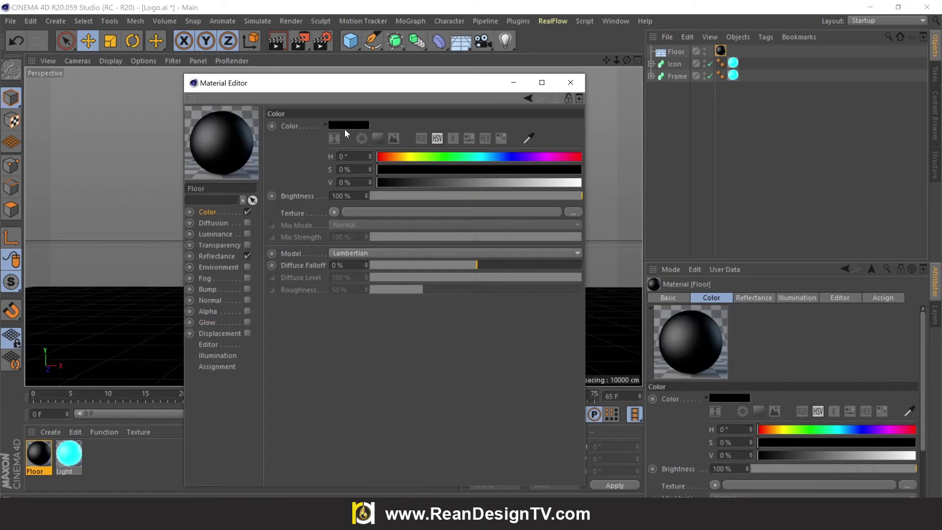
pyautogui.click(217, 256)
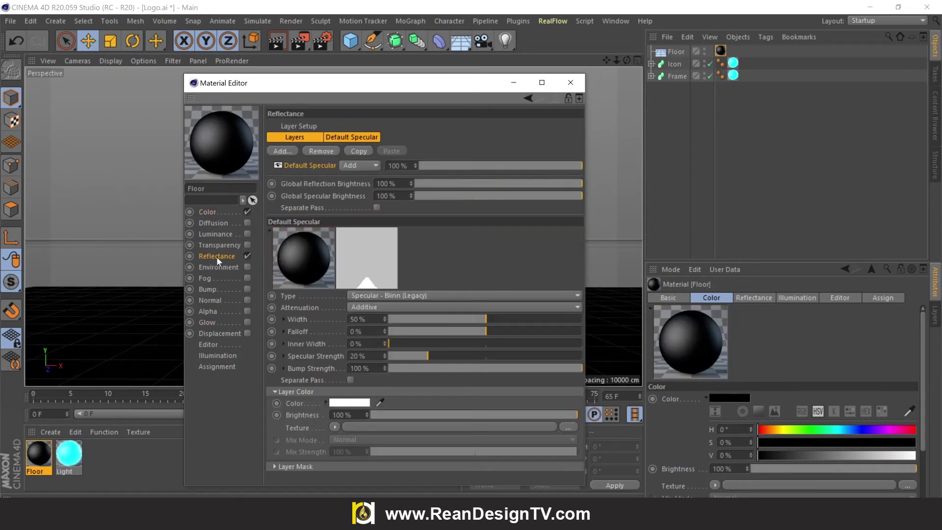
pyautogui.click(211, 212)
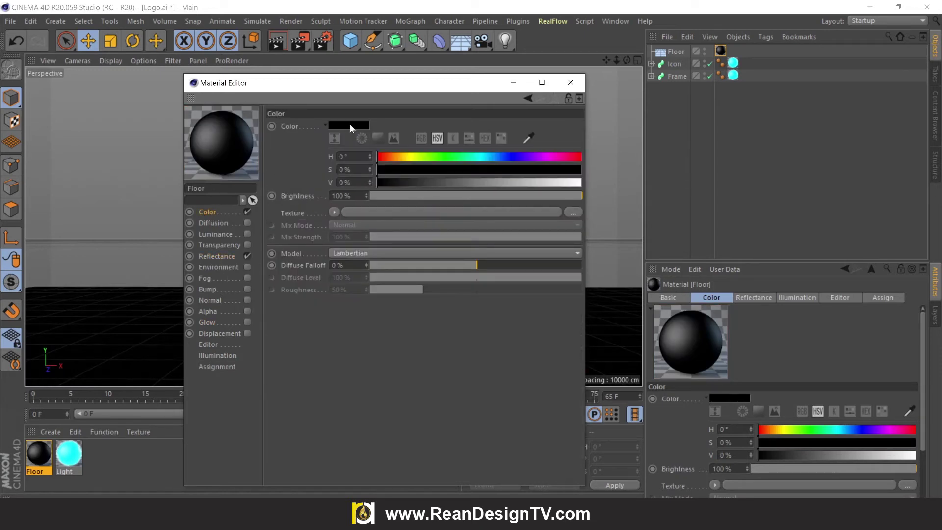
pyautogui.click(222, 245)
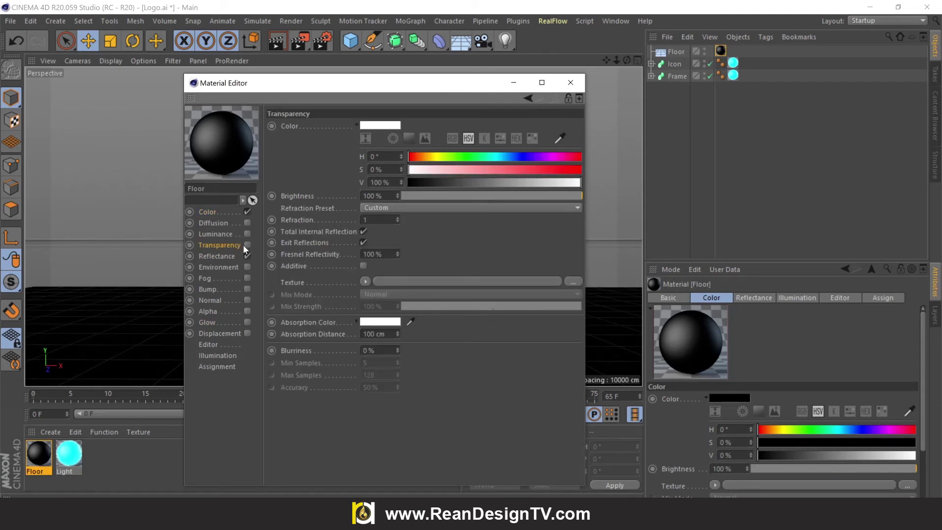
pyautogui.click(247, 245)
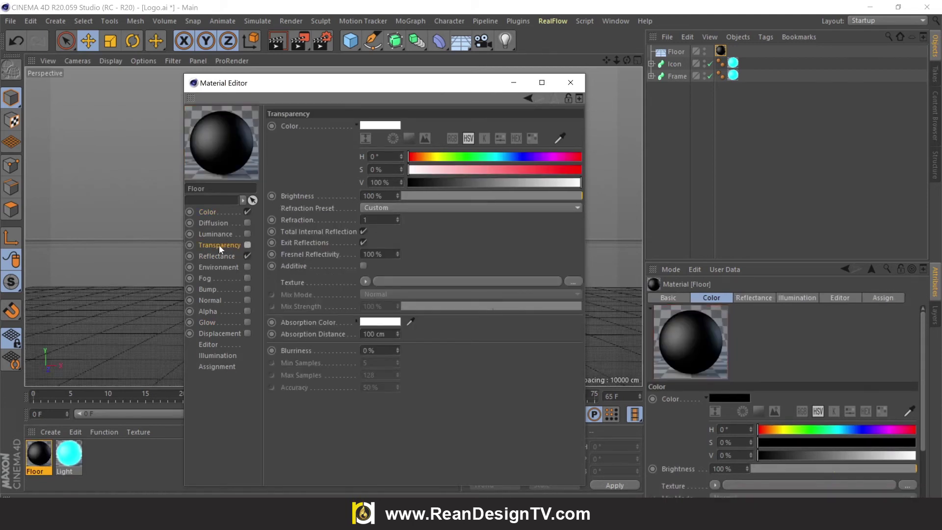
# Add a GGX layer to the Floor material's Reflectance channel
pyautogui.click(220, 255)
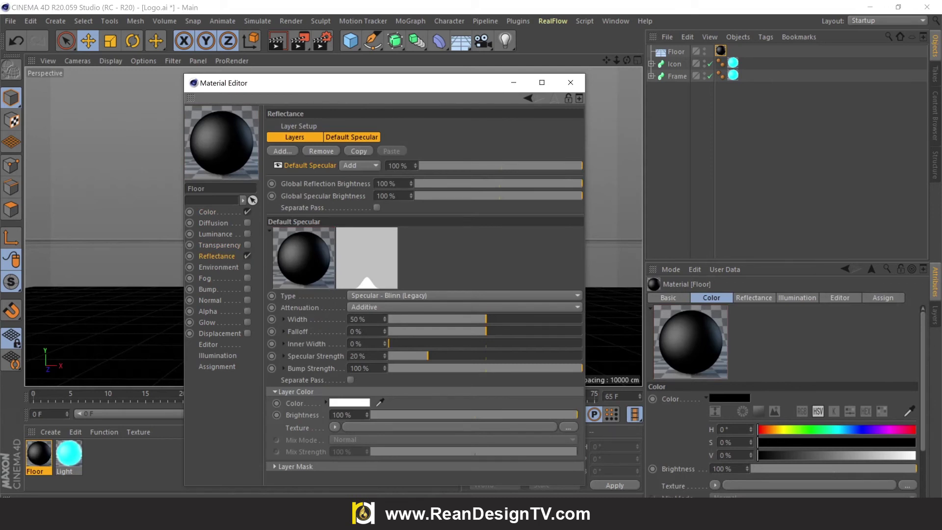
pyautogui.click(290, 152)
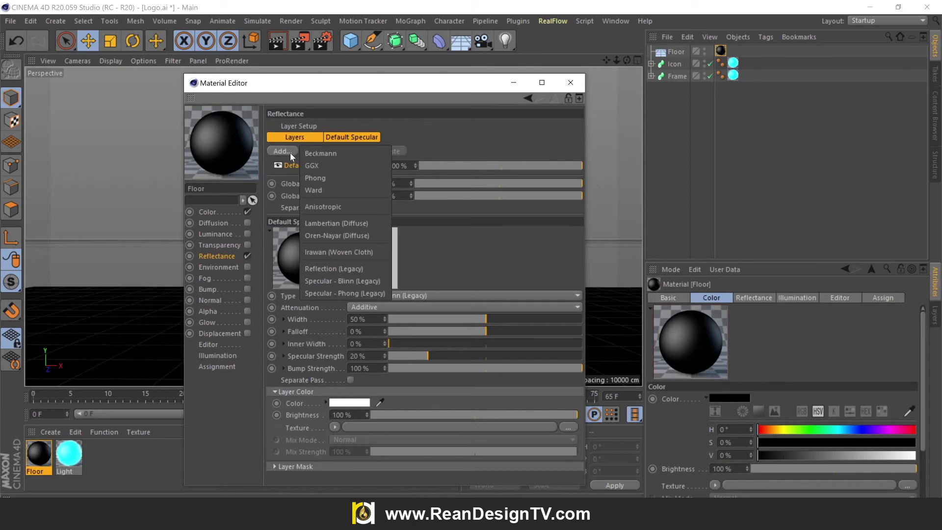
pyautogui.click(316, 167)
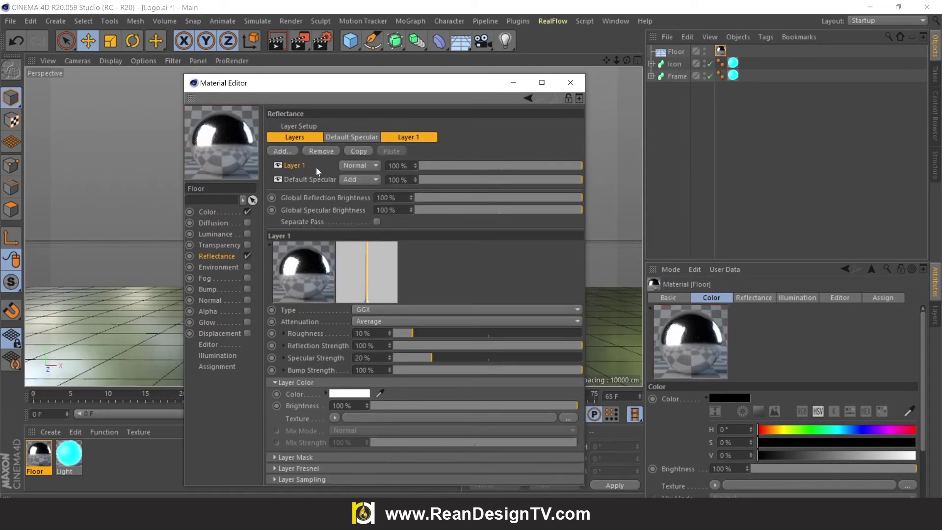
# Set the GGX layer's Fresnel to Dielectric and close the material editor
pyautogui.moveTo(314, 82); pyautogui.dragTo(511, 69)
pyautogui.click(470, 451)
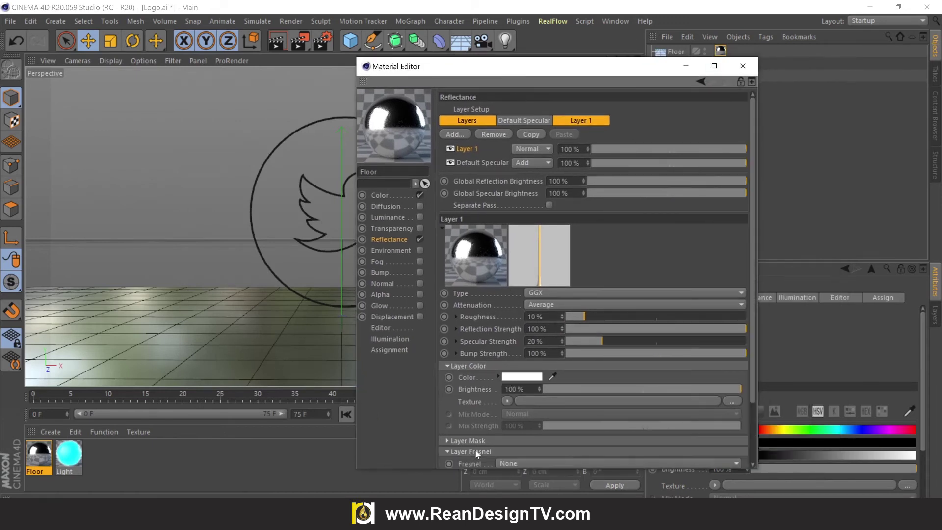
pyautogui.scroll(-3, 751, 321)
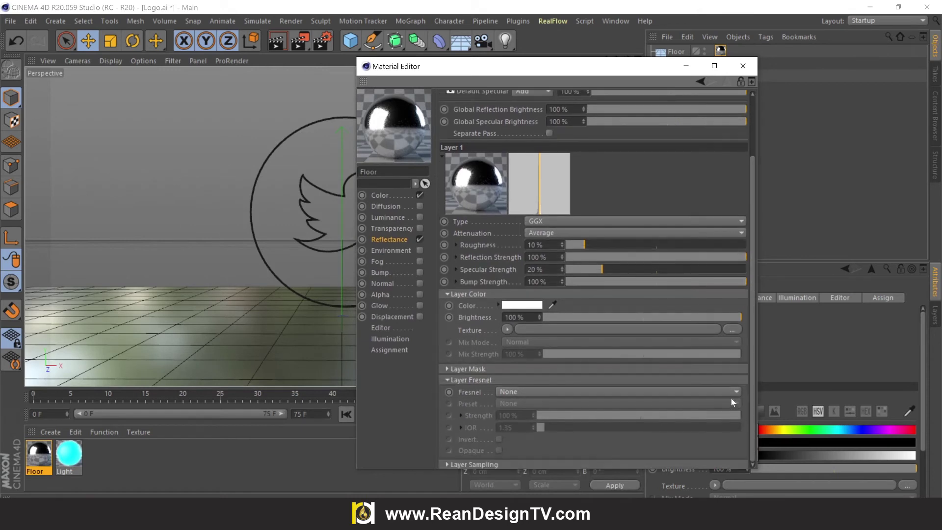
pyautogui.click(506, 391)
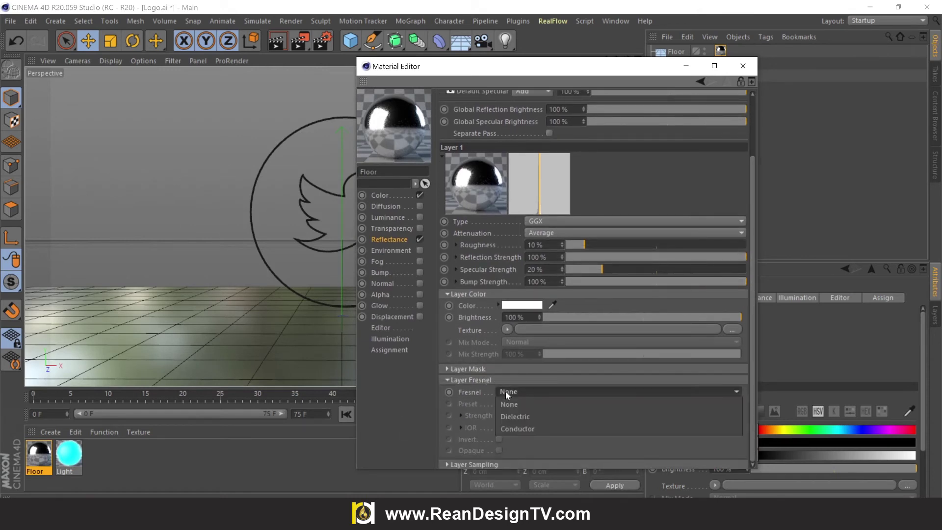
pyautogui.click(517, 409)
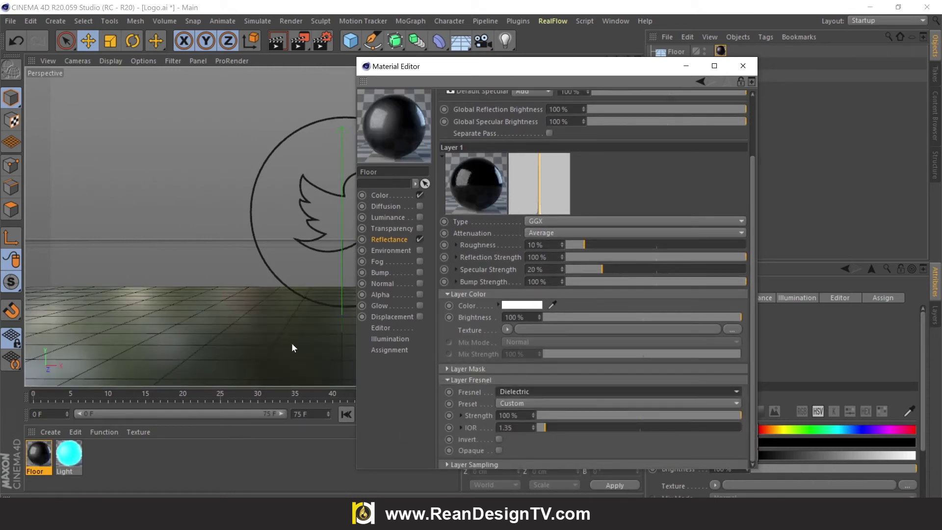
pyautogui.click(743, 65)
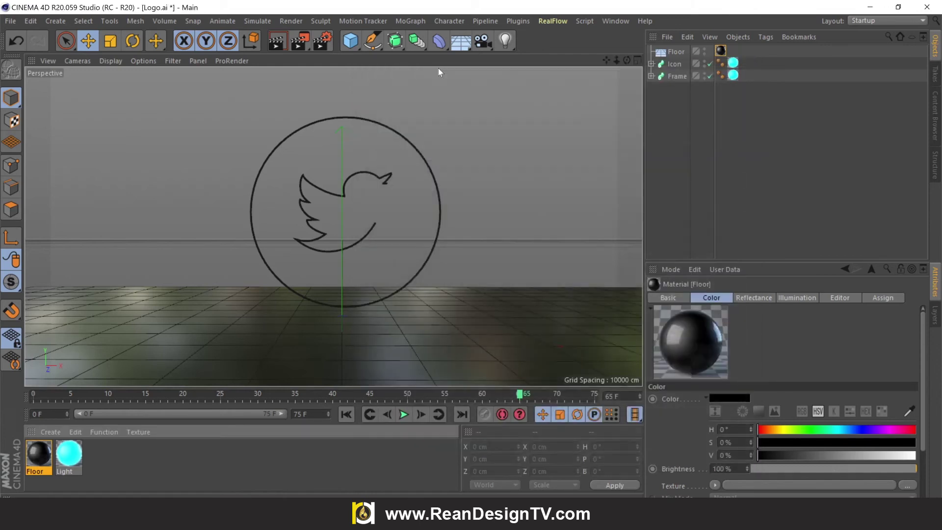
# Render previews of the perspective view before and after reframing it to examine the logo's reflection on the floor
pyautogui.click(277, 43)
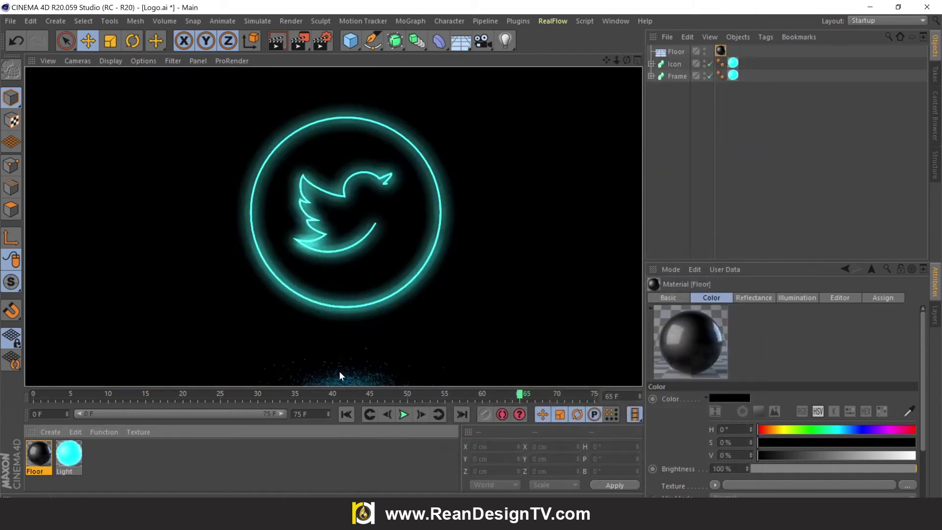
pyautogui.click(494, 283)
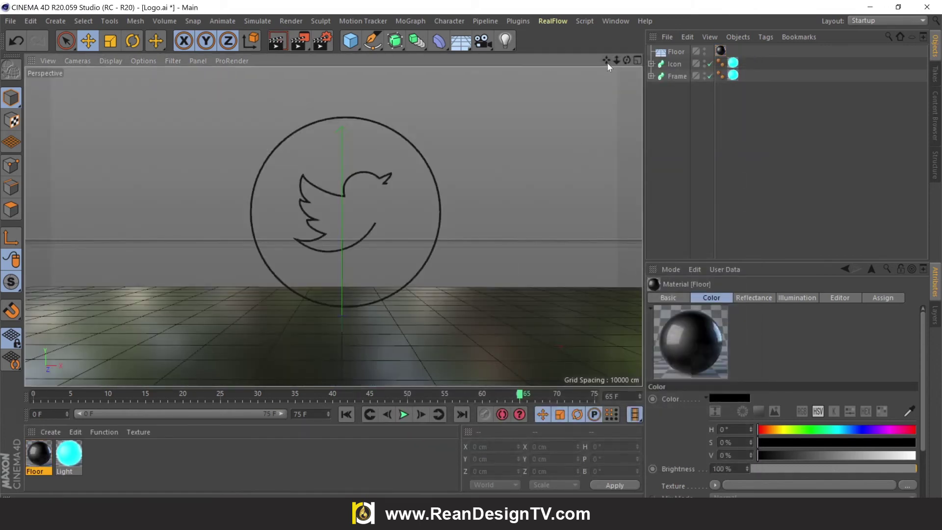
pyautogui.moveTo(608, 63); pyautogui.dragTo(330, 223)
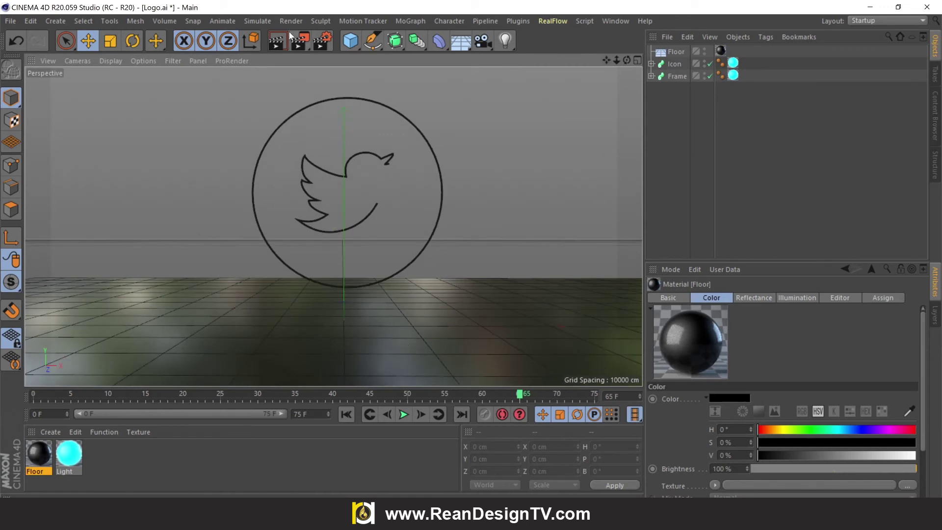
pyautogui.click(277, 43)
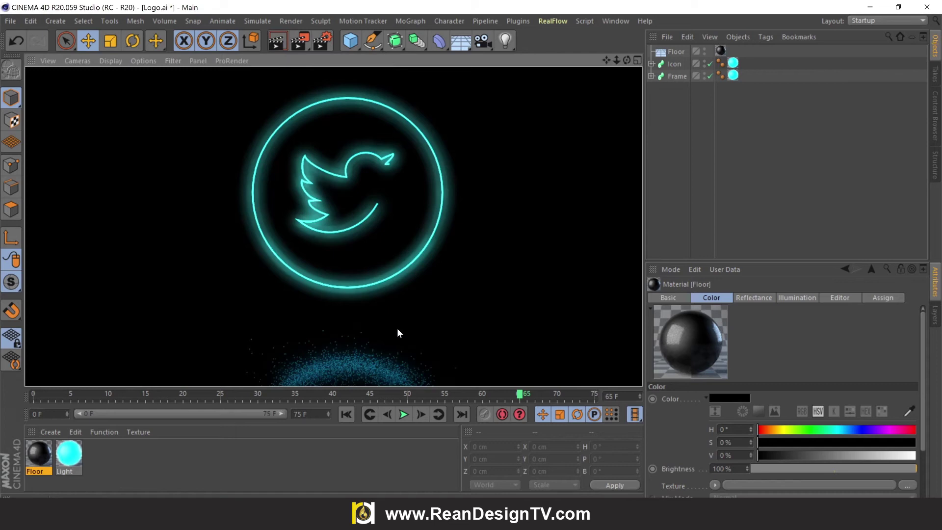
pyautogui.click(503, 271)
# Move the Icon and Frame sweeps together down 30 cm toward the floor and render a preview of the reflection
pyautogui.click(680, 53)
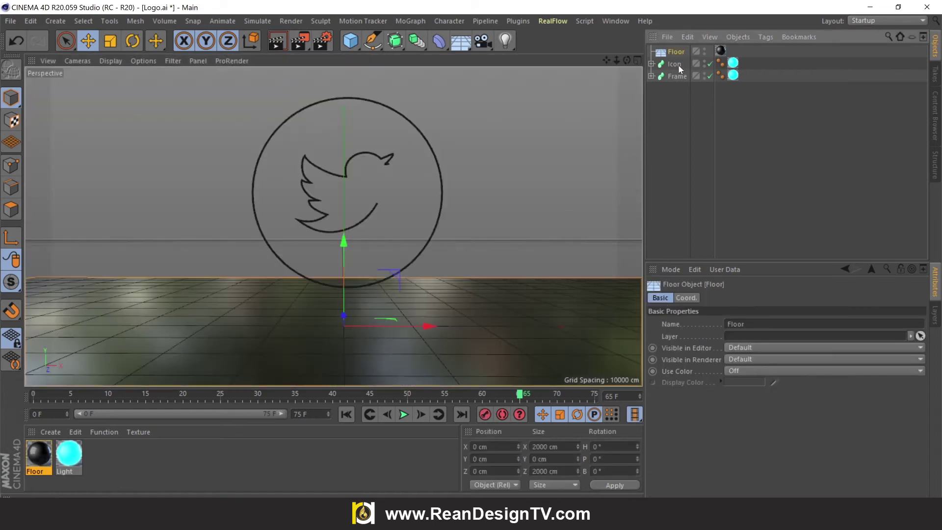
pyautogui.click(676, 64)
pyautogui.keyDown('shift'); pyautogui.click(676, 74); pyautogui.keyUp('shift')
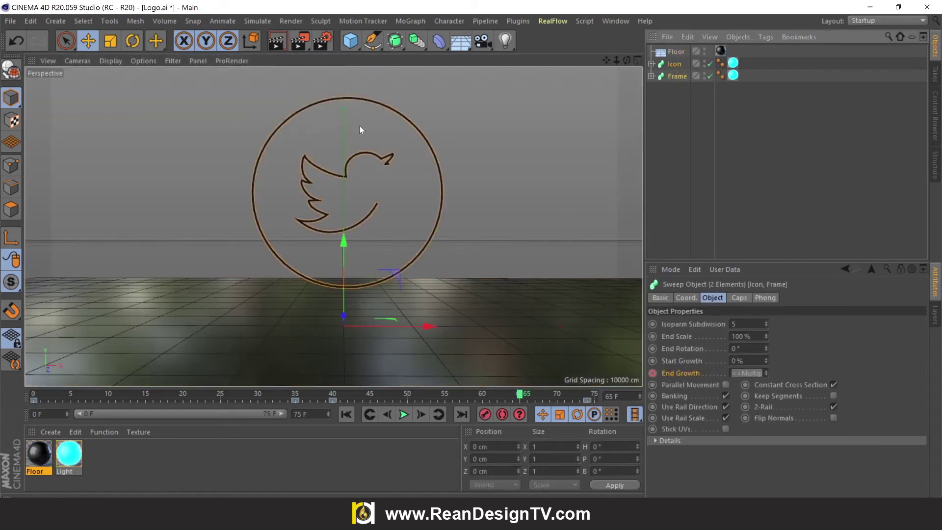
pyautogui.moveTo(345, 251); pyautogui.dragTo(342, 268)
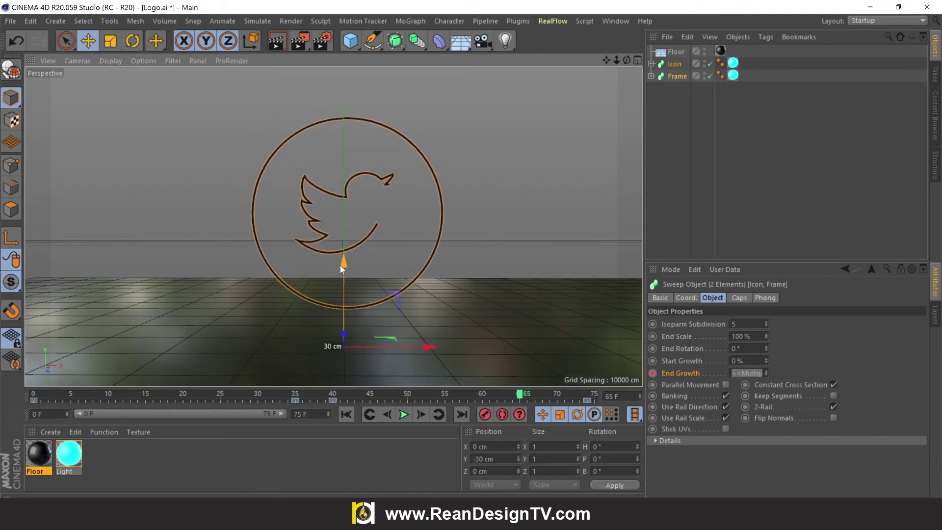
pyautogui.click(278, 41)
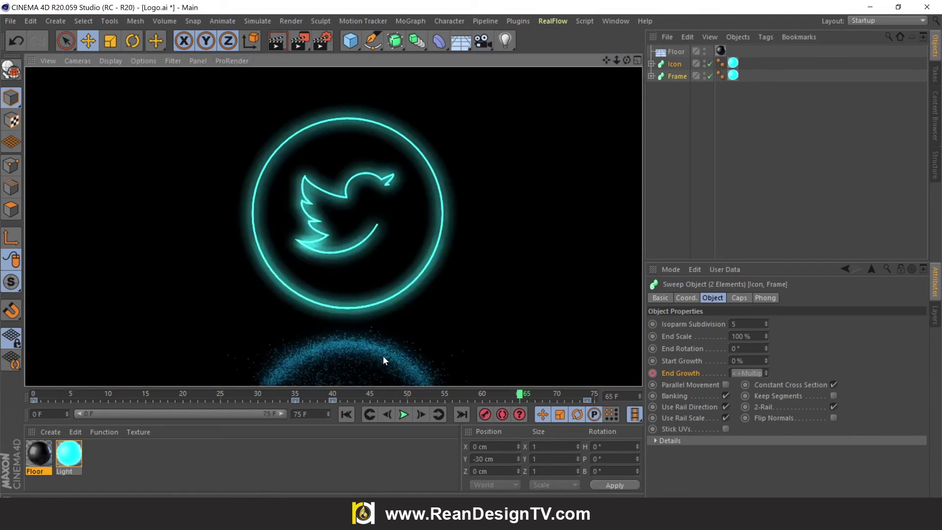
pyautogui.click(251, 451)
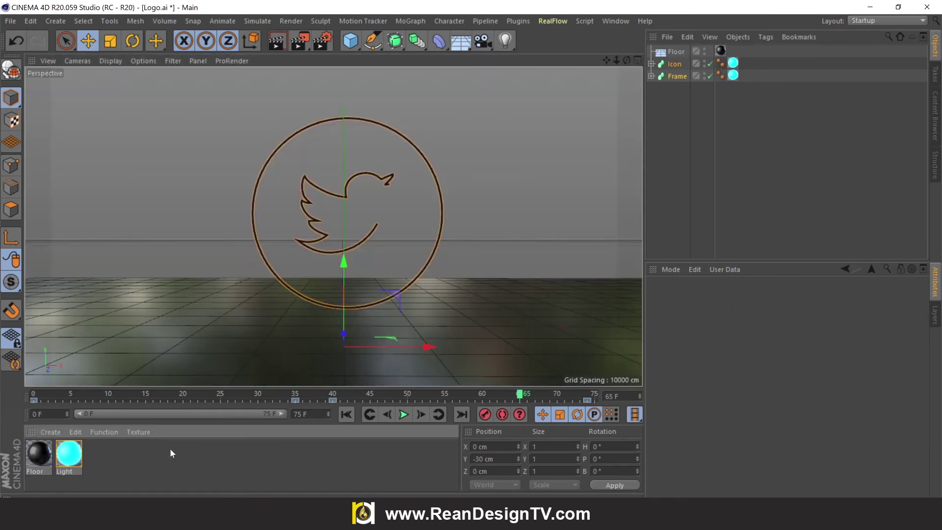
# Set the Floor material's reflectance layer to 2% roughness and 35% specular strength, and render a preview of the perspective view
pyautogui.doubleClick(44, 455)
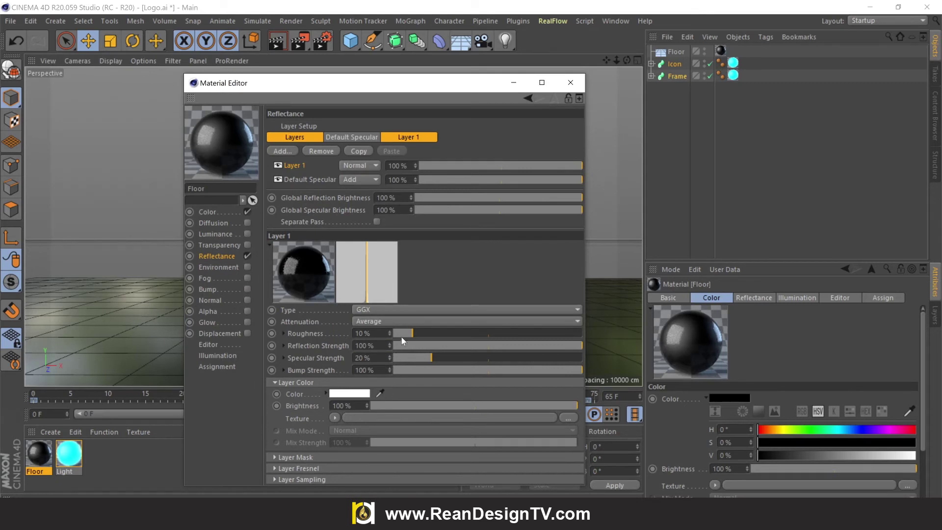
pyautogui.moveTo(401, 334); pyautogui.dragTo(401, 334)
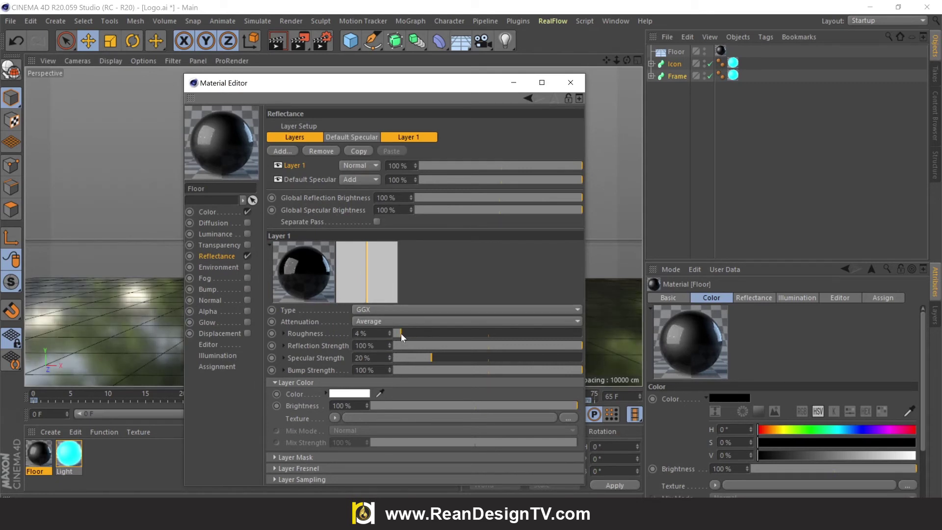
pyautogui.moveTo(433, 361); pyautogui.dragTo(461, 361)
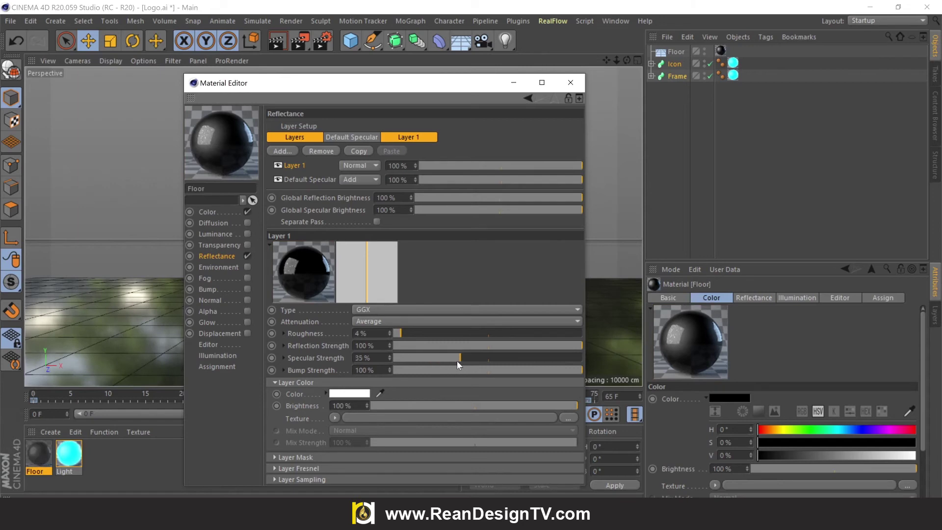
pyautogui.moveTo(402, 332); pyautogui.dragTo(398, 332)
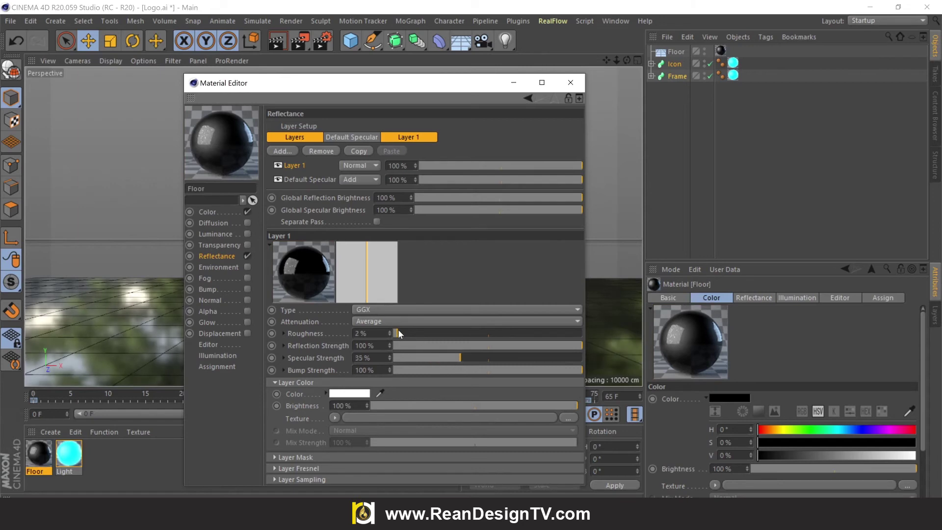
pyautogui.click(573, 82)
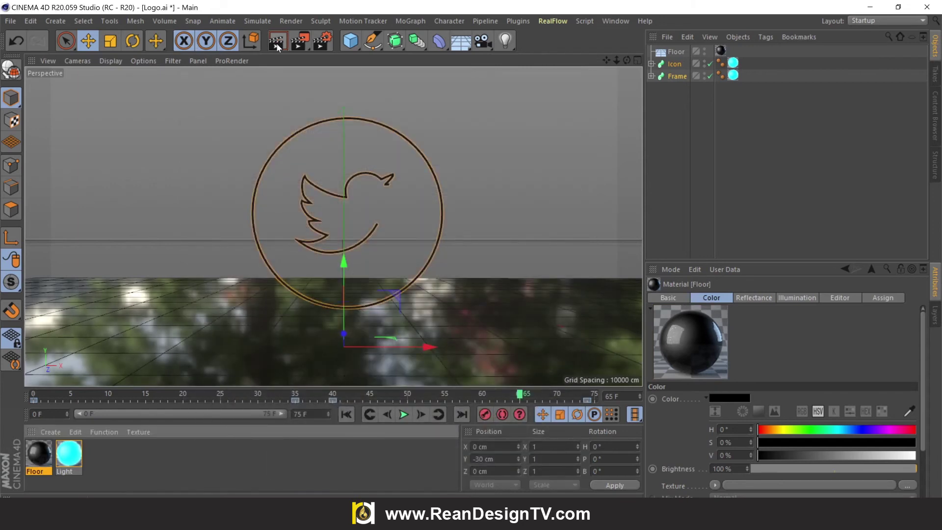
pyautogui.click(277, 45)
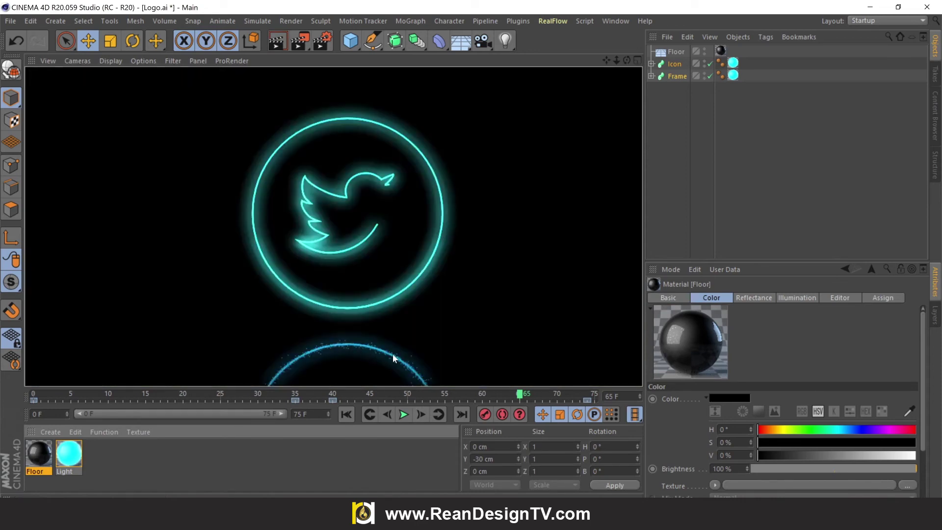
# Set the Floor material's reflectance roughness to 16%, close the material editor, and render a preview of the perspective view
pyautogui.doubleClick(46, 449)
pyautogui.moveTo(397, 333); pyautogui.dragTo(423, 334)
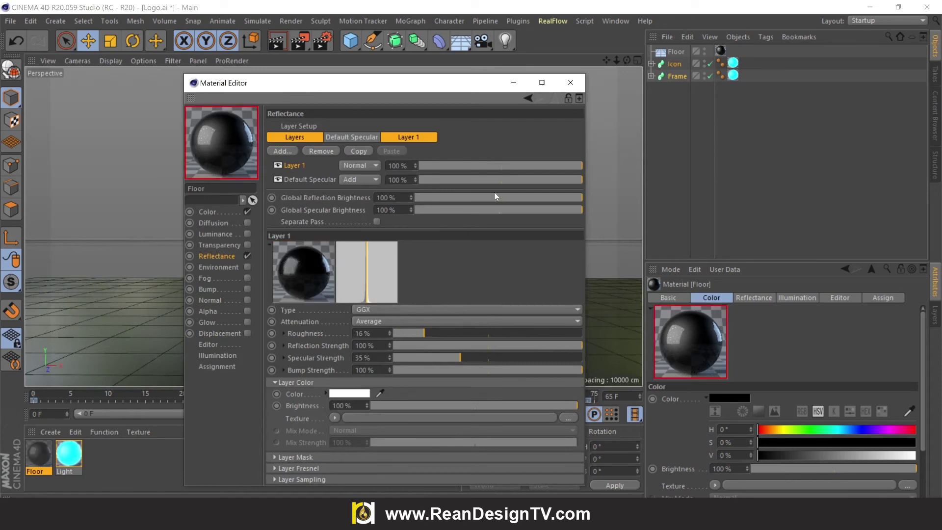
pyautogui.click(571, 83)
pyautogui.click(282, 43)
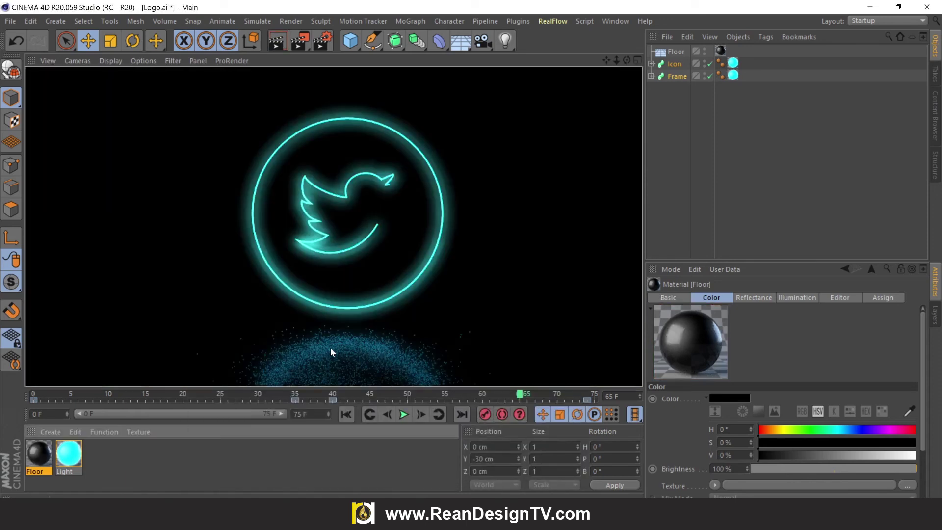
pyautogui.click(478, 247)
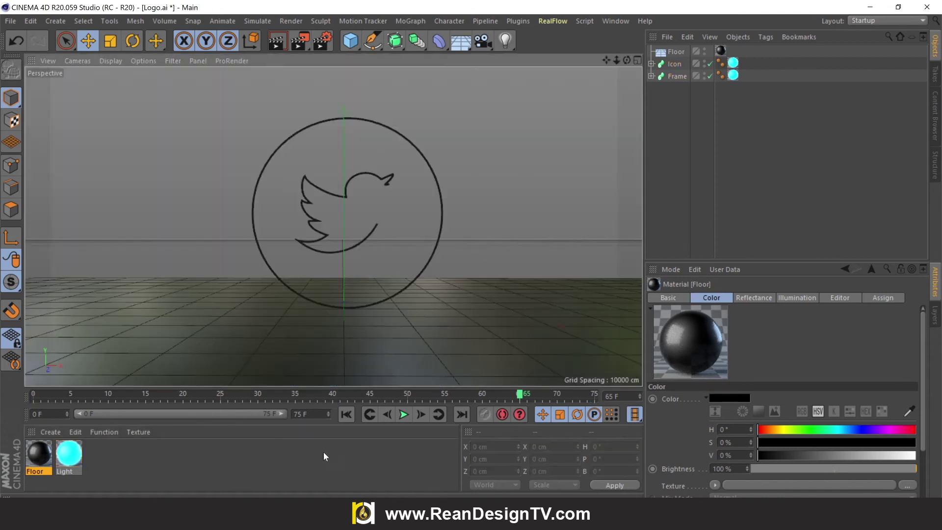
# Add a standard camera, look through it, and reframe its view to centre the logo horizontally
pyautogui.click(482, 44)
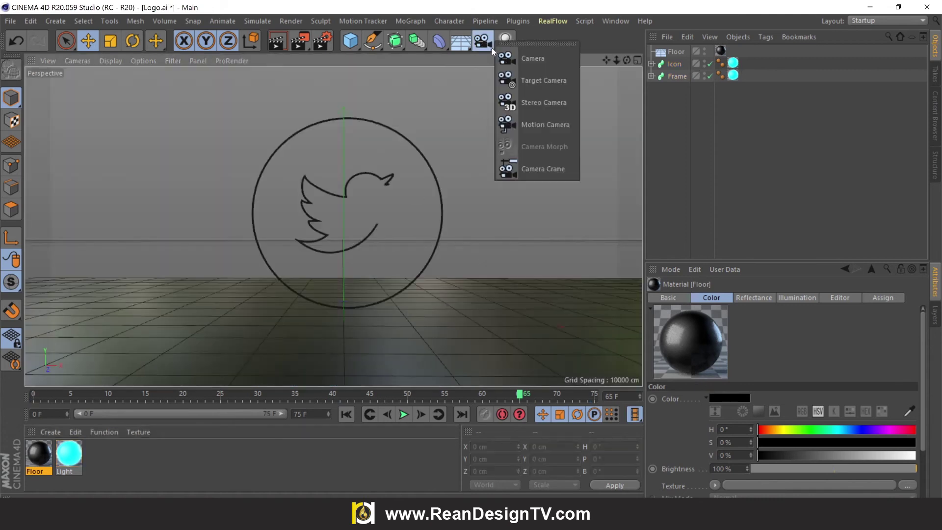
pyautogui.click(526, 58)
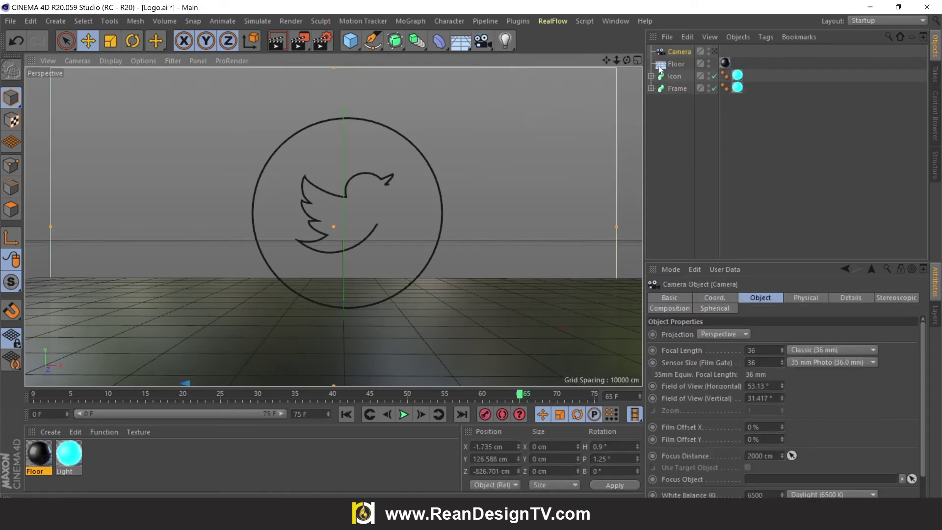
pyautogui.click(714, 51)
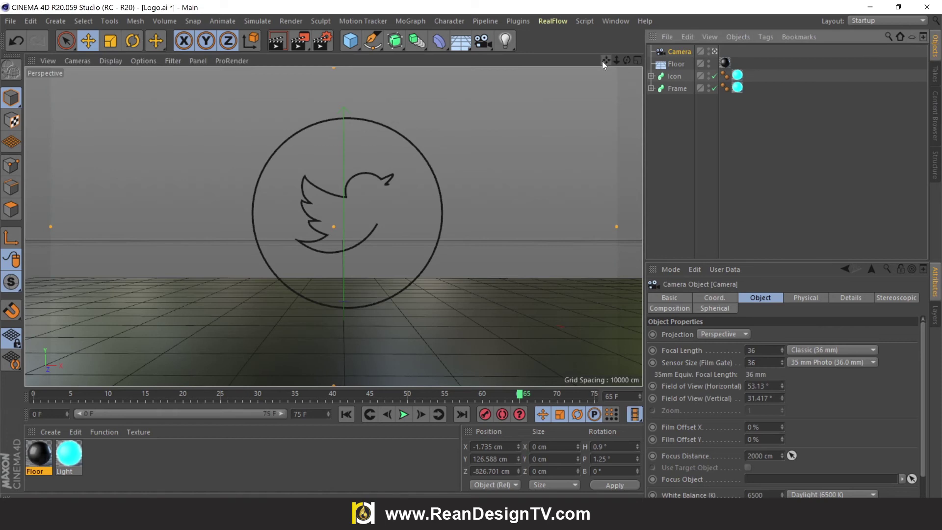
pyautogui.moveTo(606, 61)
pyautogui.mouseDown()
pyautogui.moveTo(595, 60)
pyautogui.moveTo(623, 62)
pyautogui.moveTo(618, 57)
pyautogui.mouseUp()
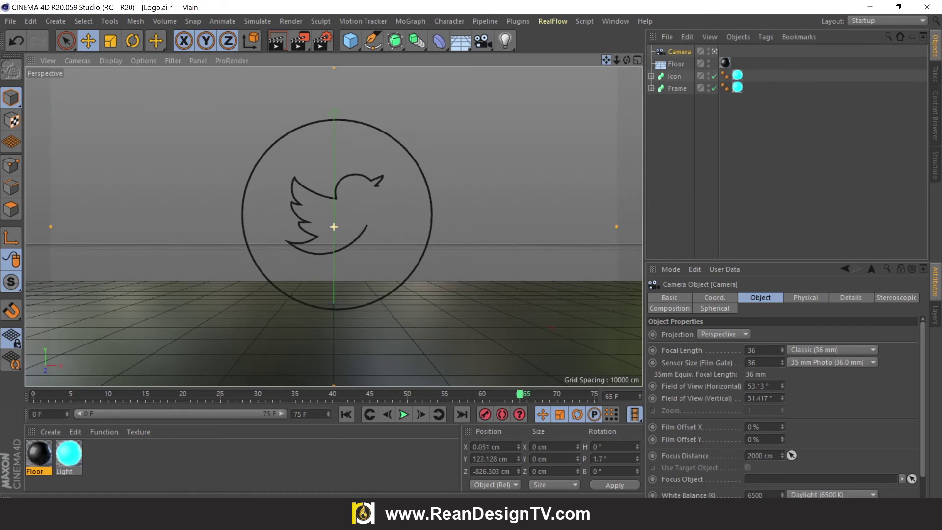
# Review the output size, resolution and frame rate in the render settings and set the frame range to All Frames
pyautogui.click(321, 41)
pyautogui.click(368, 77)
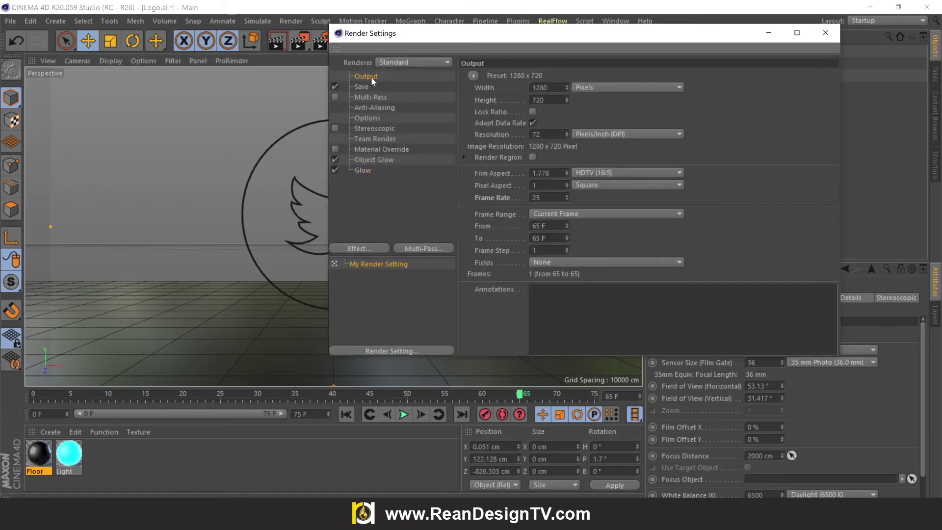
pyautogui.doubleClick(540, 88)
pyautogui.moveTo(545, 100); pyautogui.dragTo(526, 101)
pyautogui.moveTo(543, 134); pyautogui.dragTo(536, 135)
pyautogui.moveTo(542, 198); pyautogui.dragTo(532, 198)
pyautogui.click(561, 214)
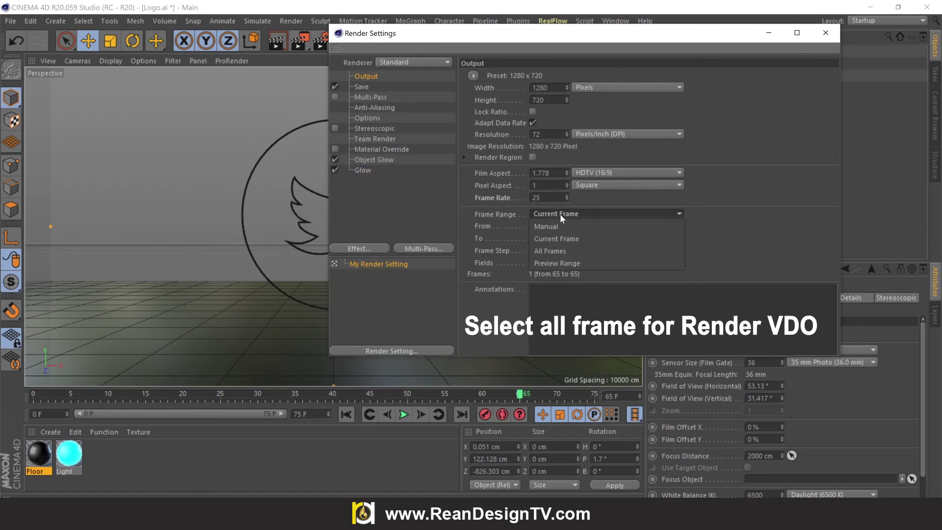
pyautogui.click(550, 251)
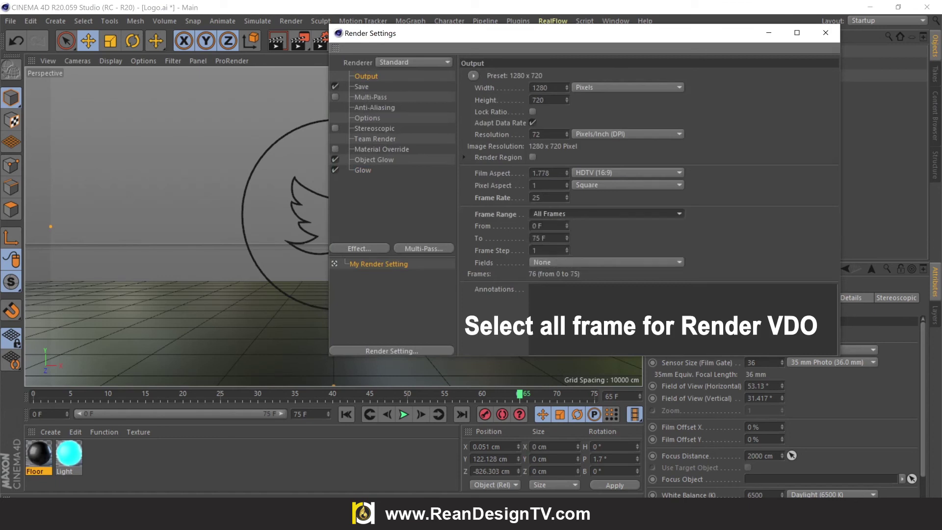
# Set the file format for saving the render to MP4
pyautogui.click(363, 87)
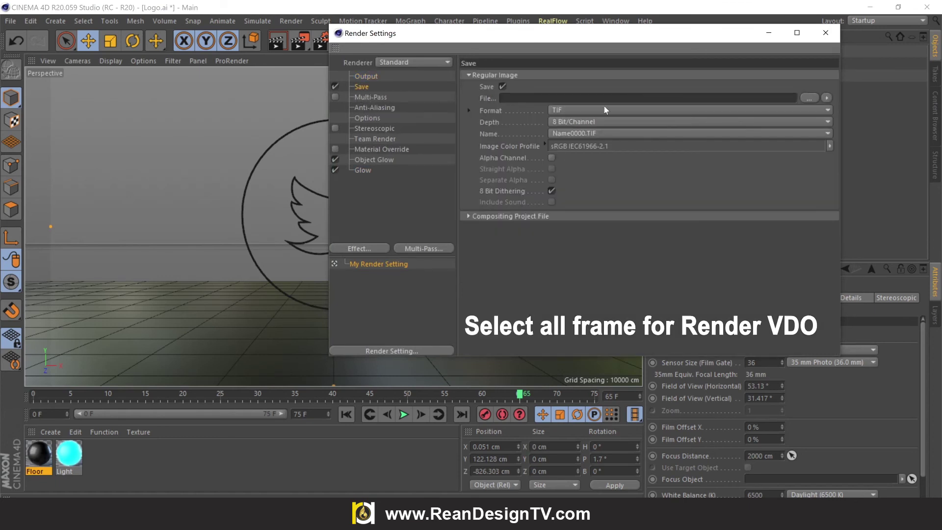
pyautogui.click(812, 100)
pyautogui.click(685, 111)
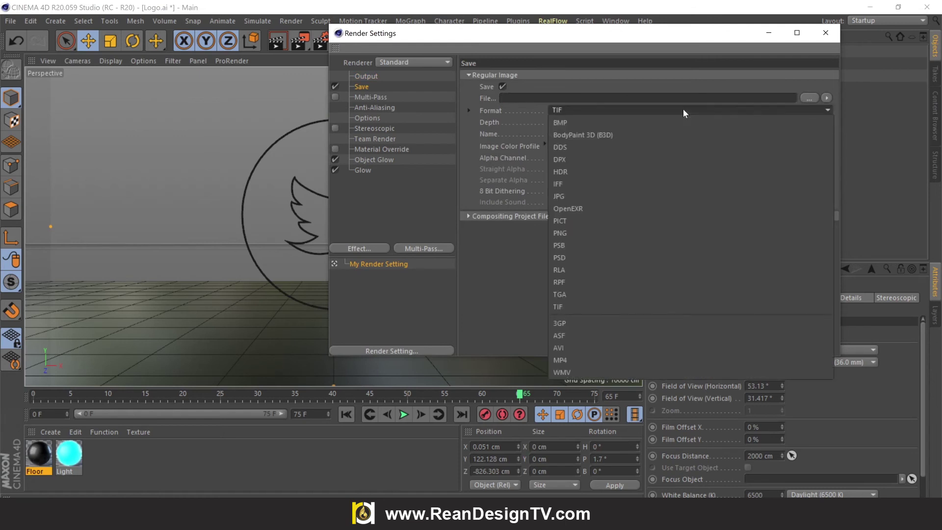
pyautogui.click(586, 361)
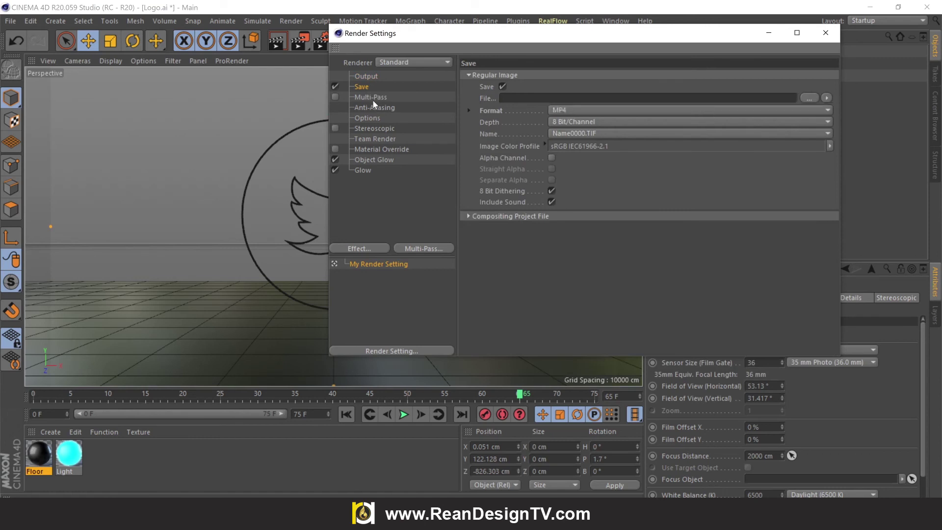
# Set the render's anti-aliasing to Best
pyautogui.click(373, 99)
pyautogui.click(382, 111)
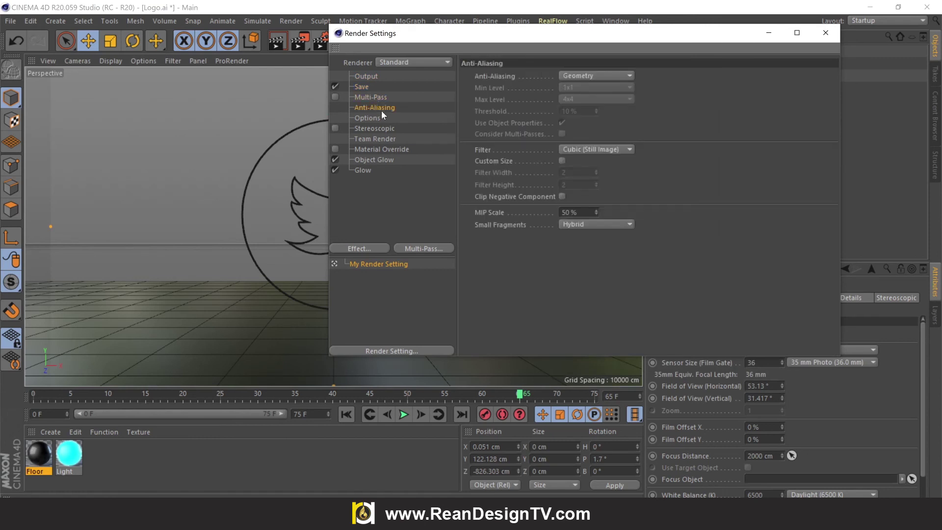
pyautogui.click(578, 75)
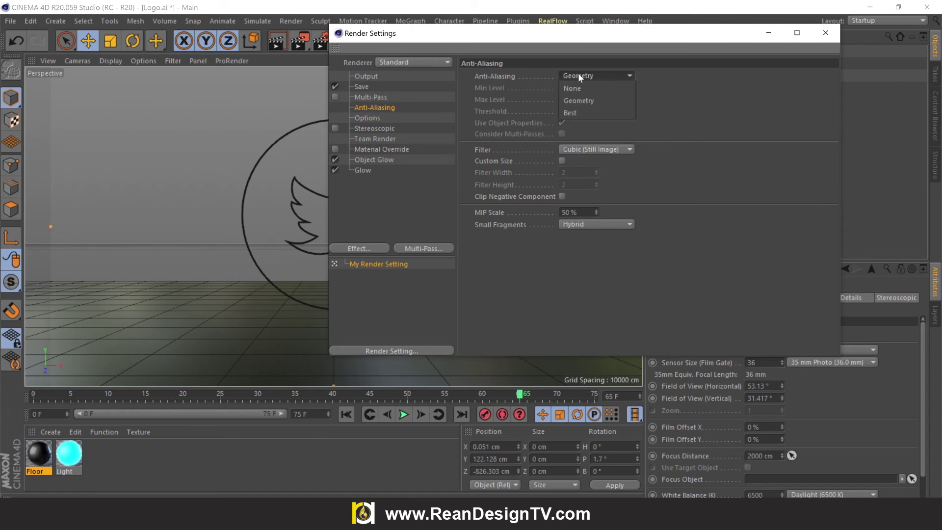
pyautogui.click(581, 107)
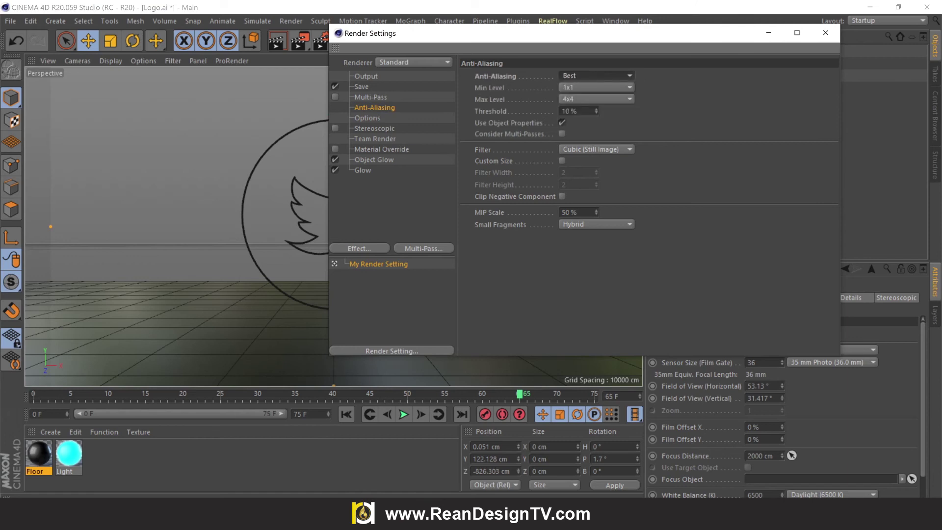
pyautogui.click(362, 88)
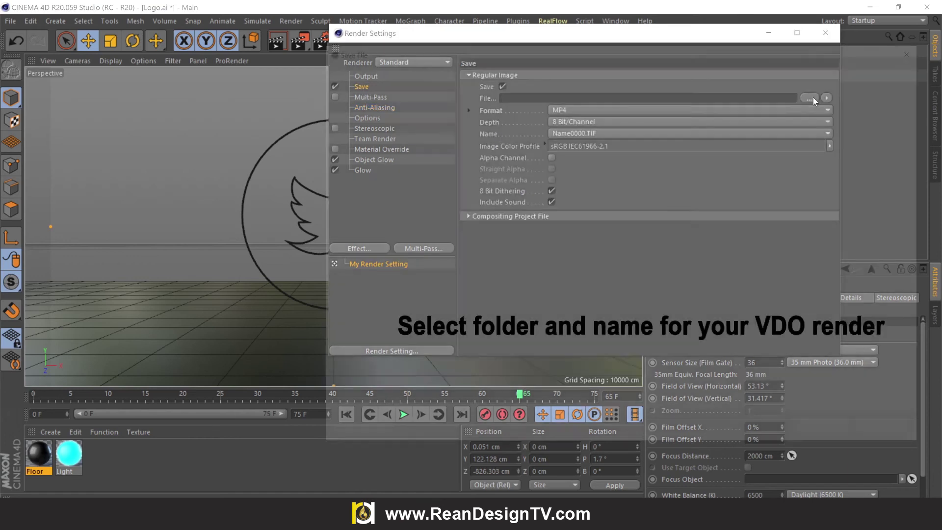
pyautogui.click(809, 98)
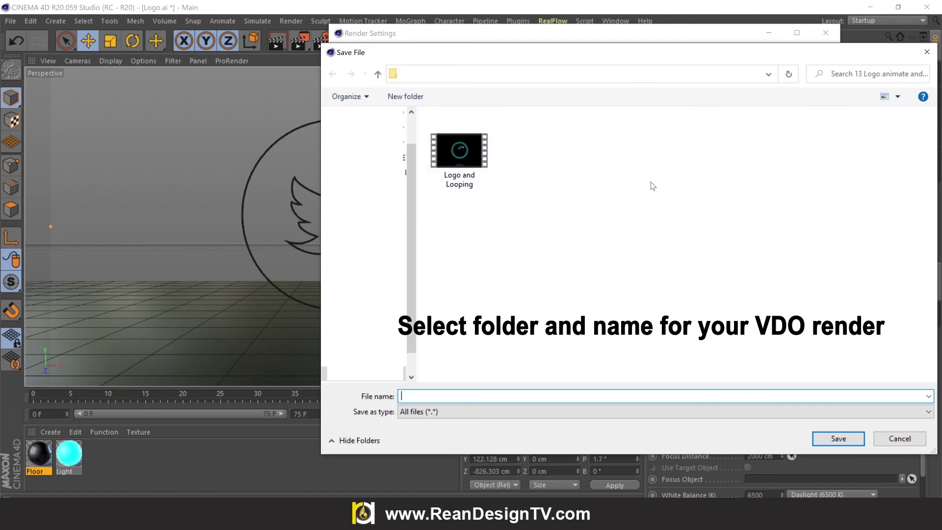
pyautogui.moveTo(593, 59); pyautogui.dragTo(397, 54)
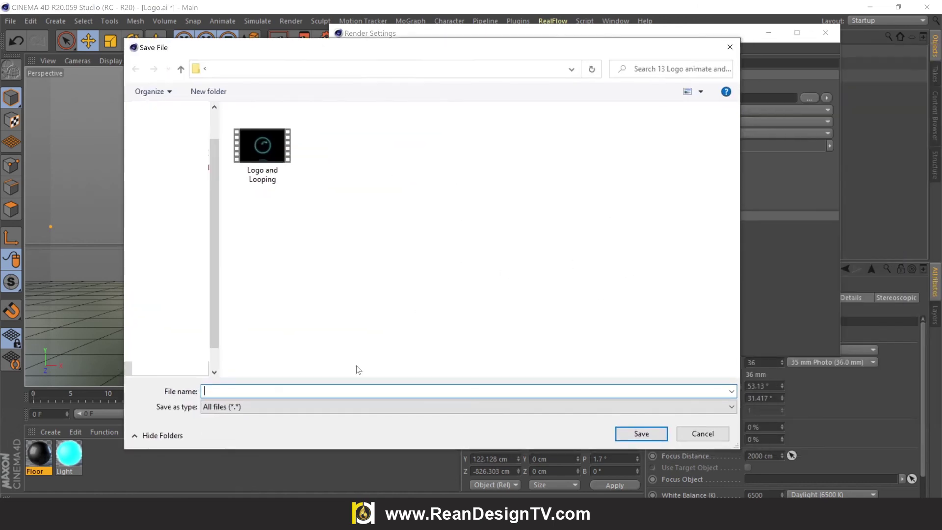
pyautogui.click(696, 435)
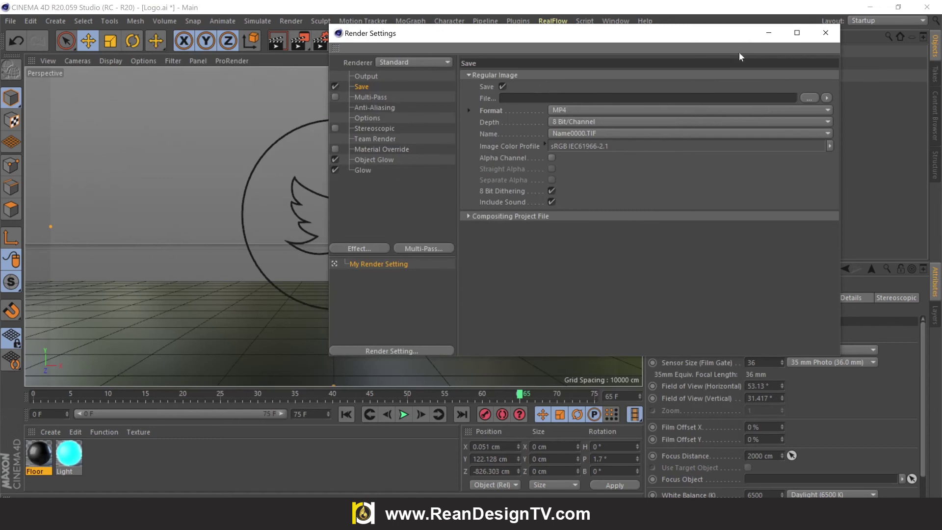
# Close the render settings and render the animation to the Picture Viewer, continuing without a save file
pyautogui.moveTo(727, 35); pyautogui.dragTo(678, 39)
pyautogui.click(778, 44)
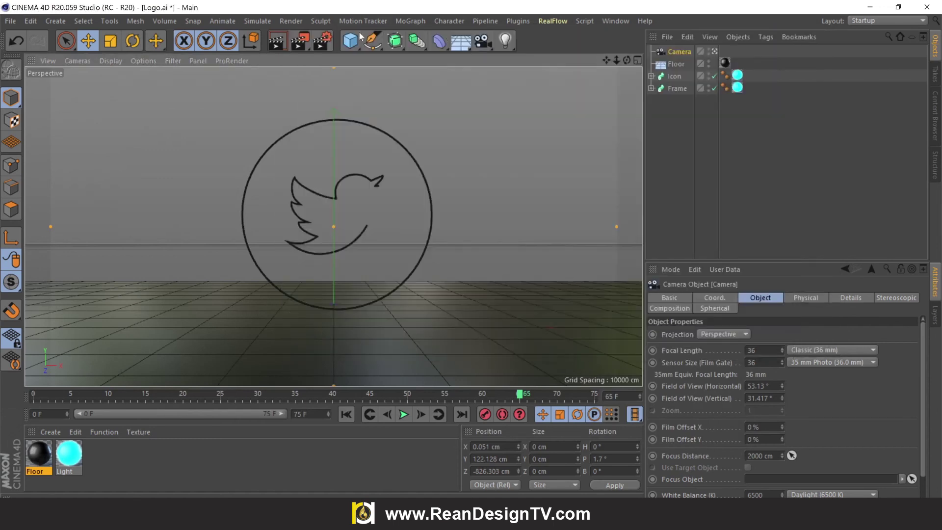
pyautogui.click(300, 45)
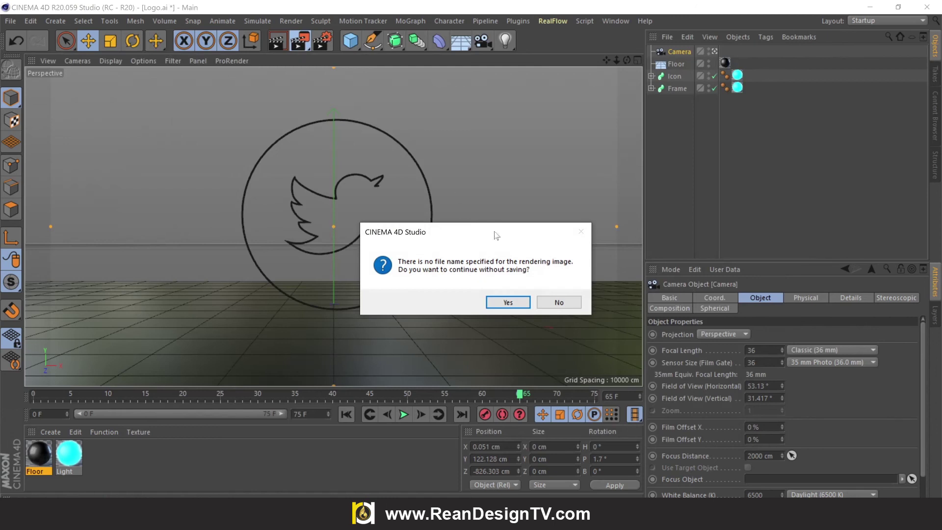
pyautogui.click(508, 302)
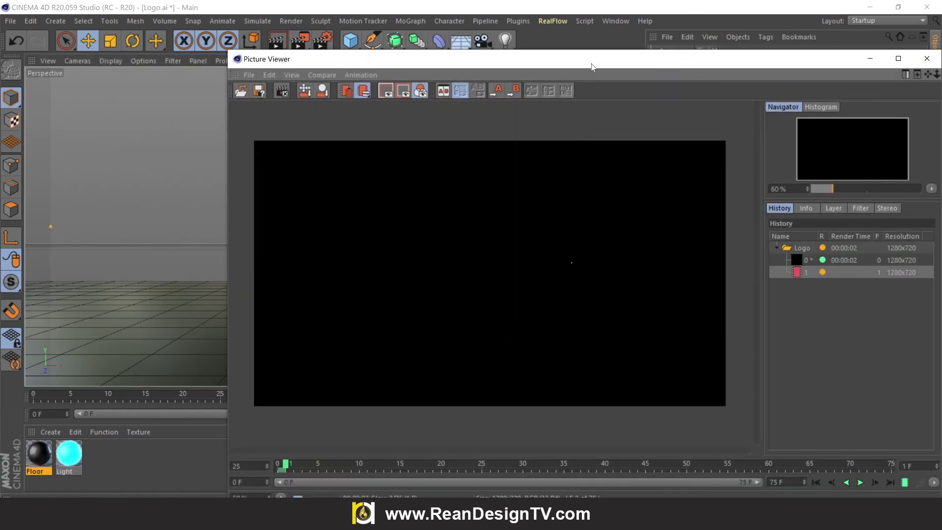
pyautogui.moveTo(594, 59); pyautogui.dragTo(445, 17)
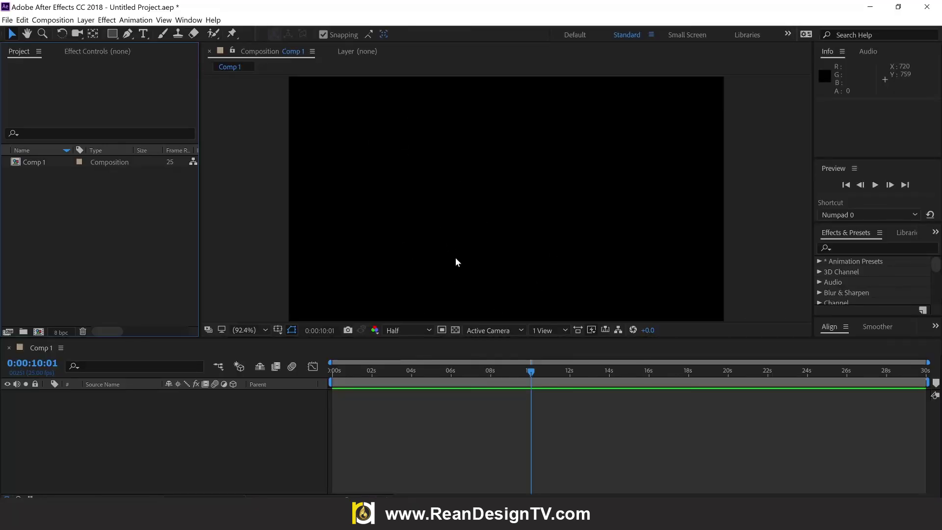
# In After Effects, return Comp 1 to its first frame and import the Logo and Looping video into the project
pyautogui.click(523, 385)
pyautogui.click(339, 388)
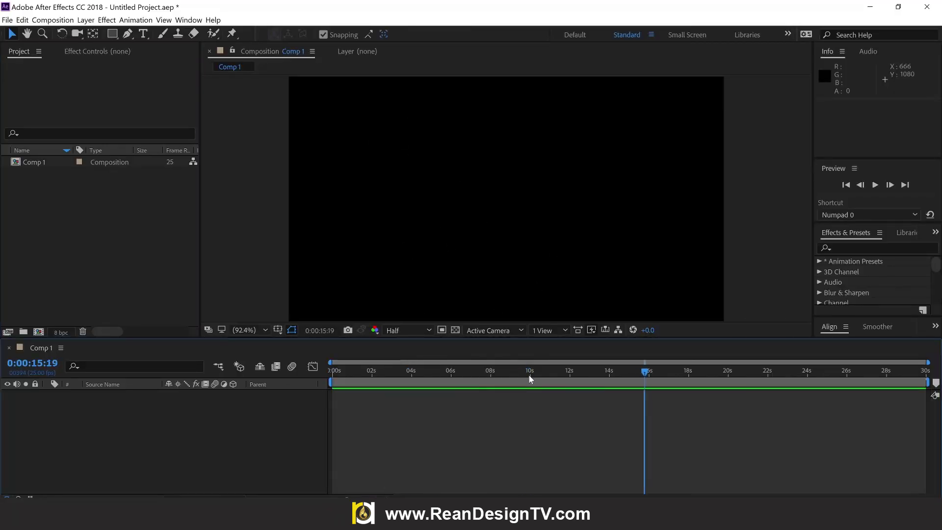
pyautogui.click(69, 174)
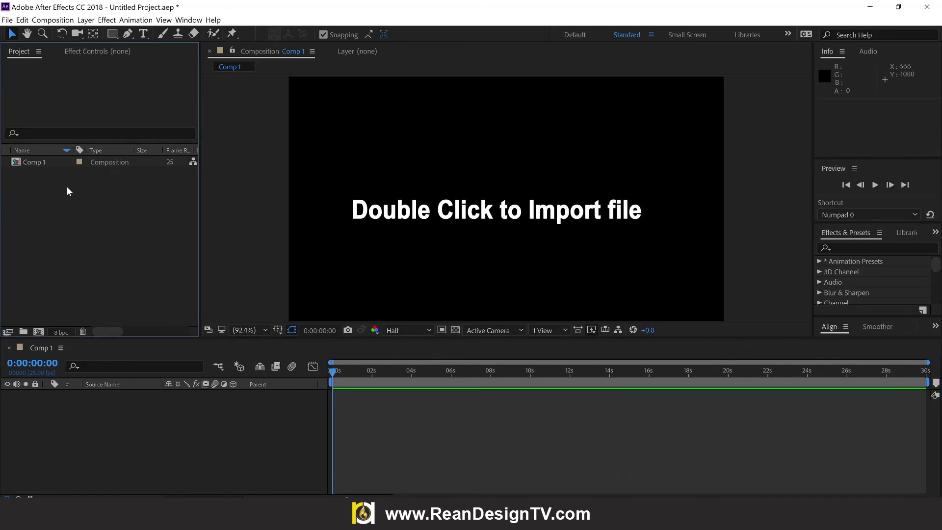
pyautogui.doubleClick(67, 187)
pyautogui.click(211, 132)
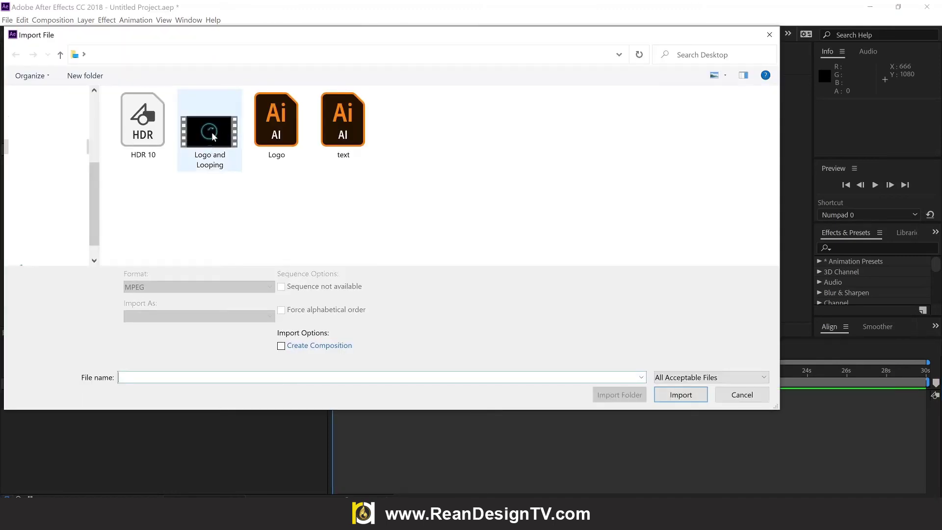
pyautogui.doubleClick(211, 131)
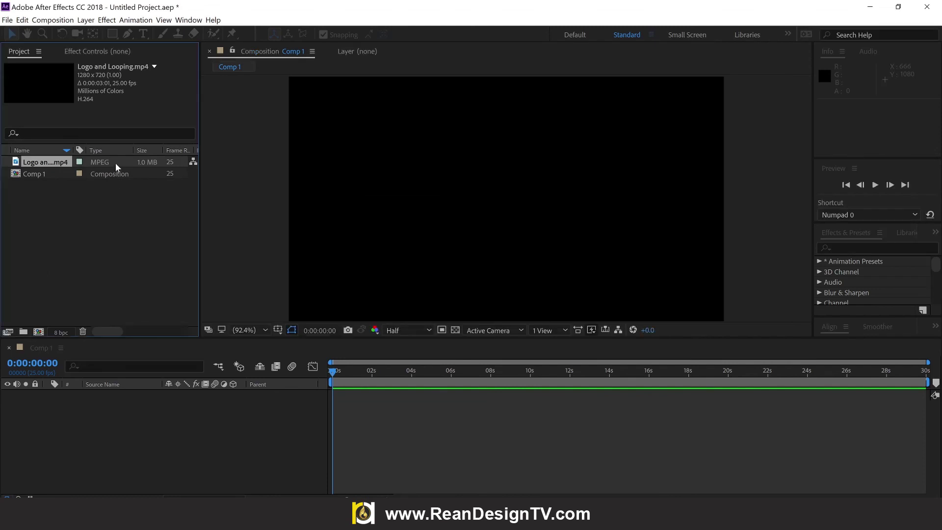
# Add the imported Logo and Looping.mp4 clip to the Comp 1 timeline as a layer
pyautogui.click(420, 351)
pyautogui.click(58, 234)
pyautogui.click(52, 164)
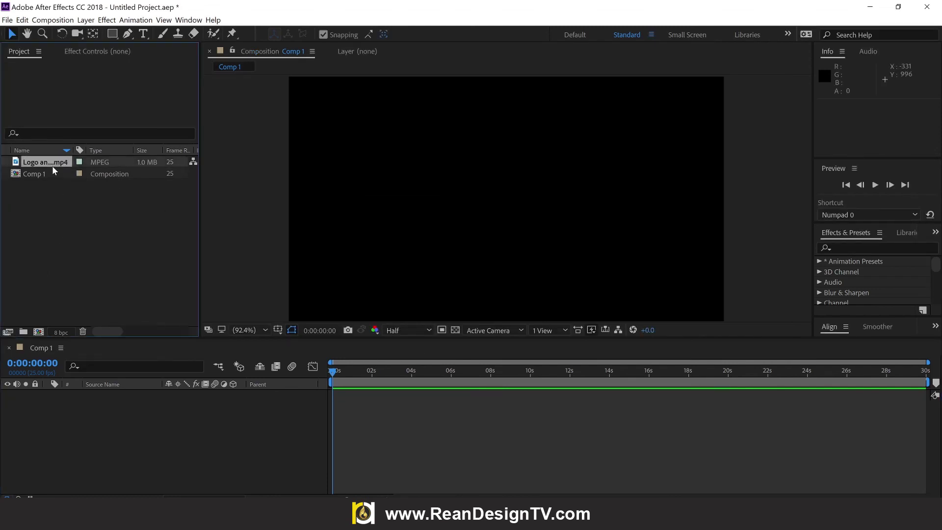
pyautogui.moveTo(49, 163); pyautogui.dragTo(54, 406)
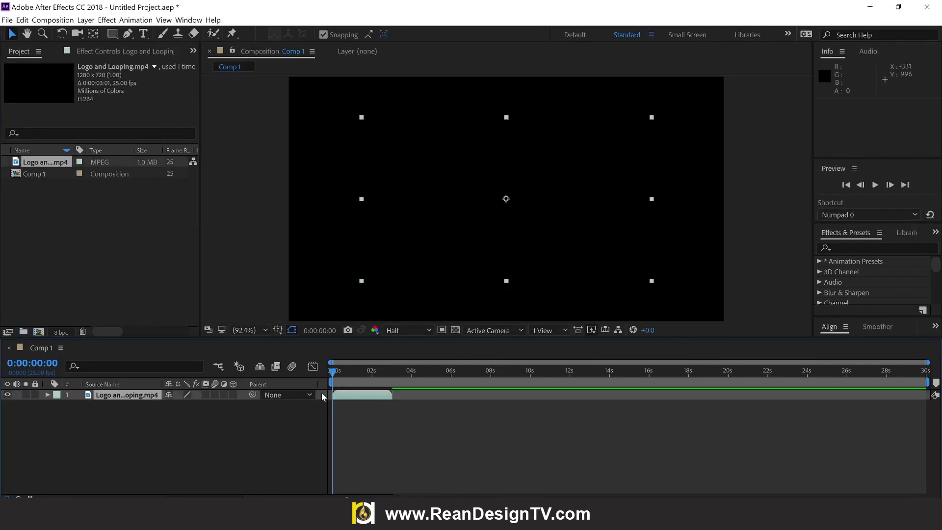
# Play Comp 1 from the start to preview the logo clip, stopping at about two seconds
pyautogui.moveTo(335, 373); pyautogui.dragTo(281, 373)
pyautogui.press('space')
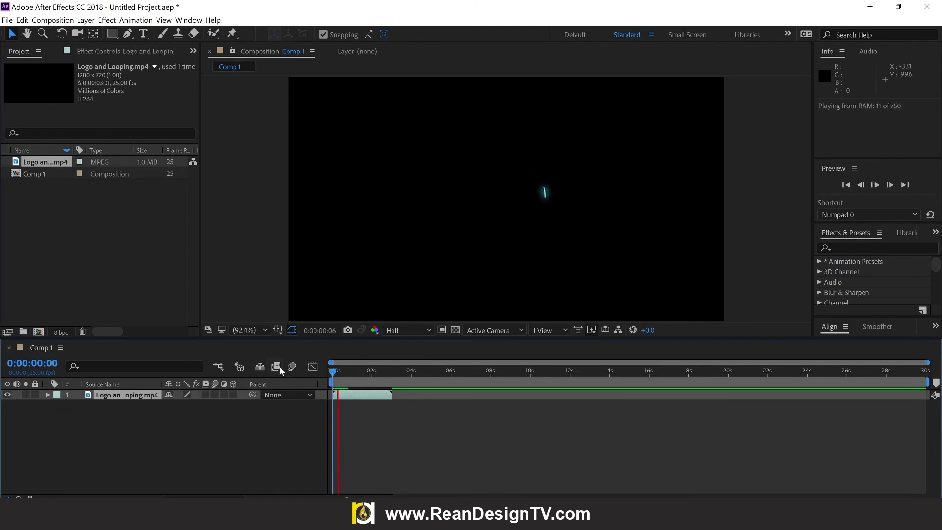
pyautogui.press('space')
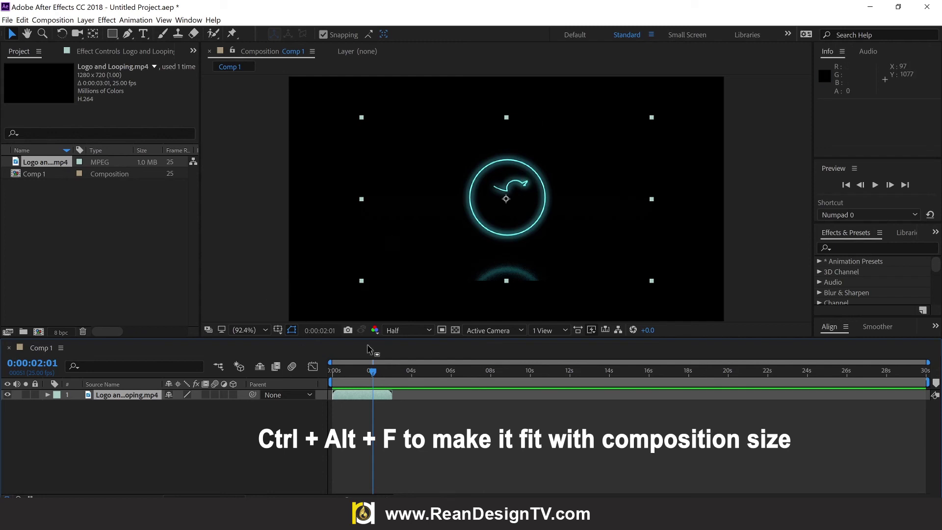
# Scale the Logo and Looping.mp4 layer to fit the composition size
pyautogui.click(411, 445)
pyautogui.click(361, 393)
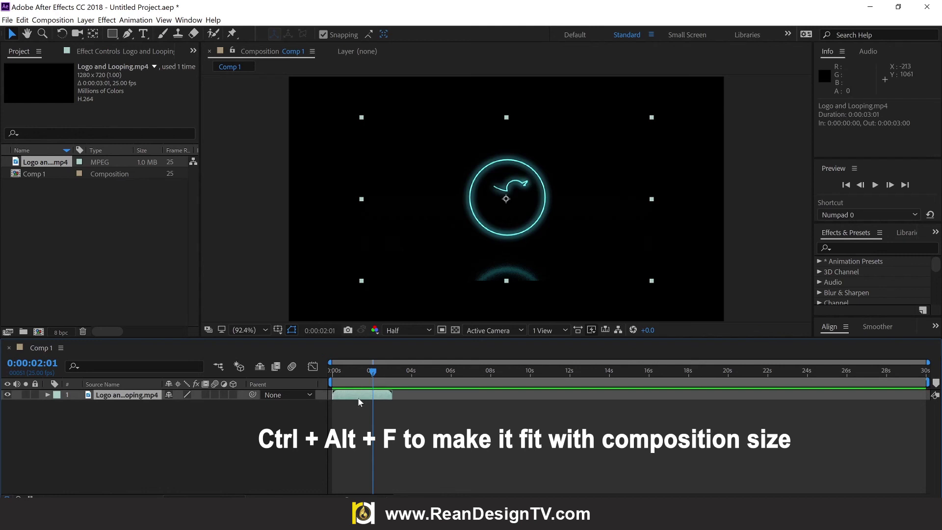
pyautogui.hotkey('ctrl', 'alt', 'f')
# Play the fitted clip from the start and scrub the playhead to 0:00:02:16 to check the logo animation
pyautogui.moveTo(367, 371); pyautogui.dragTo(302, 372)
pyautogui.press('space')
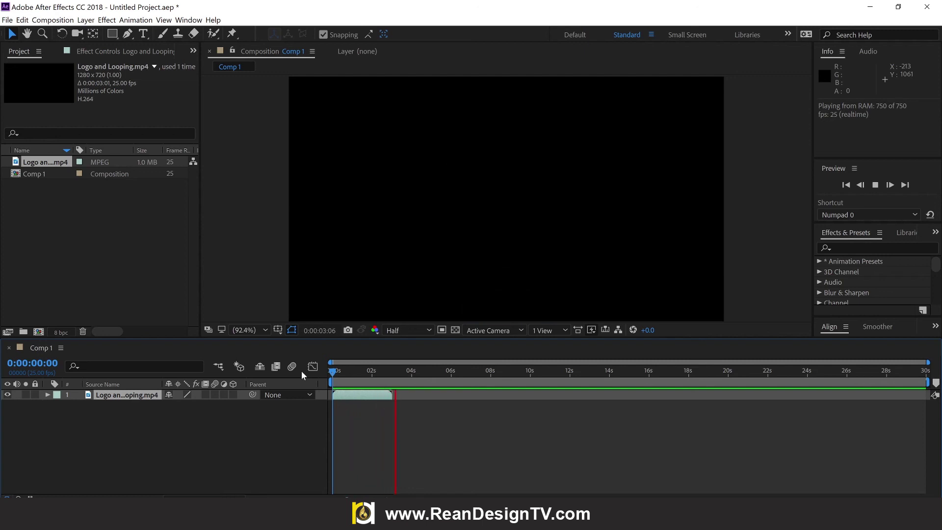
pyautogui.click(414, 374)
pyautogui.moveTo(411, 374)
pyautogui.mouseDown()
pyautogui.moveTo(346, 372)
pyautogui.moveTo(393, 372)
pyautogui.moveTo(363, 372)
pyautogui.moveTo(384, 369)
pyautogui.mouseUp()
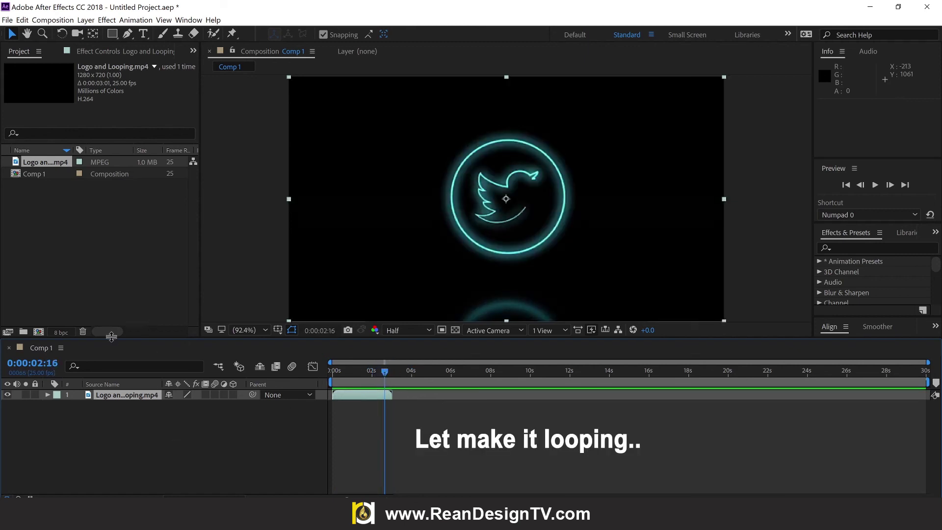
# Set the Logo and Looping.mp4 footage to loop 2 times in its main footage interpretation settings
pyautogui.click(48, 174)
pyautogui.click(52, 162)
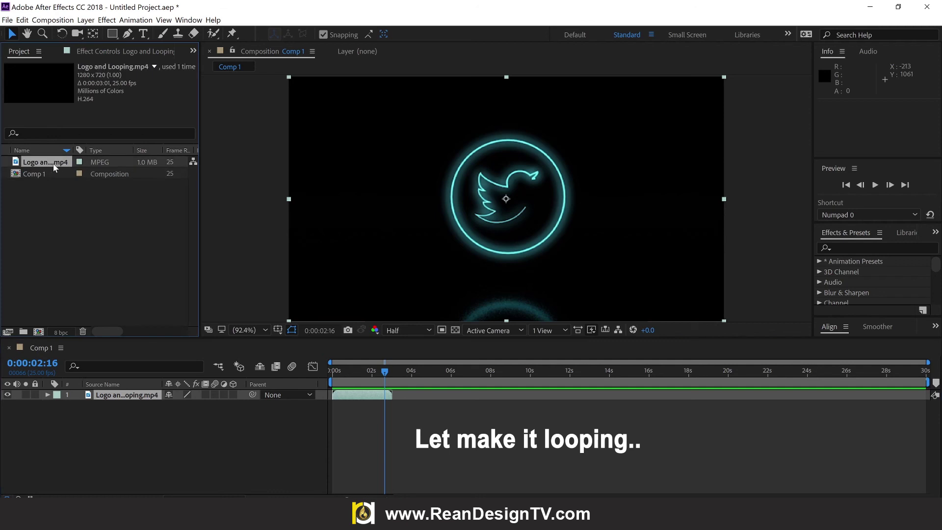
pyautogui.rightClick(55, 165)
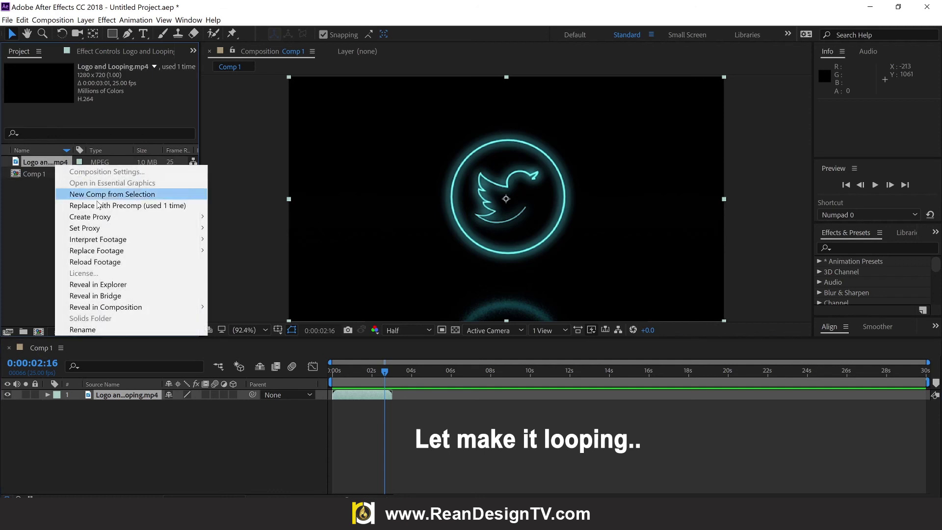
pyautogui.moveTo(147, 228)
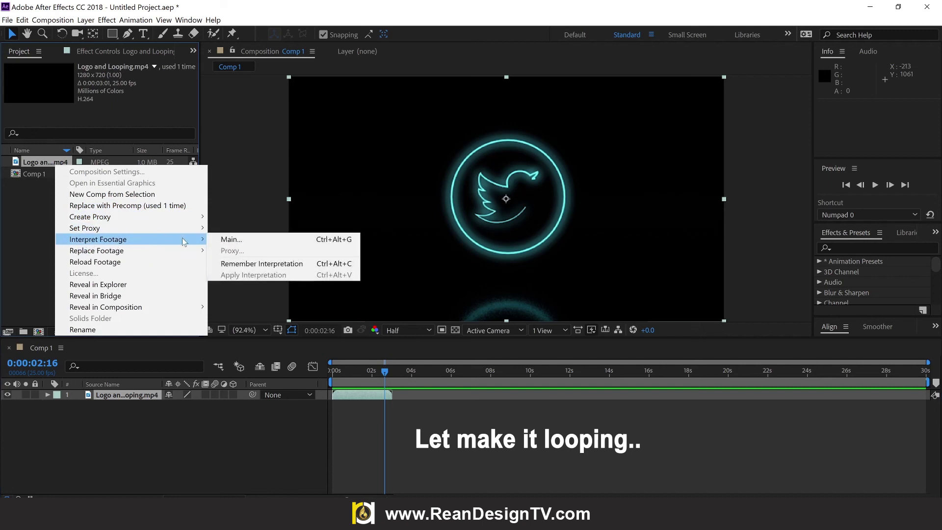
pyautogui.click(241, 240)
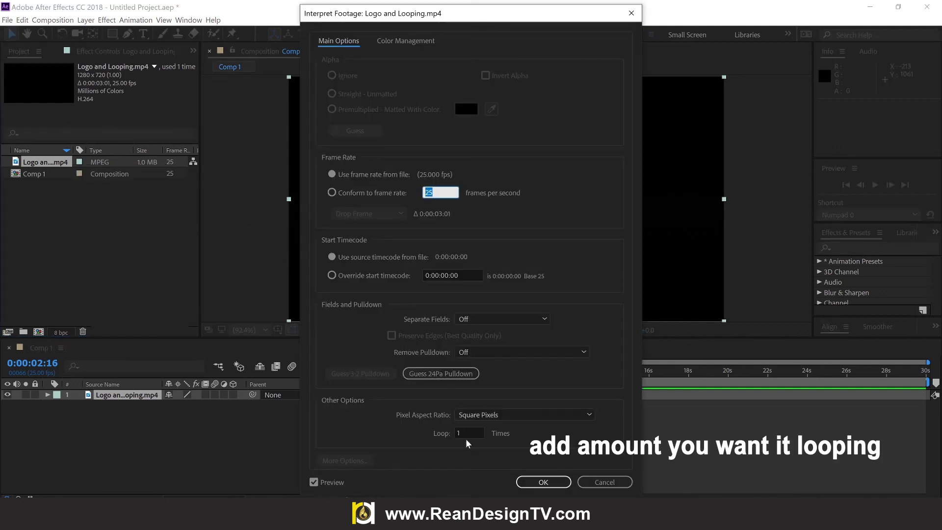
pyautogui.moveTo(467, 432); pyautogui.dragTo(435, 431)
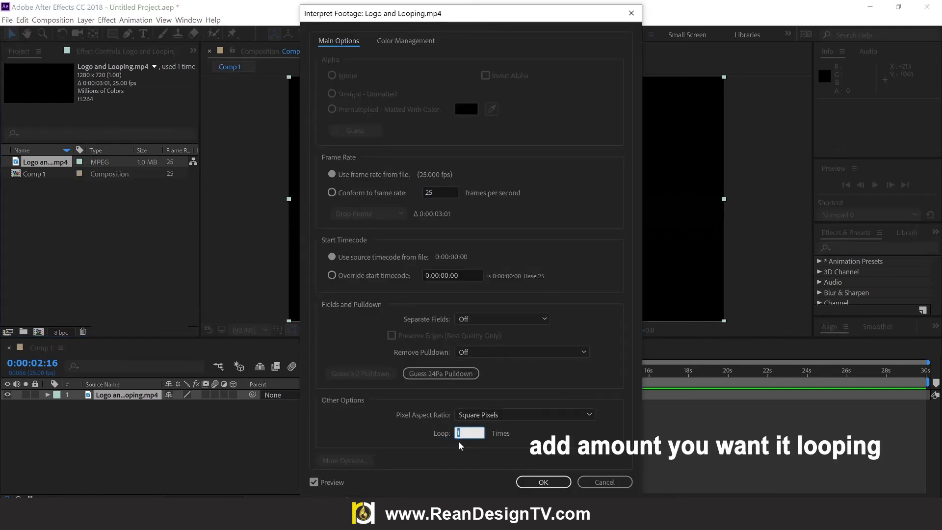
pyautogui.write('2')
pyautogui.click(543, 482)
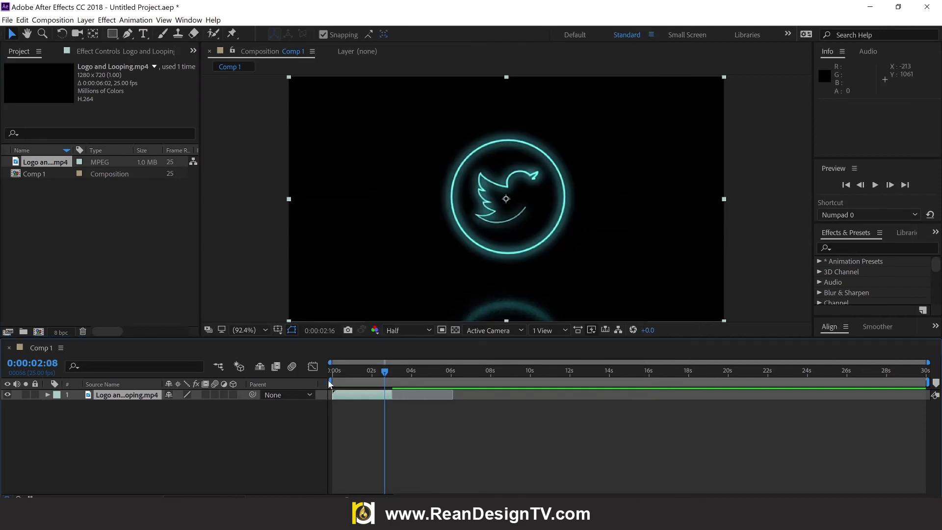
# Preview Comp 1 from the start, and extend the logo layer's out point to the end of its looped footage at 0:00:06:01
pyautogui.press('space')
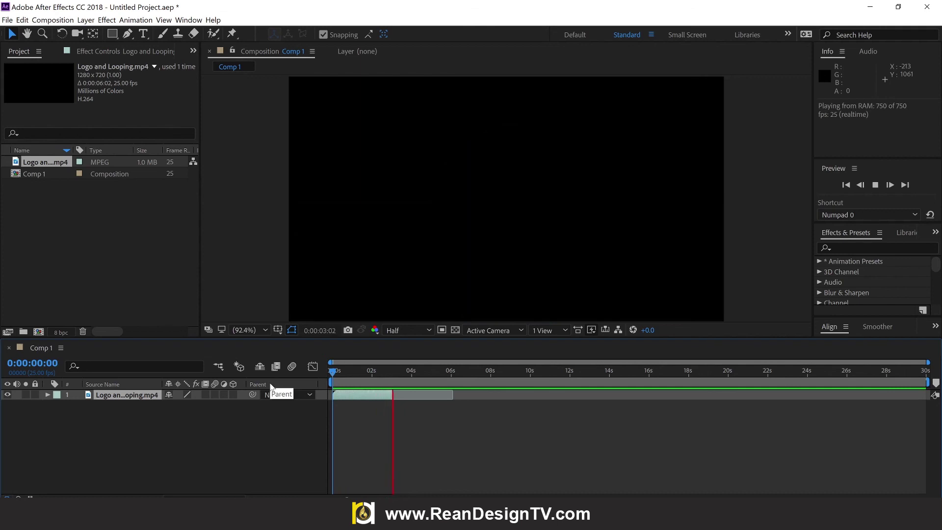
pyautogui.press('space')
pyautogui.moveTo(392, 396); pyautogui.dragTo(465, 406)
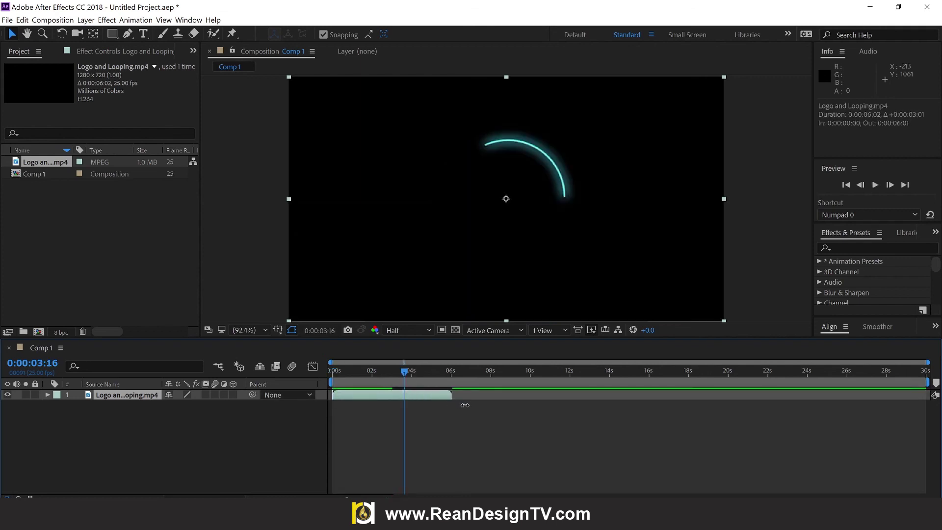
# Play Comp 1 from the start to check the two logo loops, stopping at 0:00:05:14
pyautogui.press('Home')
pyautogui.press('space')
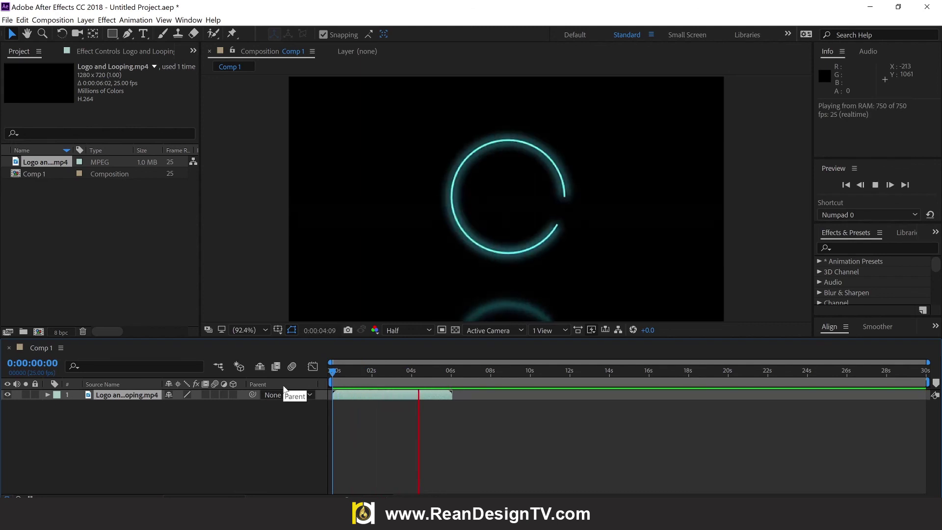
pyautogui.click(347, 395)
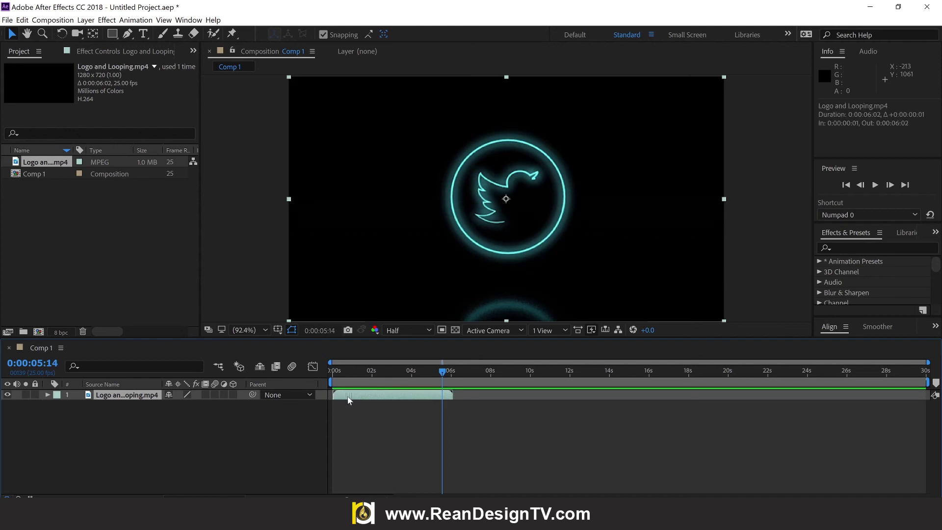
pyautogui.moveTo(349, 401); pyautogui.dragTo(350, 399)
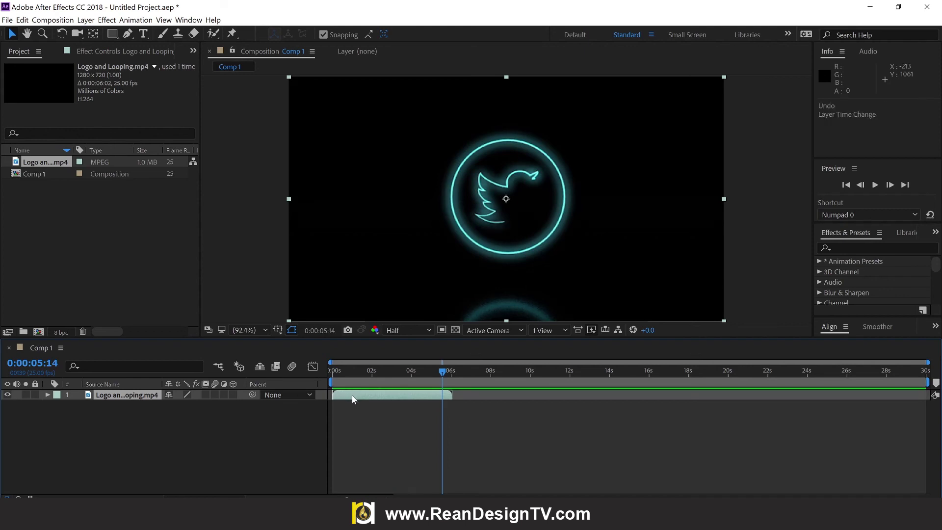
# Reinterpret the Logo and Looping.mp4 footage so that it loops 5 times
pyautogui.rightClick(43, 162)
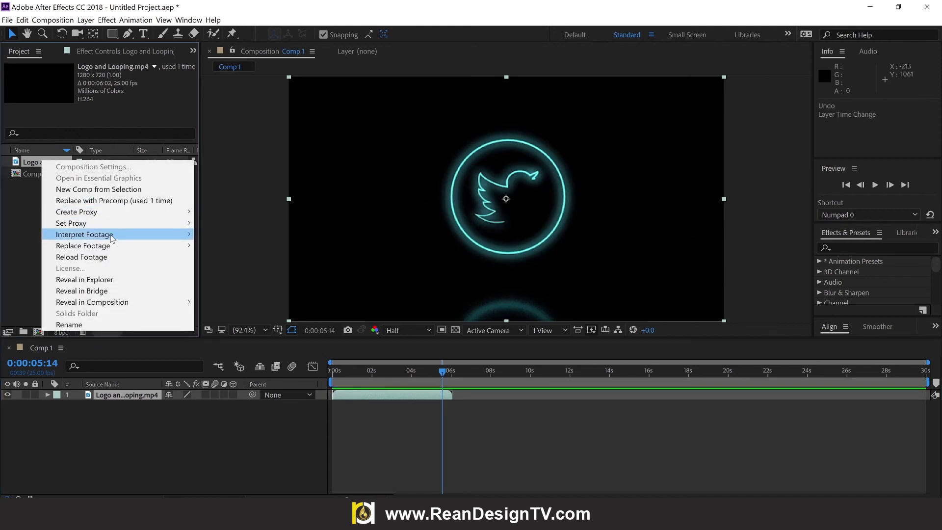
pyautogui.moveTo(112, 239)
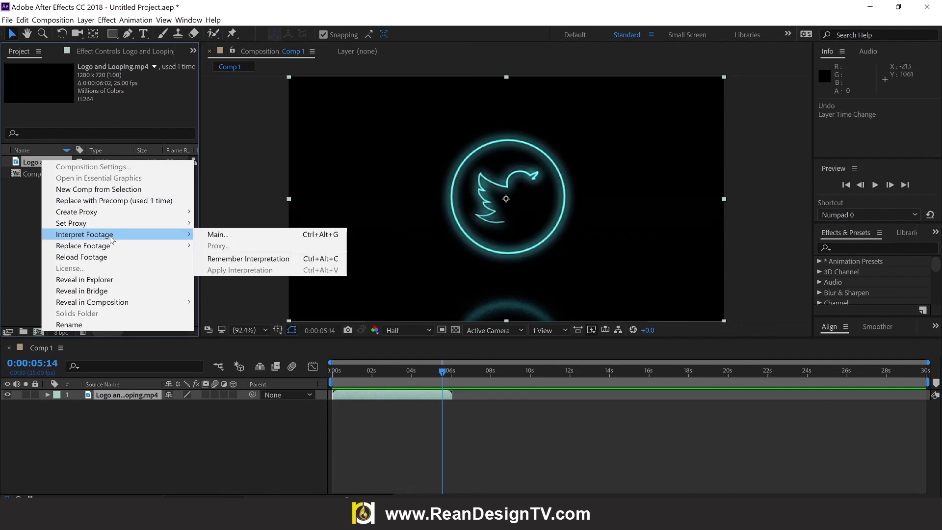
pyautogui.click(279, 235)
pyautogui.click(464, 433)
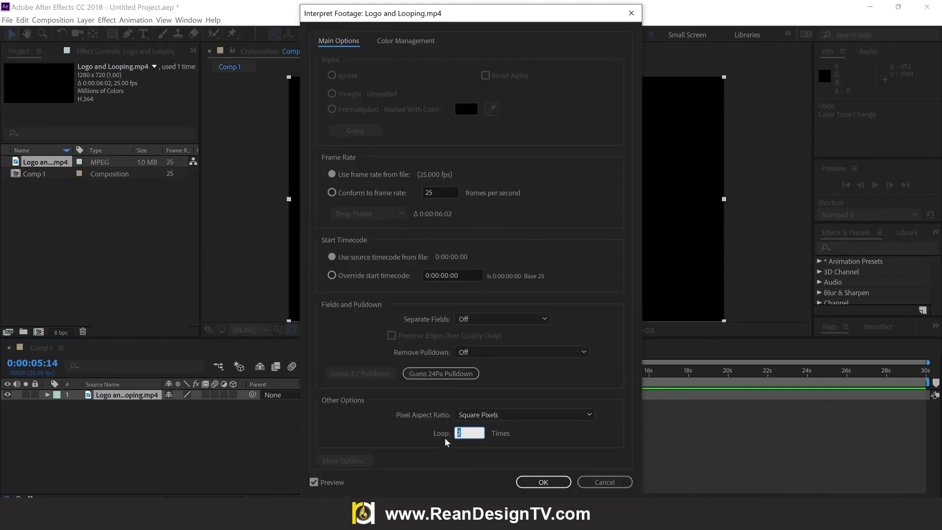
pyautogui.click(543, 482)
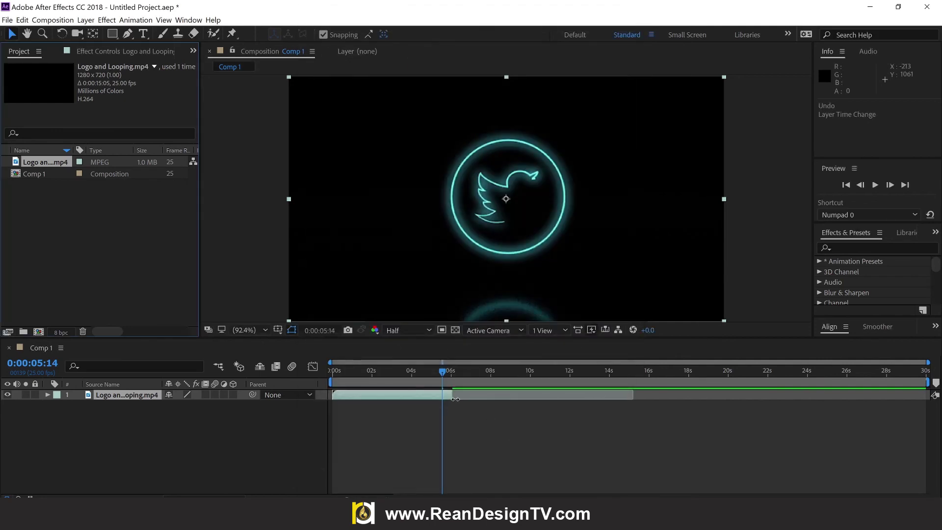
# Extend the logo layer's out point to 0:00:15:04 and play Comp 1 from the start to preview the loops
pyautogui.moveTo(455, 399); pyautogui.dragTo(632, 399)
pyautogui.click(330, 372)
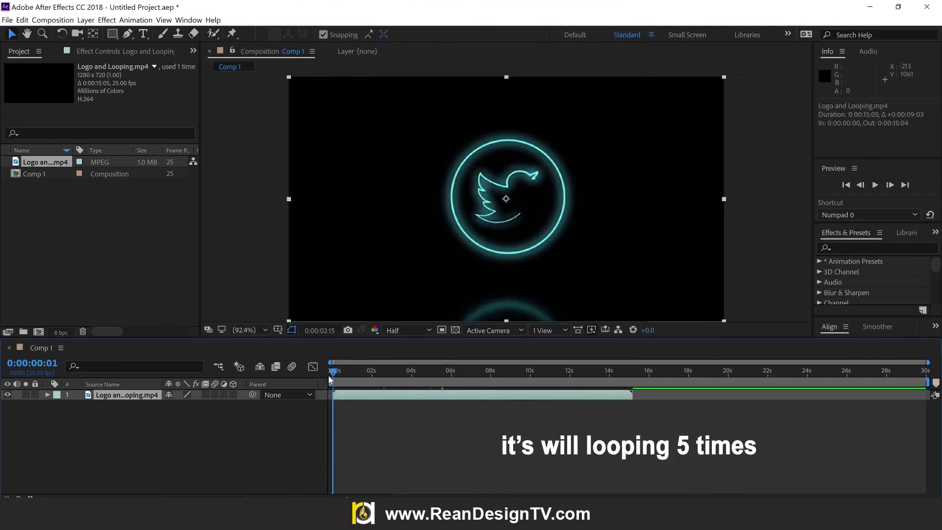
pyautogui.press('Home')
pyautogui.press('space')
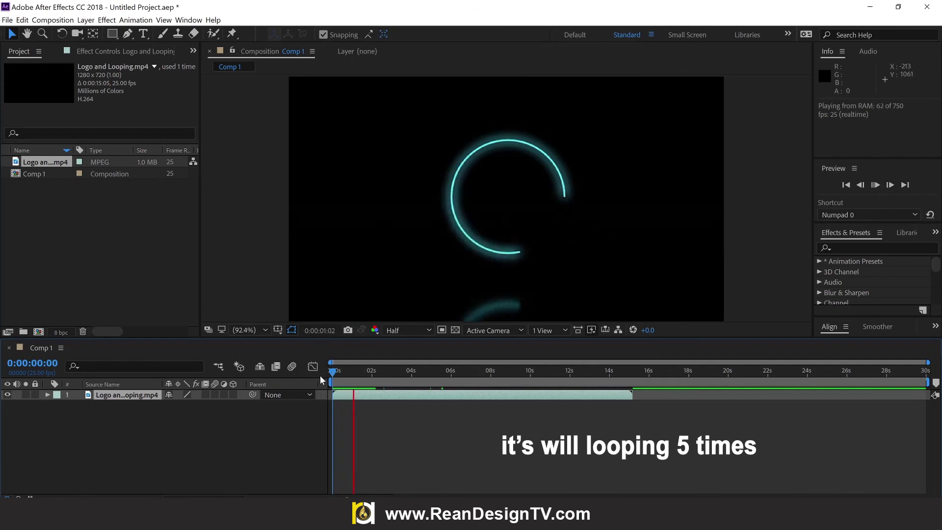